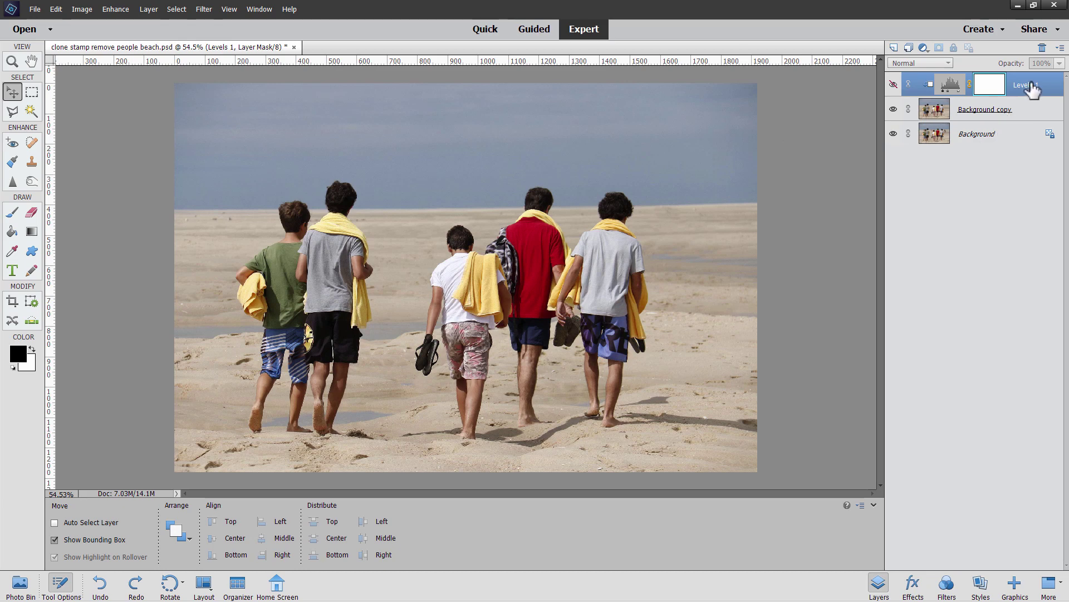
Step: Delete the Levels 1 and Background copy layers together so only the Background layer is left
click(1032, 85)
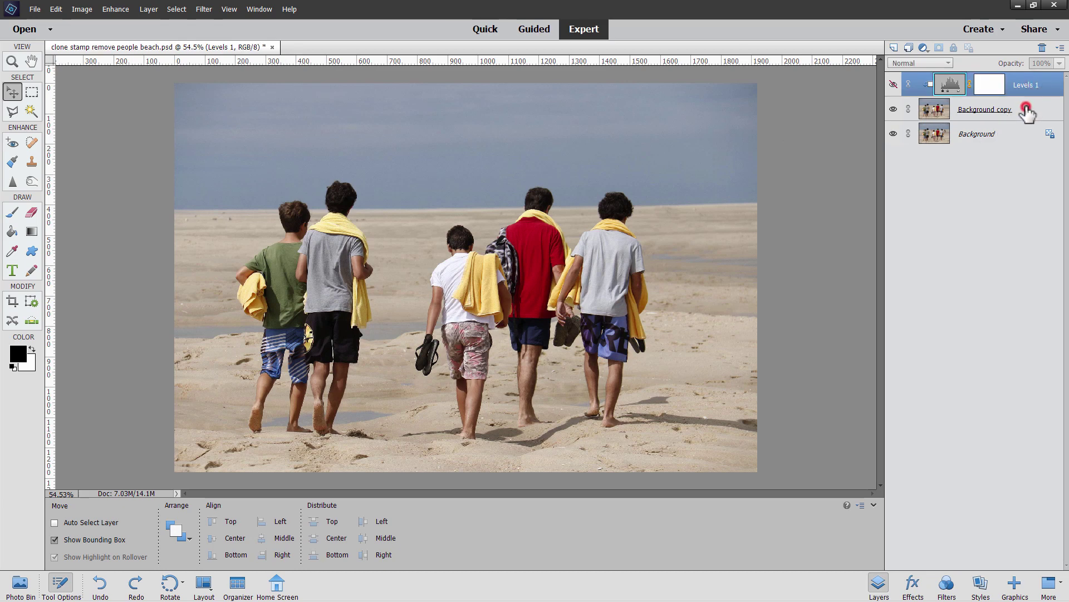
shift+click(1025, 109)
click(1042, 47)
click(524, 225)
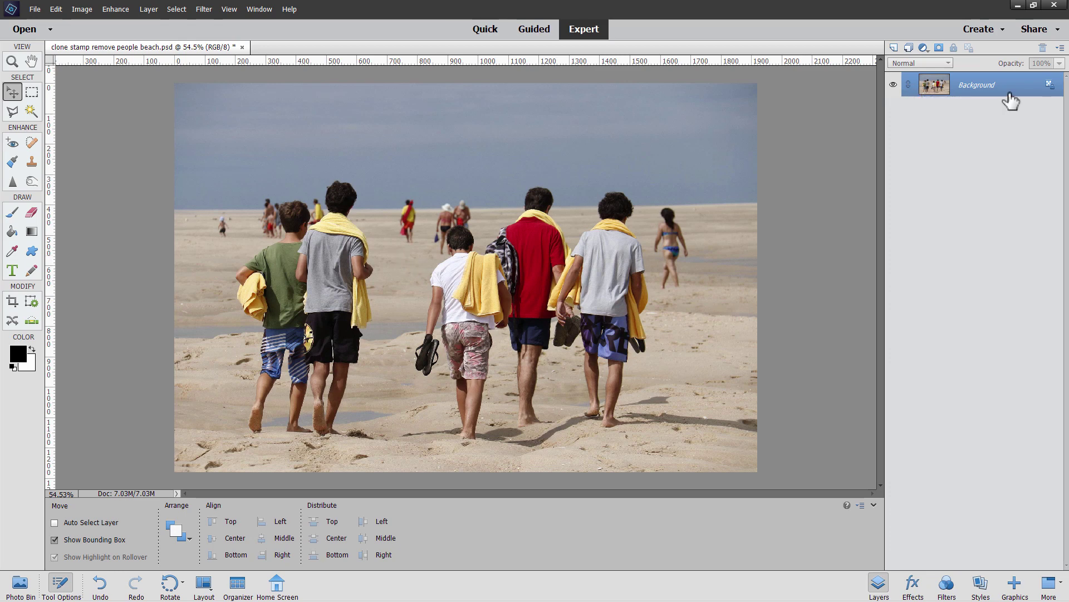
Step: Duplicate the Background layer as Background copy and hide the original Background layer
right_click(975, 85)
click(989, 110)
click(640, 179)
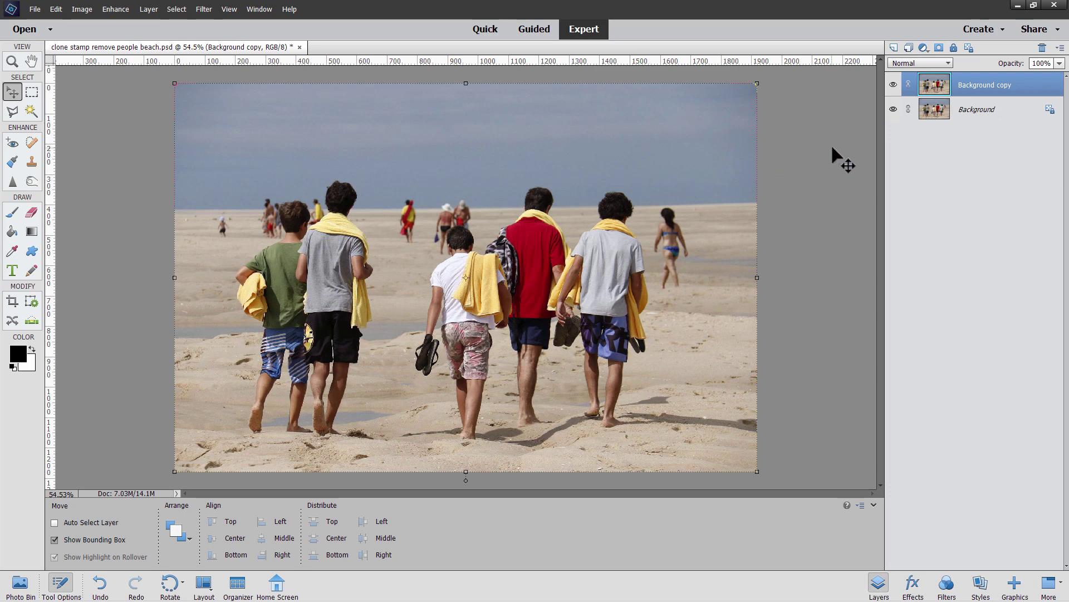
click(893, 109)
Step: Activate the Clone Stamp tool with Sample All Layers turned off, and review its brush presets and Clone Overlay options
click(32, 162)
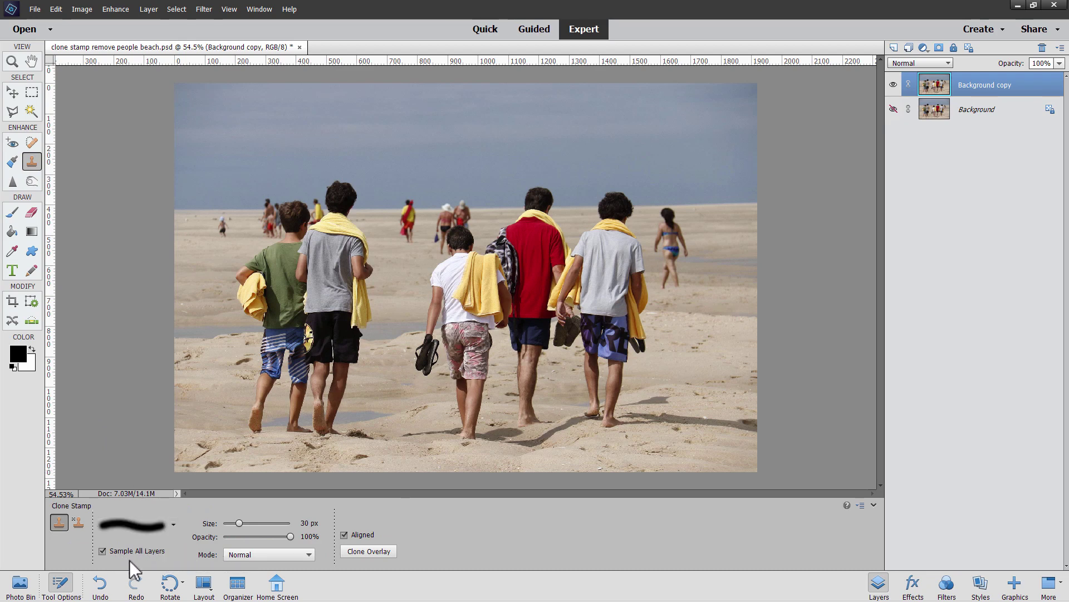
click(102, 550)
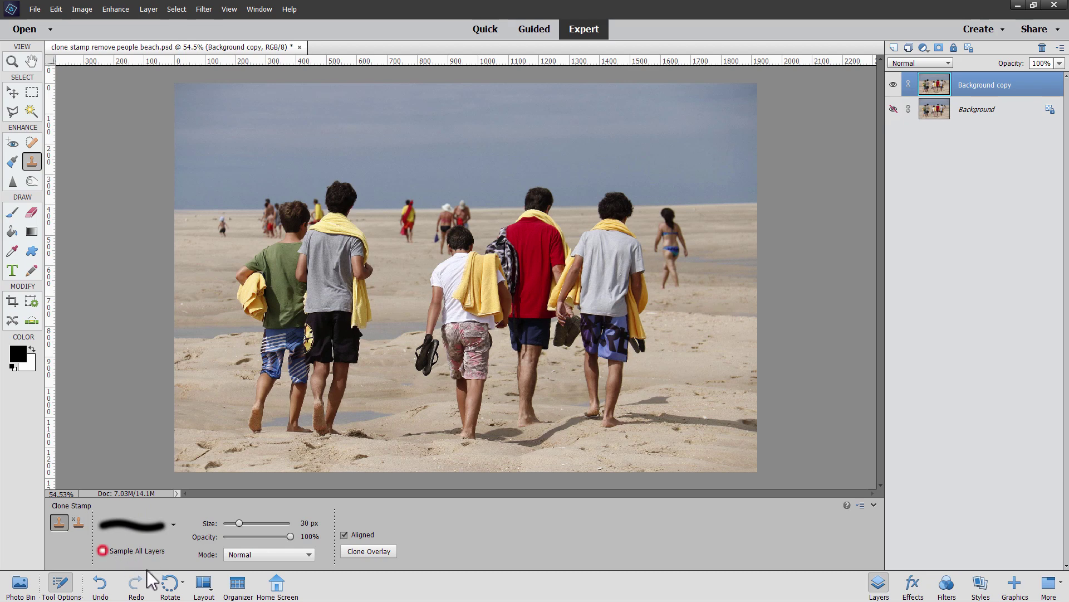
click(132, 527)
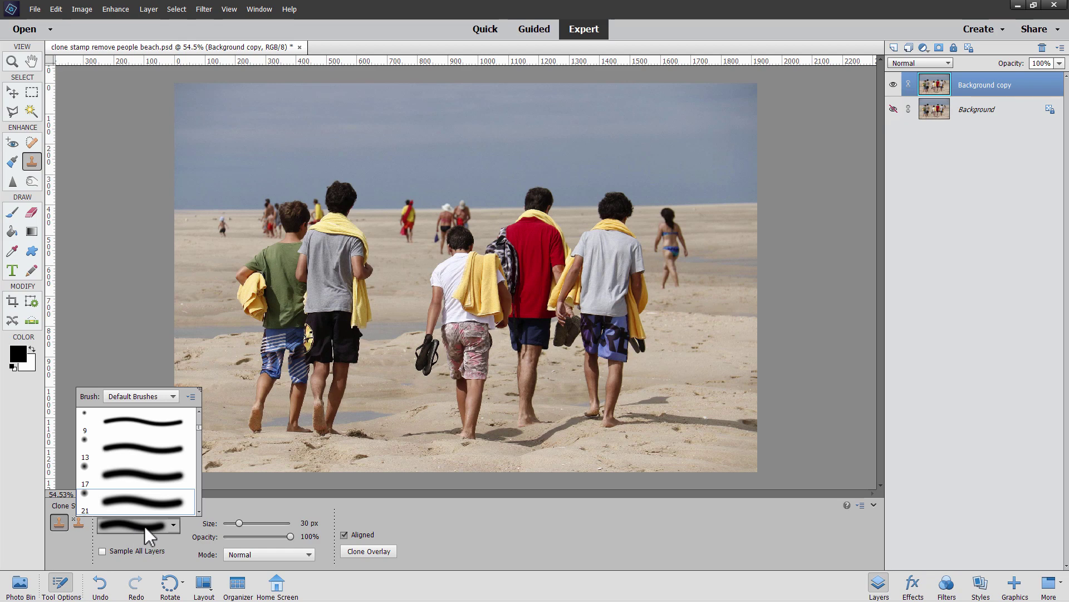
click(145, 526)
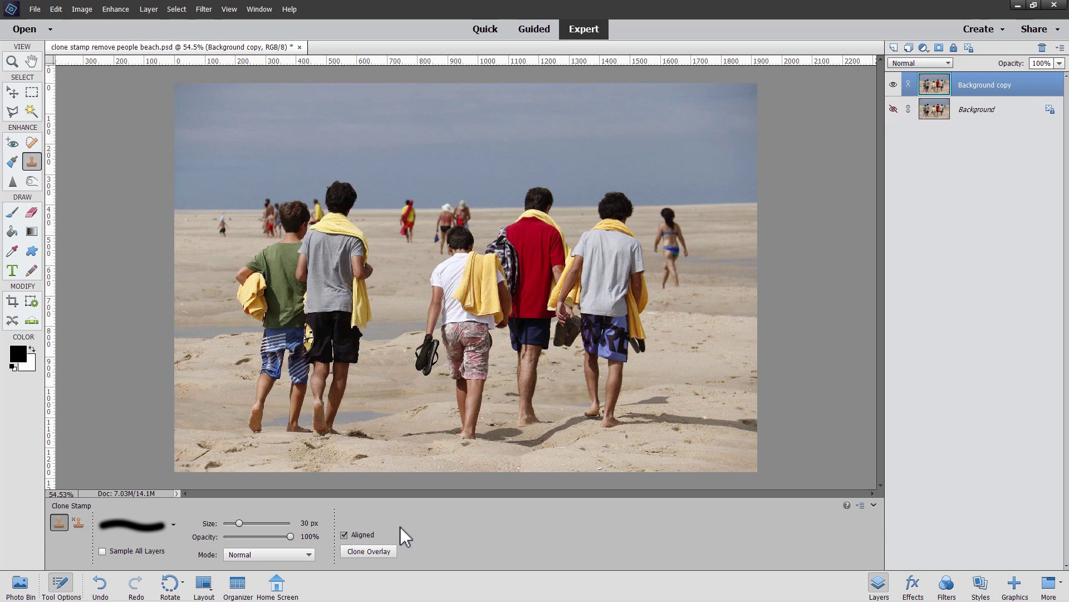
click(384, 552)
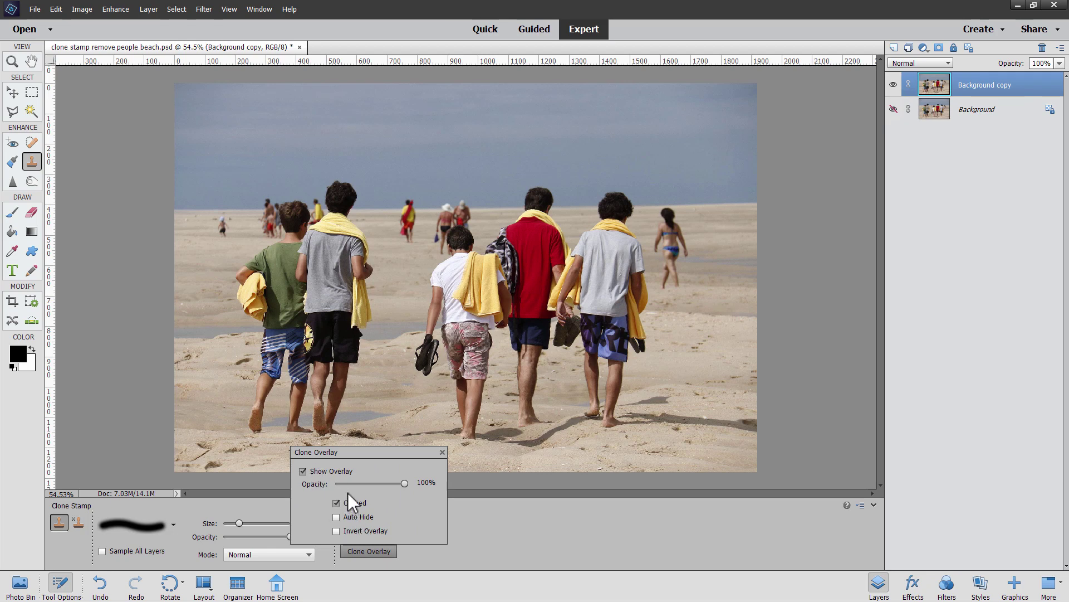
click(491, 533)
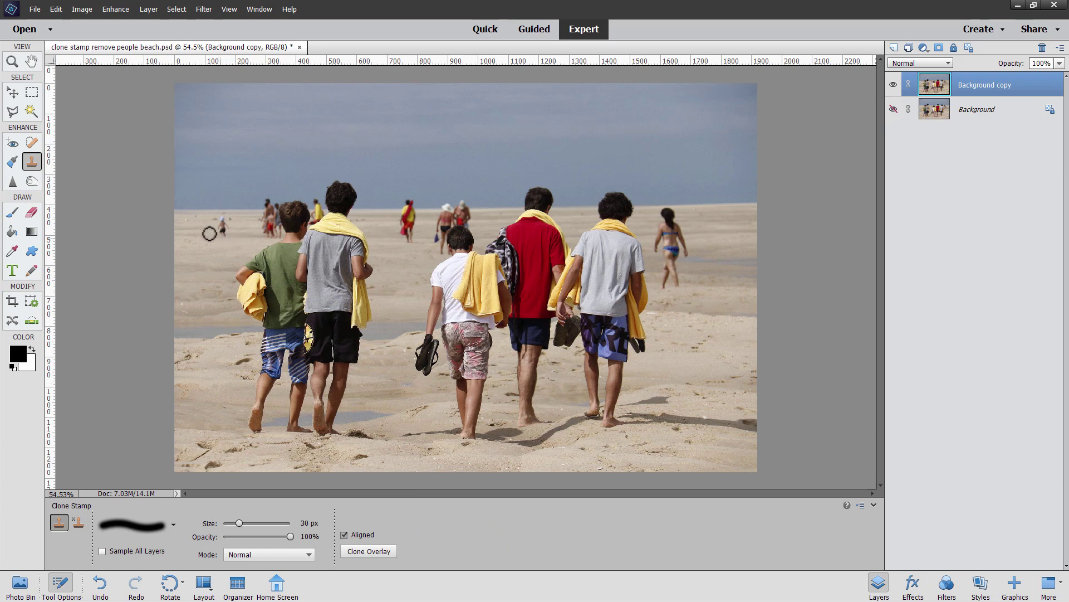
Step: Magnify the small child near the photo's left edge to 300% and reactivate the Clone Stamp tool
click(12, 61)
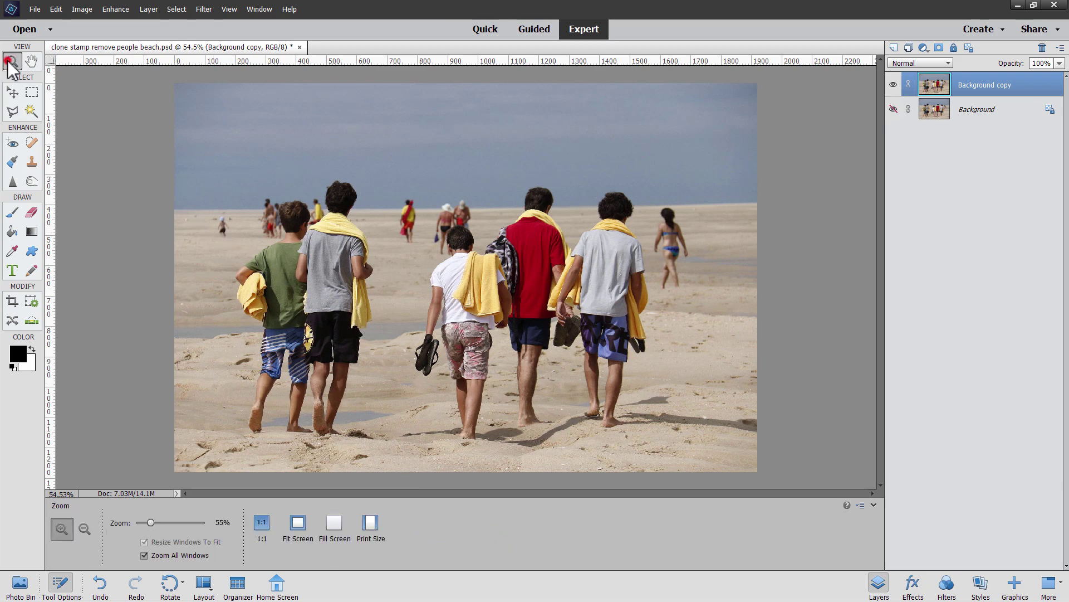
click(223, 223)
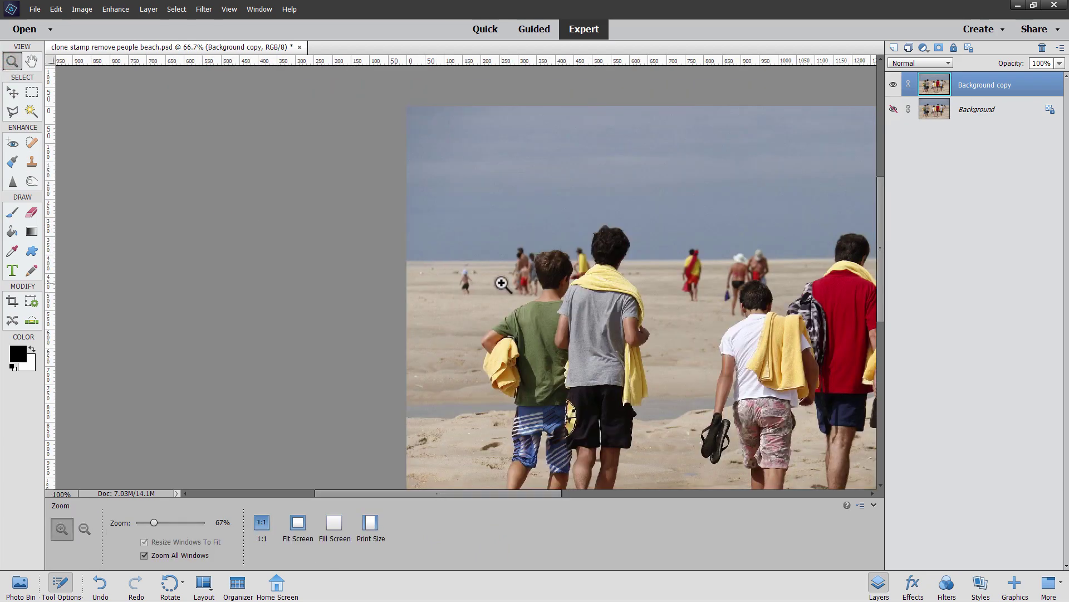
click(490, 282)
click(488, 282)
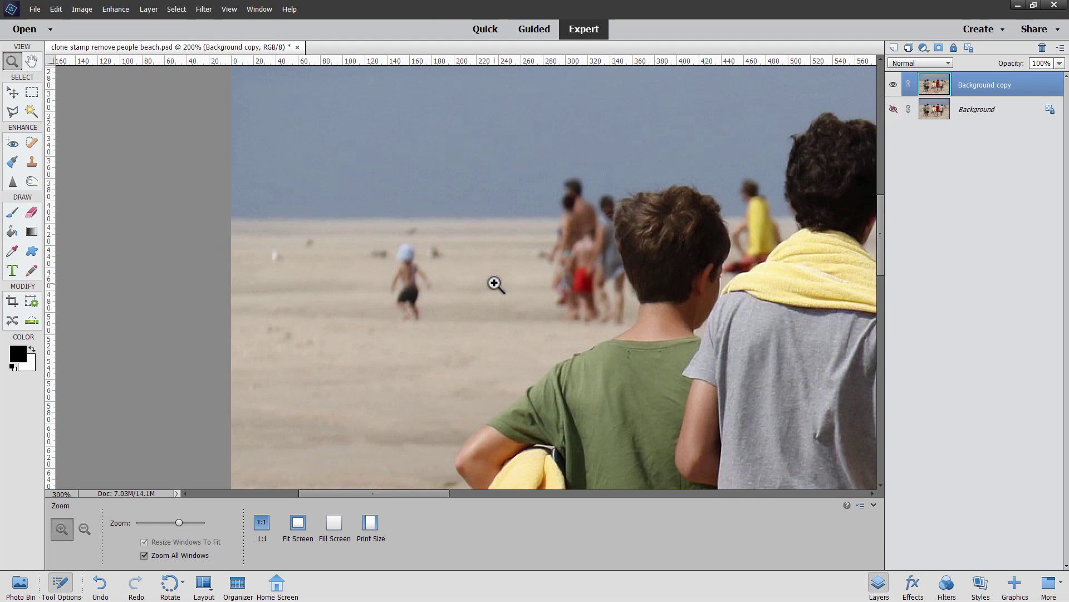
click(491, 290)
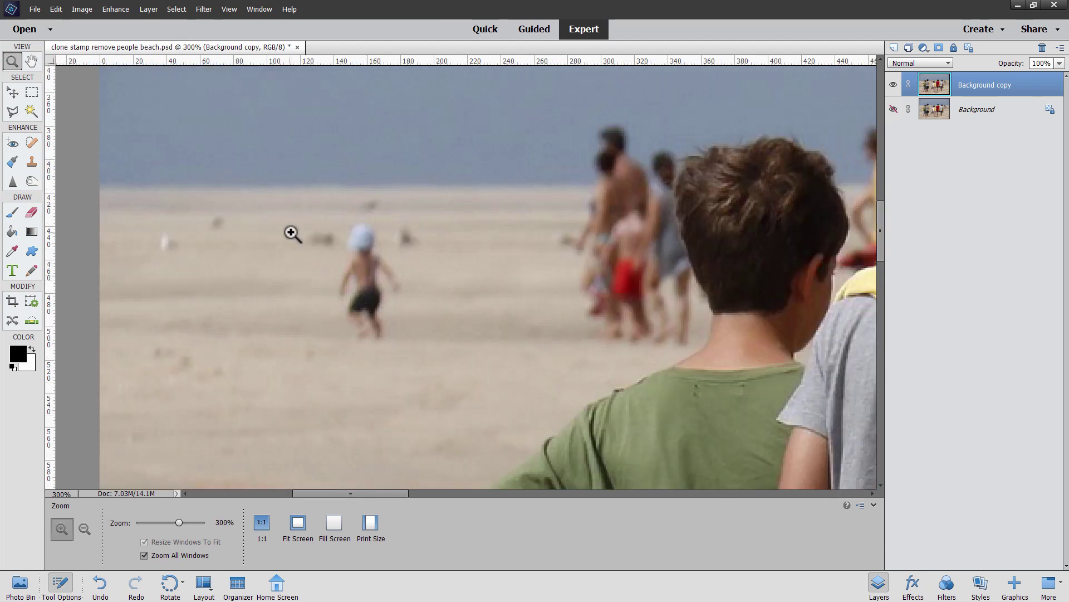
click(32, 162)
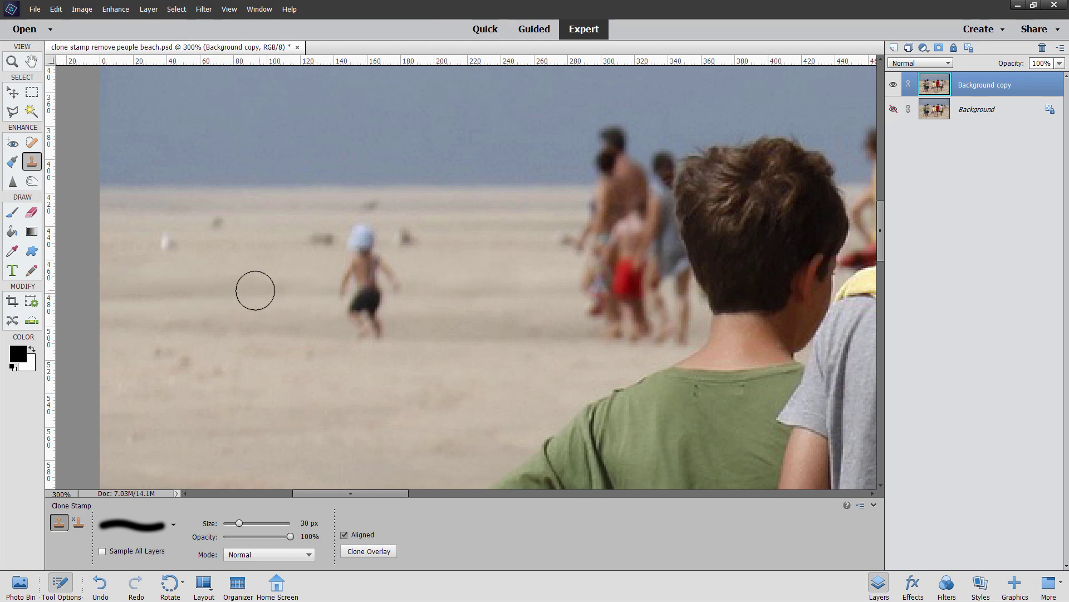
Step: Try cloning sand sampled beside the small child onto the sky, check the Clone Overlay options, and undo the strokes
key(alt)
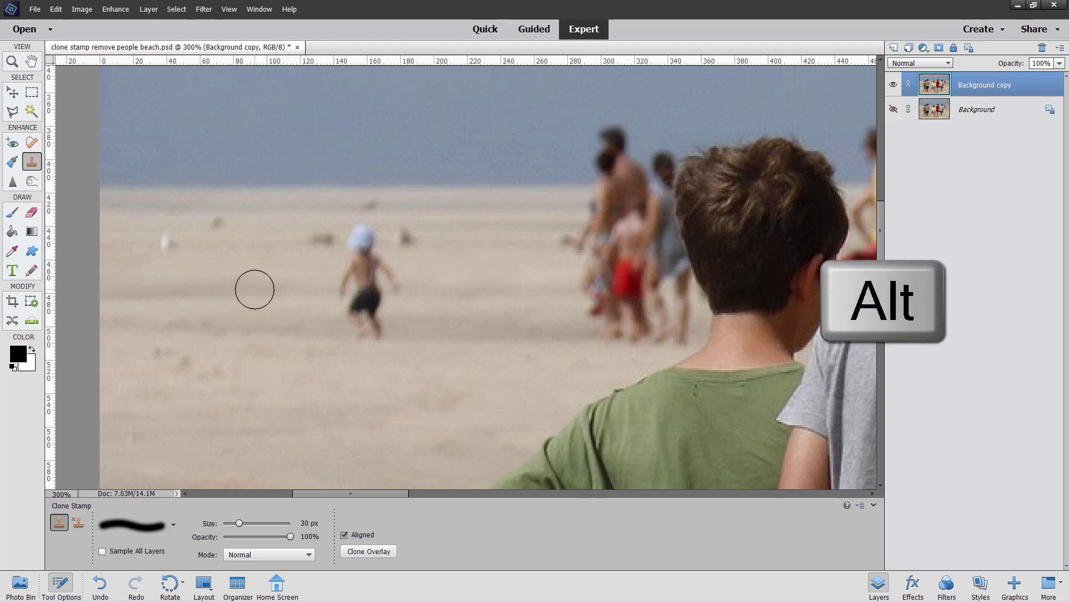
alt+click(255, 289)
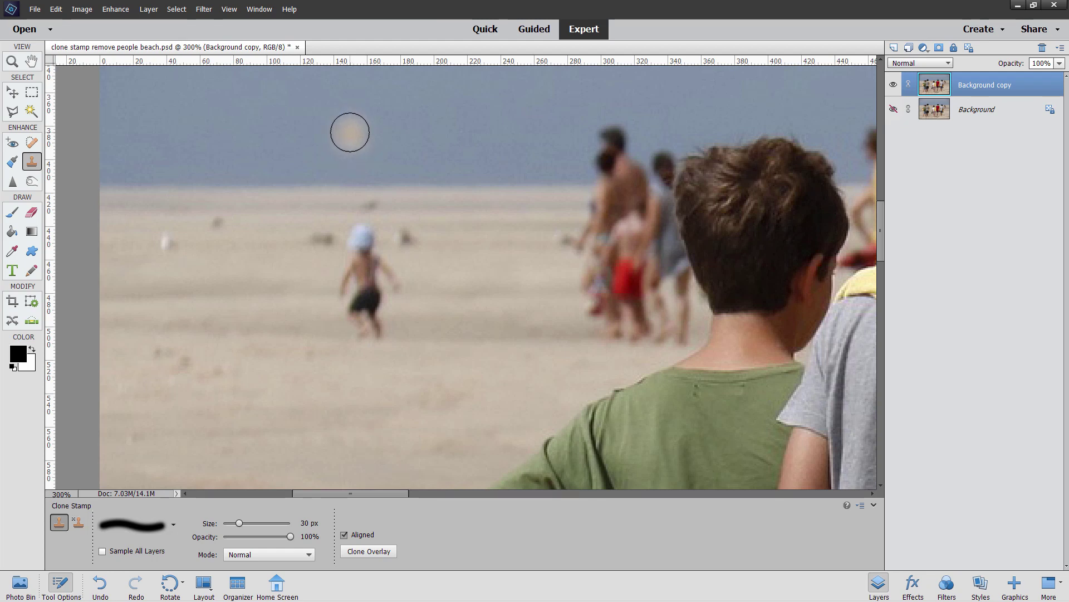
click(349, 131)
mouse_move(370, 129)
mouse_down()
mouse_move(503, 120)
mouse_move(300, 130)
mouse_up()
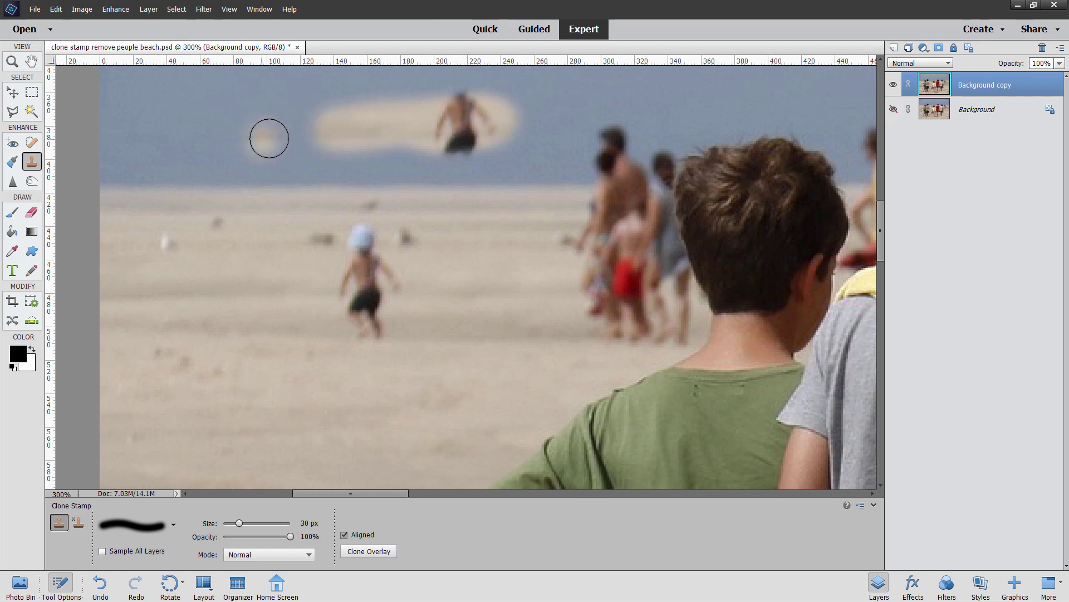
click(365, 550)
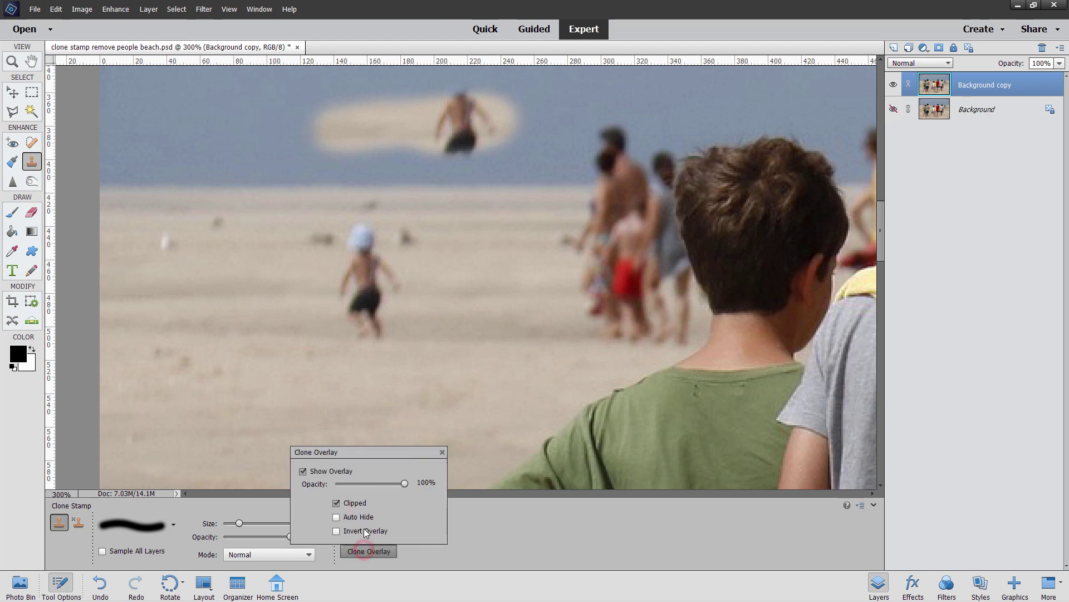
click(480, 513)
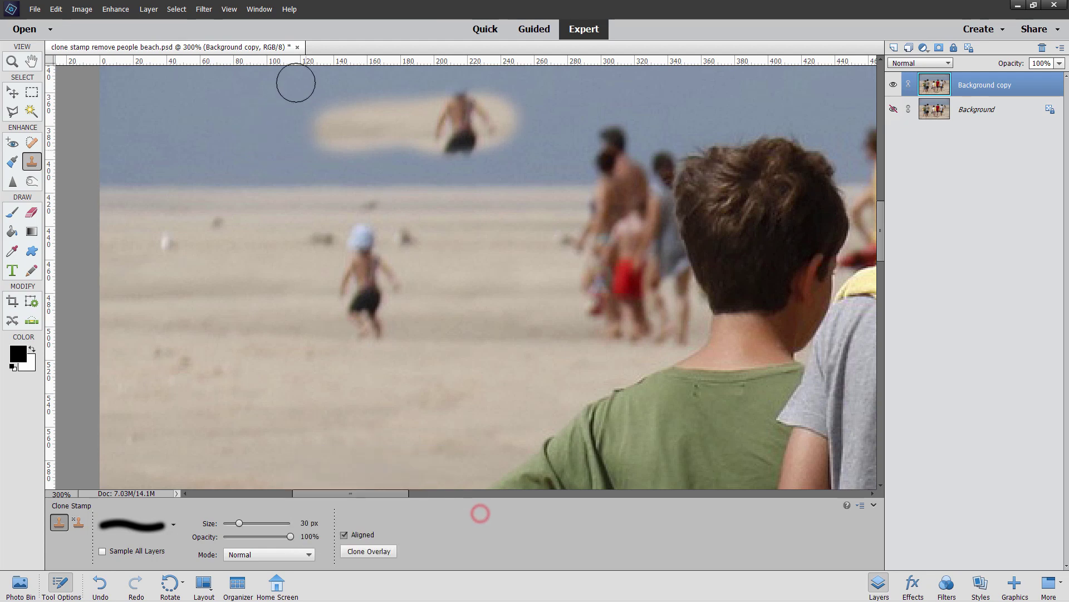
key(ctrl+z)
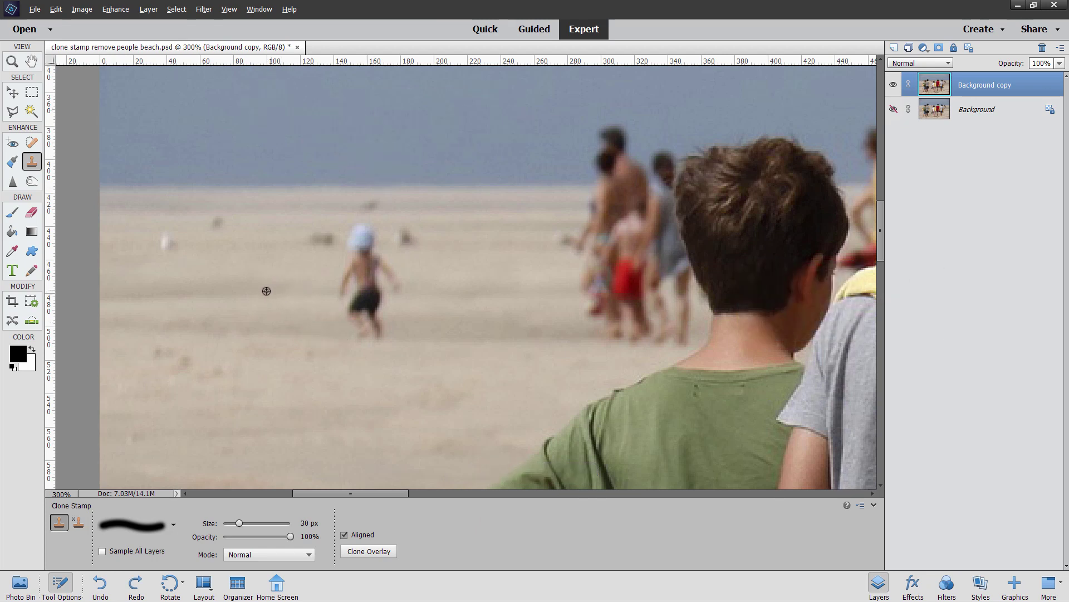
Step: Remove the small child by cloning over it with clean sand sampled just to its left
key(alt)
alt+click(262, 291)
mouse_move(317, 291)
mouse_down()
mouse_move(400, 284)
mouse_move(320, 285)
mouse_move(393, 277)
mouse_move(339, 276)
mouse_move(360, 268)
mouse_move(342, 261)
mouse_move(361, 253)
mouse_move(348, 237)
mouse_move(368, 237)
mouse_move(343, 277)
mouse_move(370, 298)
mouse_move(351, 316)
mouse_move(378, 327)
mouse_move(357, 334)
mouse_up()
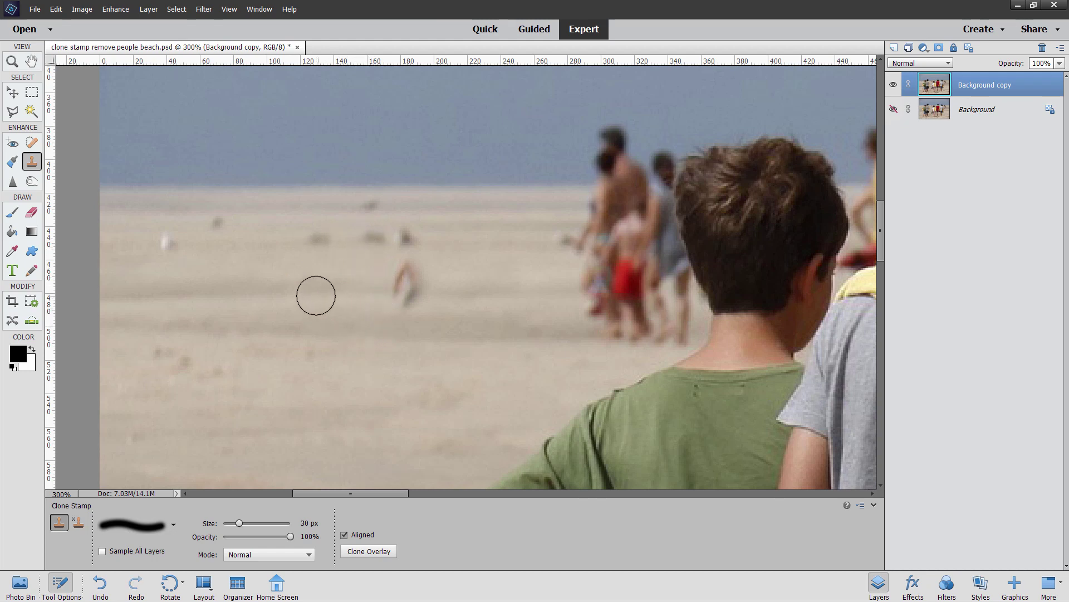
alt+click(295, 292)
mouse_move(405, 282)
mouse_down()
mouse_move(406, 301)
mouse_move(389, 276)
mouse_up()
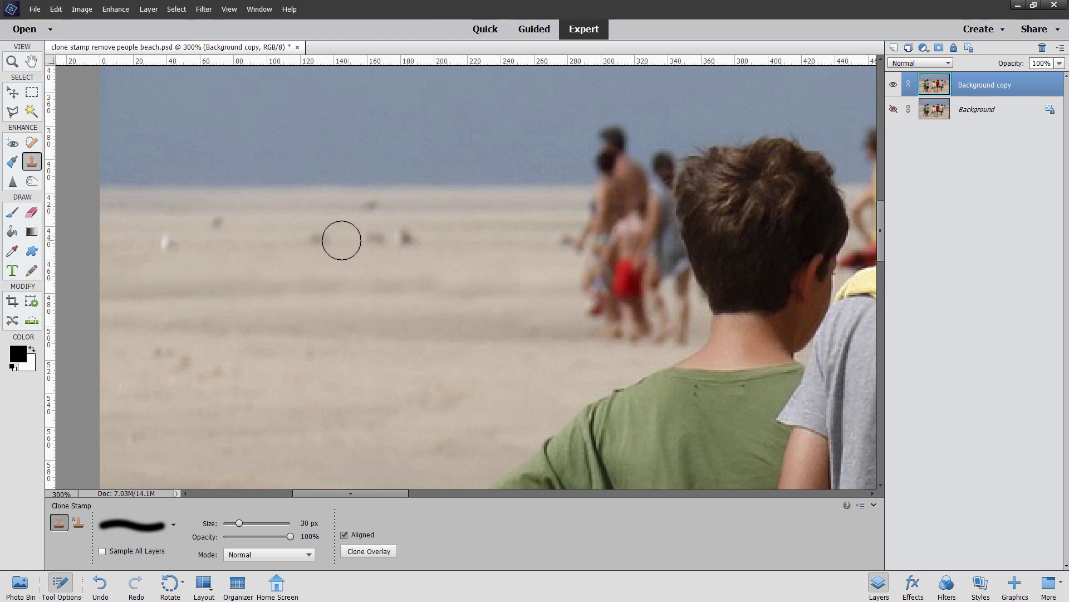
Step: Clone plain sand over the repeated dark spot where the small child's head was, resampling the source for a clean match
drag(342, 239, 325, 242)
key(ctrl+z)
alt+click(278, 242)
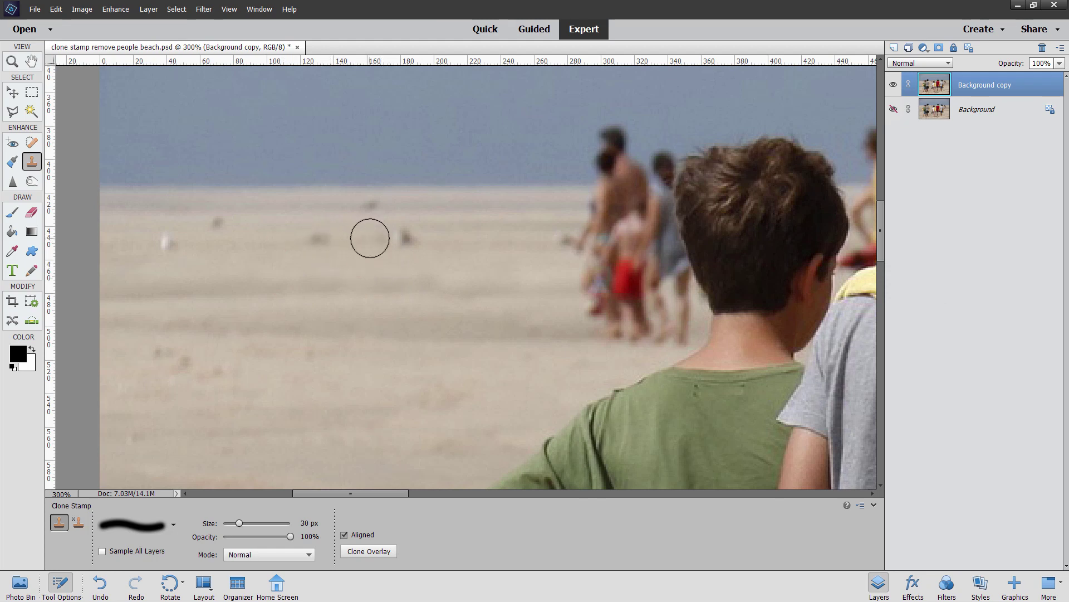
click(366, 240)
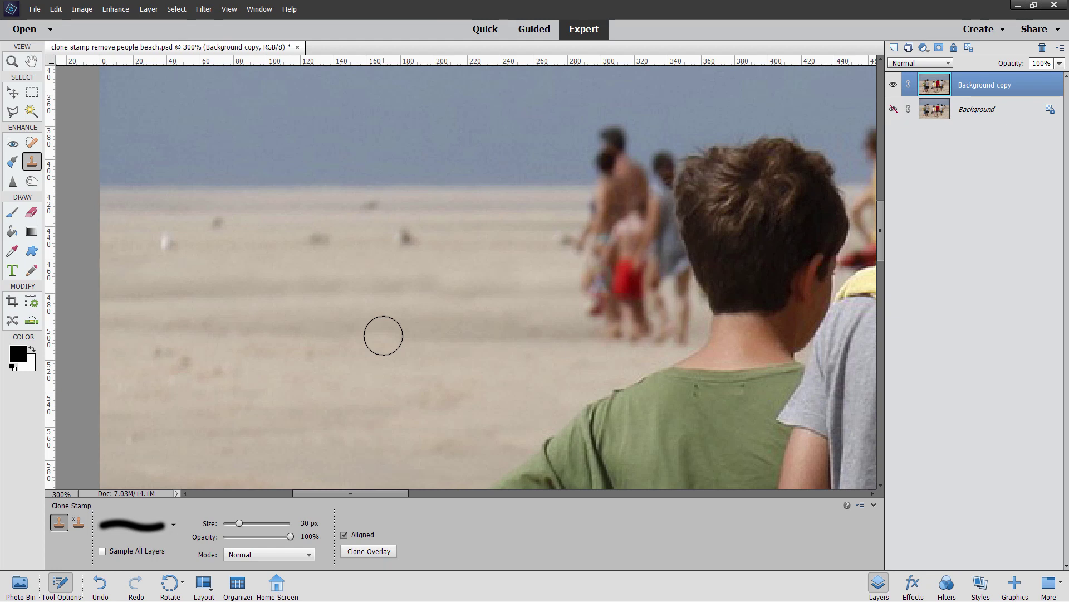
Step: Try a clone stroke over the edge of the green-shirted boy's head next to the background group, and undo it
key(space)
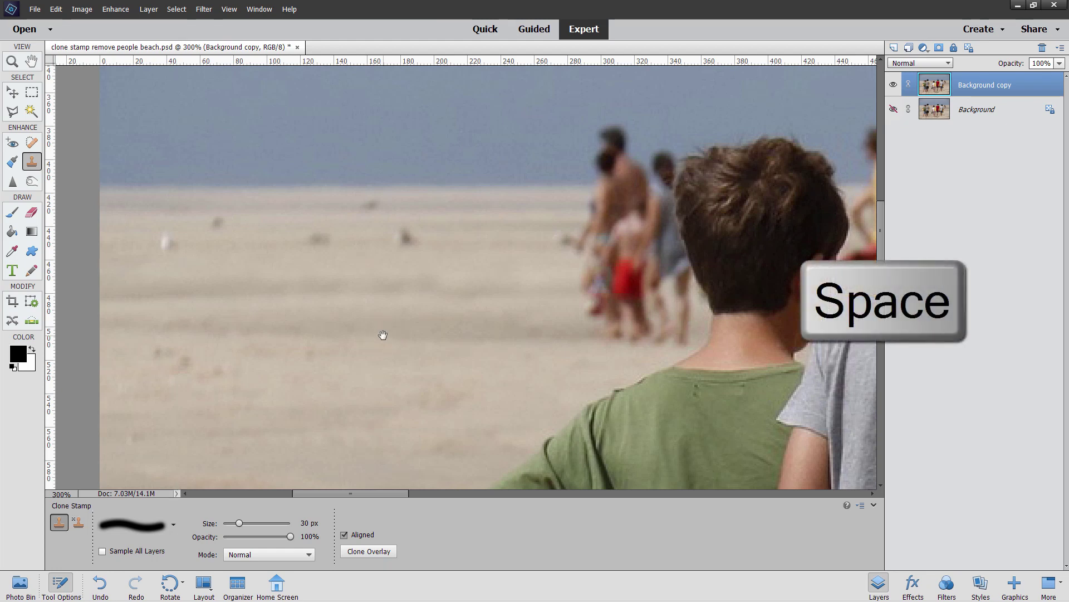
drag(488, 317, 181, 336)
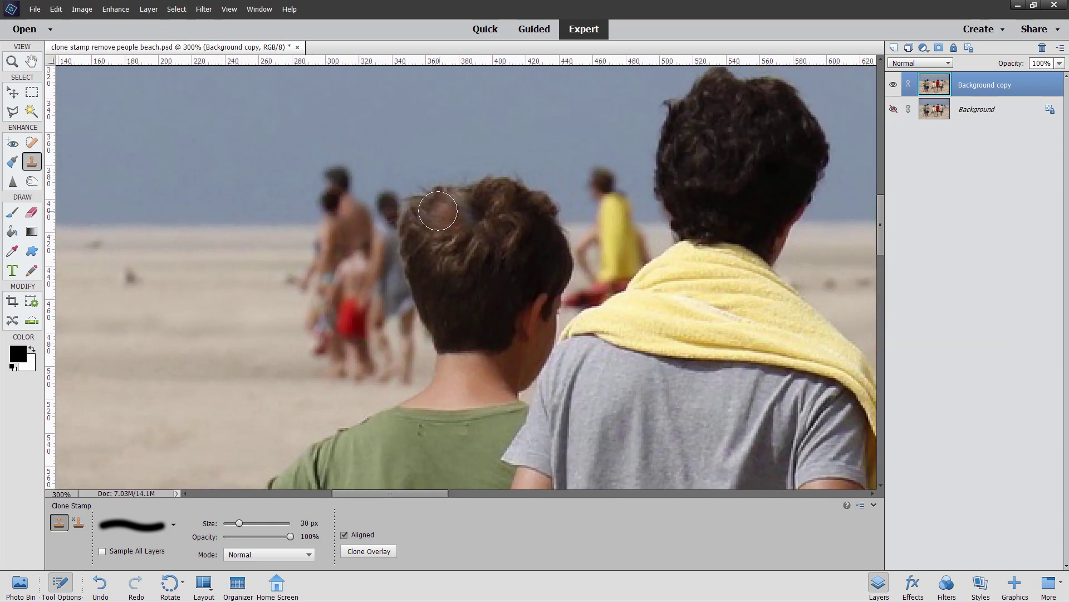
drag(461, 352, 437, 324)
key(ctrl+z)
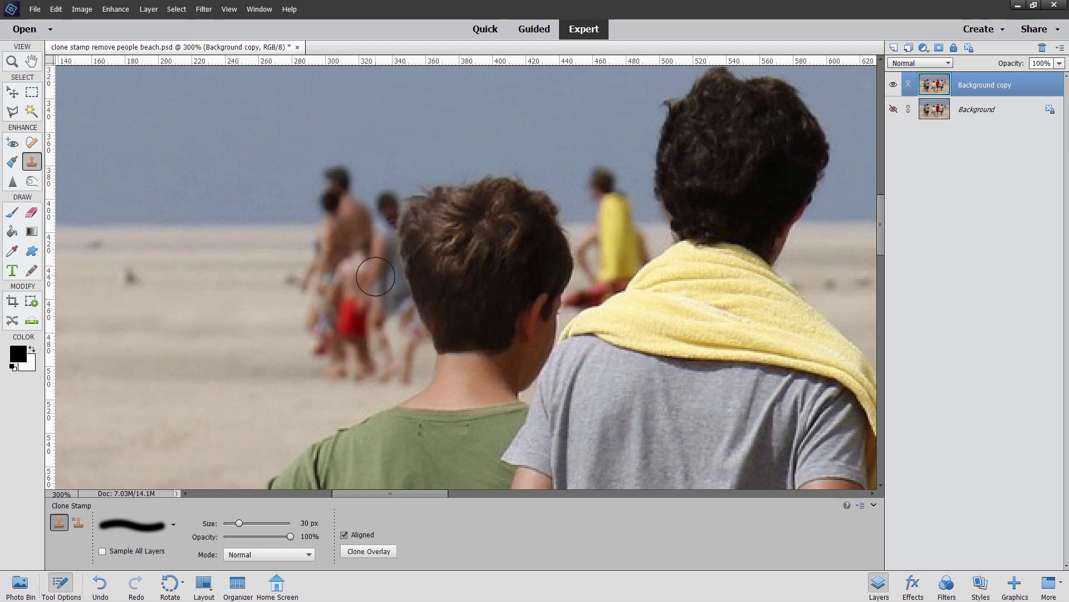
Step: Start a Polygonal Lasso outline on top of the green-shirted boy's hair and trace its upper edge leftward to the first stray tuft
click(12, 111)
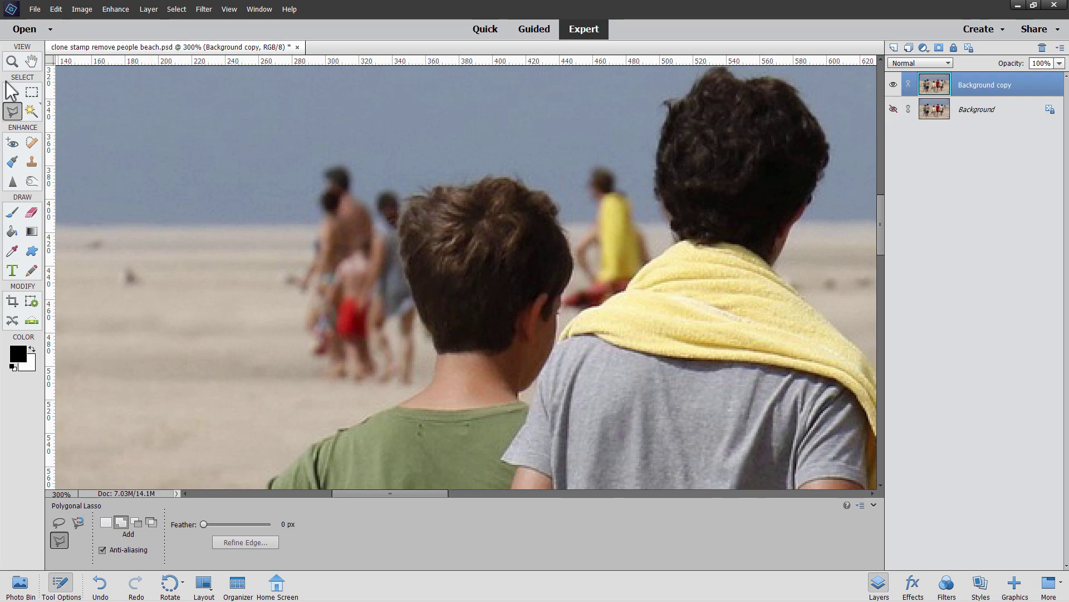
click(12, 61)
click(437, 213)
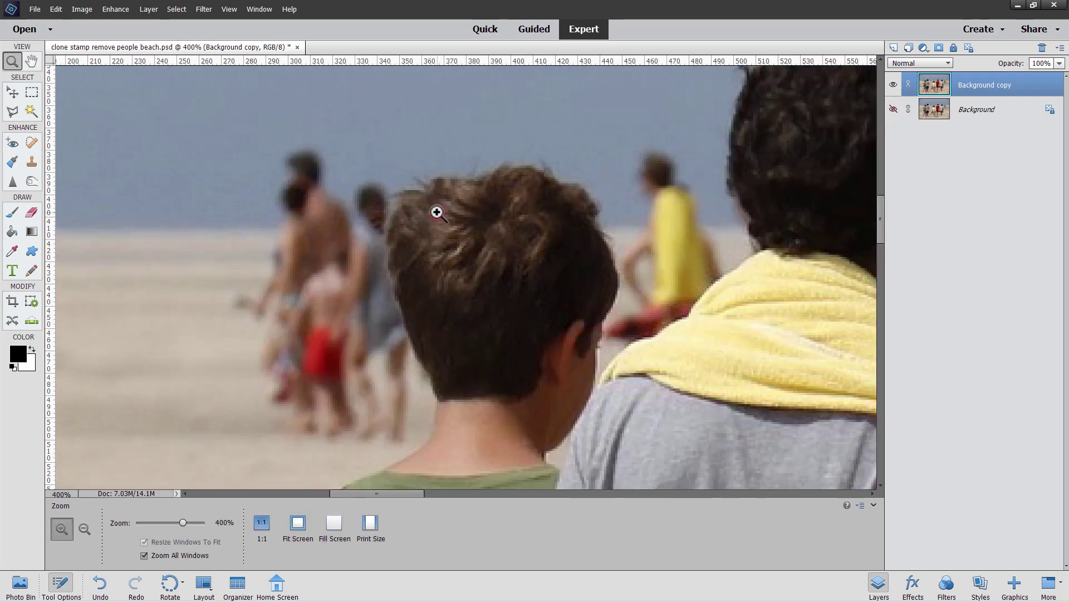
click(436, 212)
click(439, 207)
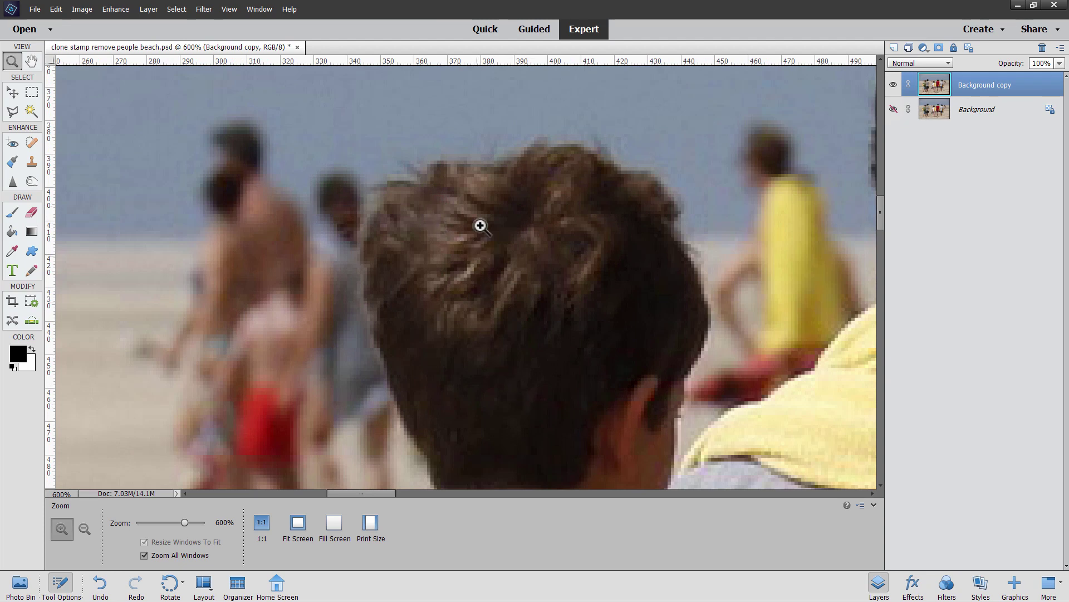
click(12, 112)
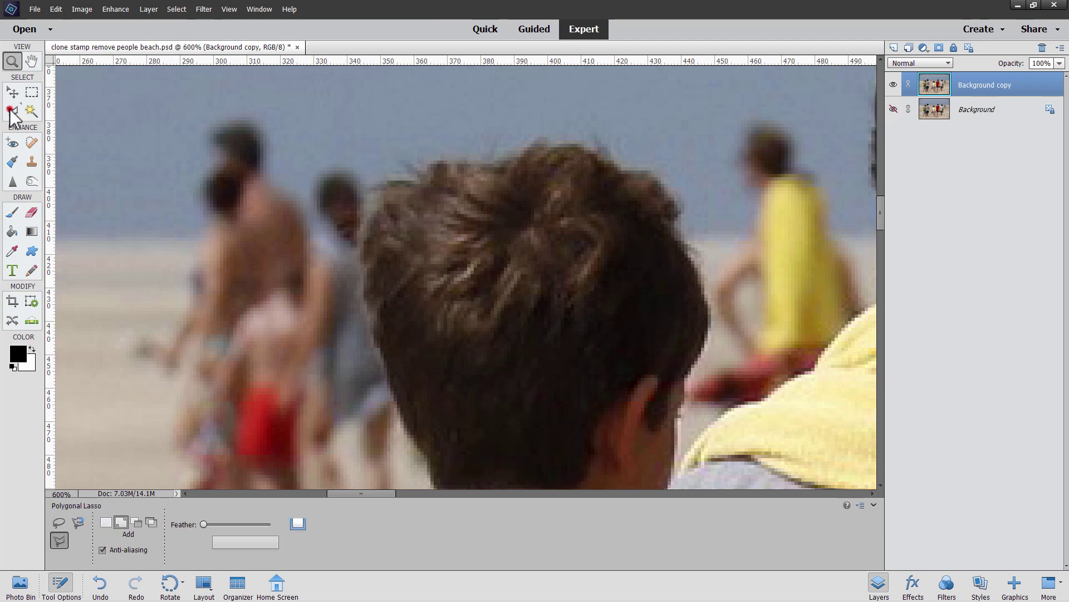
click(470, 167)
click(466, 163)
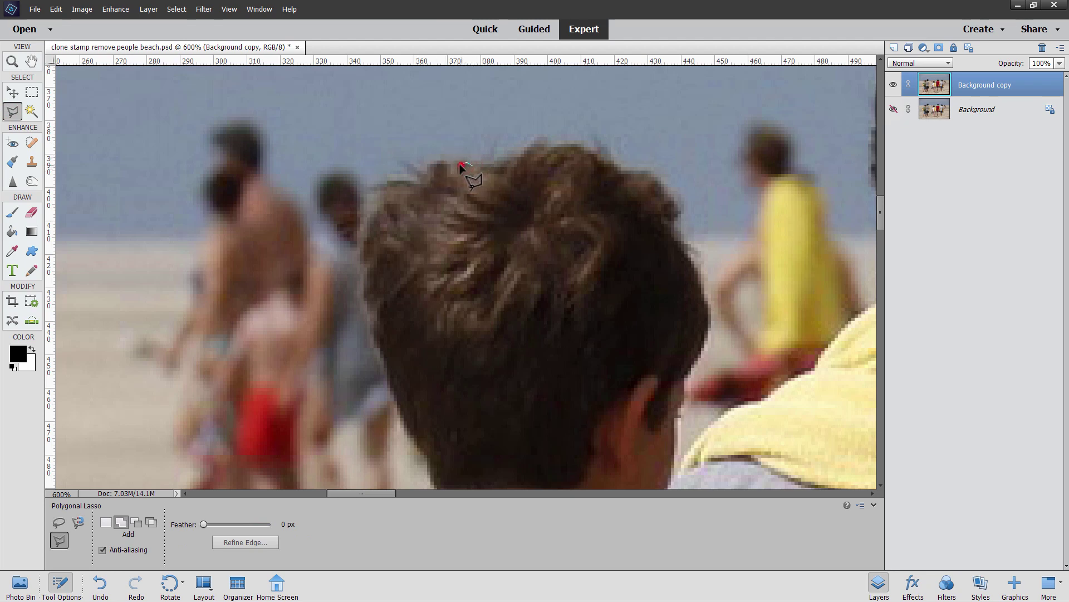
click(453, 166)
click(444, 161)
click(434, 163)
click(426, 166)
click(410, 166)
click(398, 163)
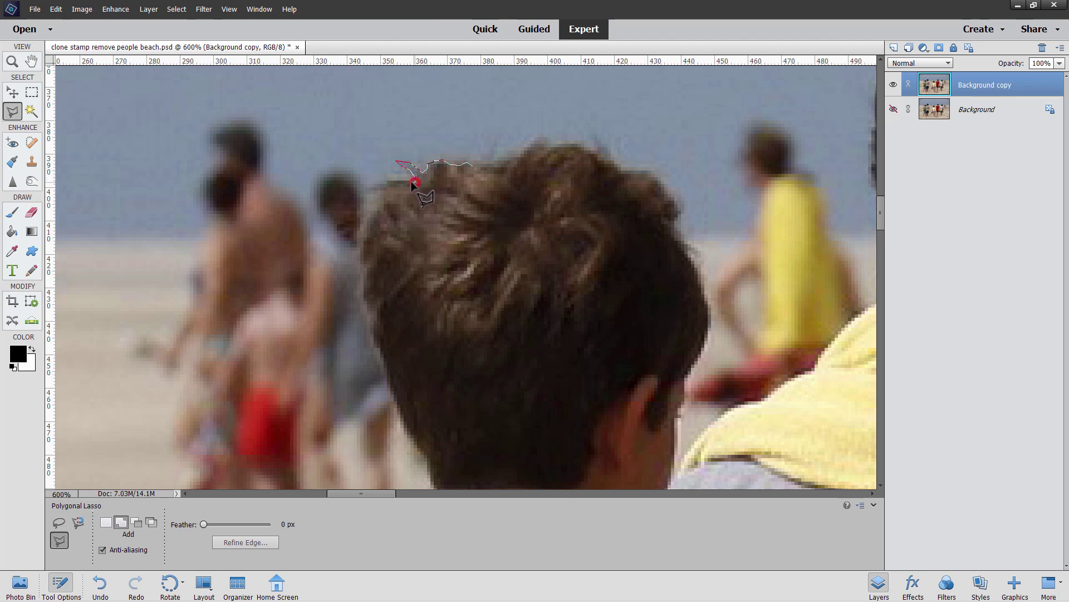
Step: Continue the lasso outline around the stray tufts at the hair's upper-left corner and down to the side of the head
click(407, 180)
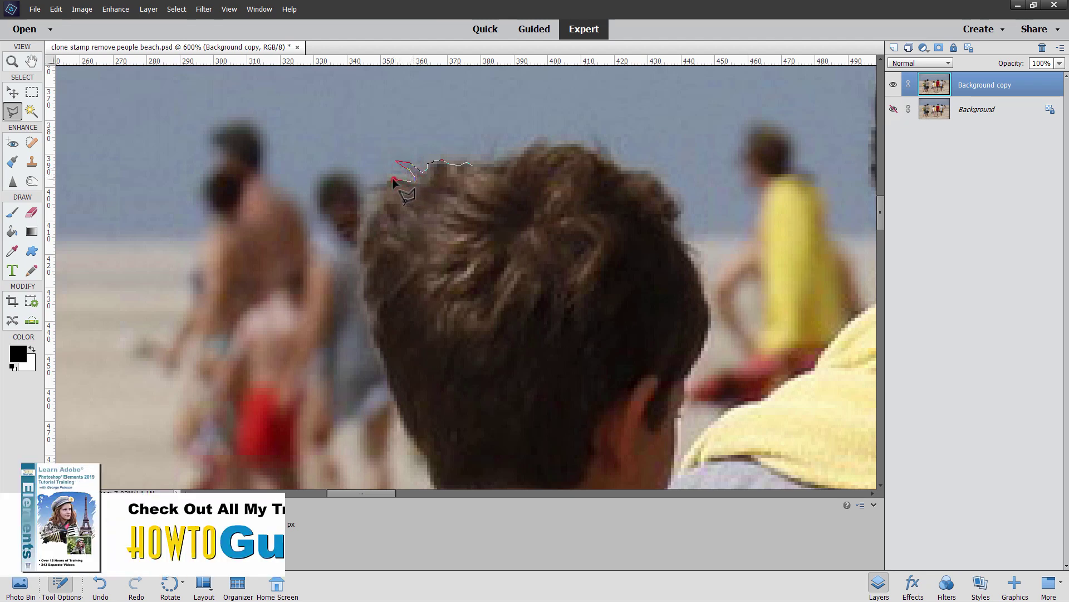
click(393, 179)
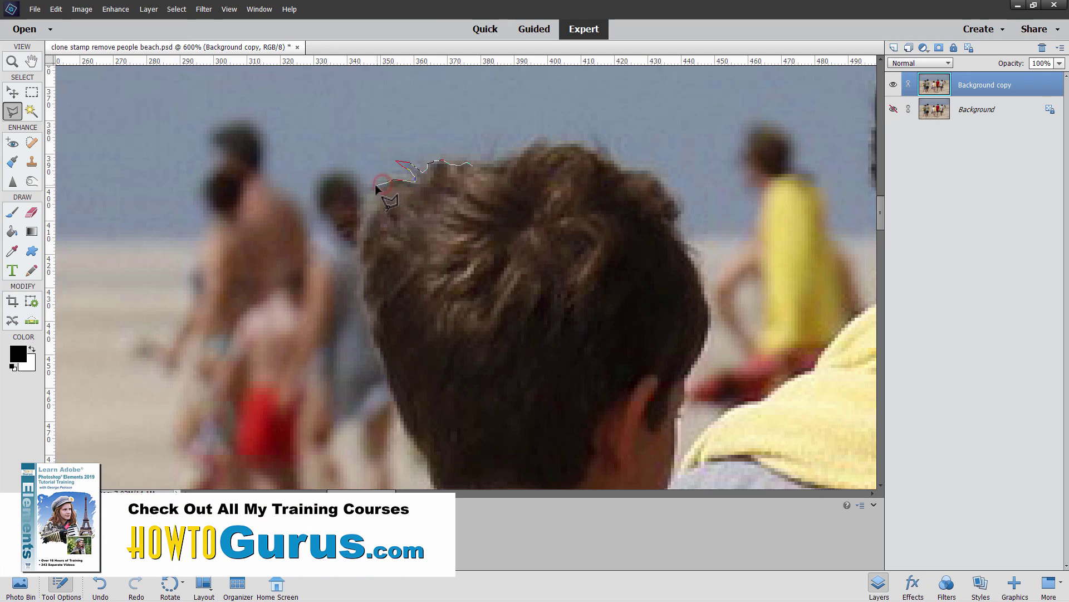
click(366, 191)
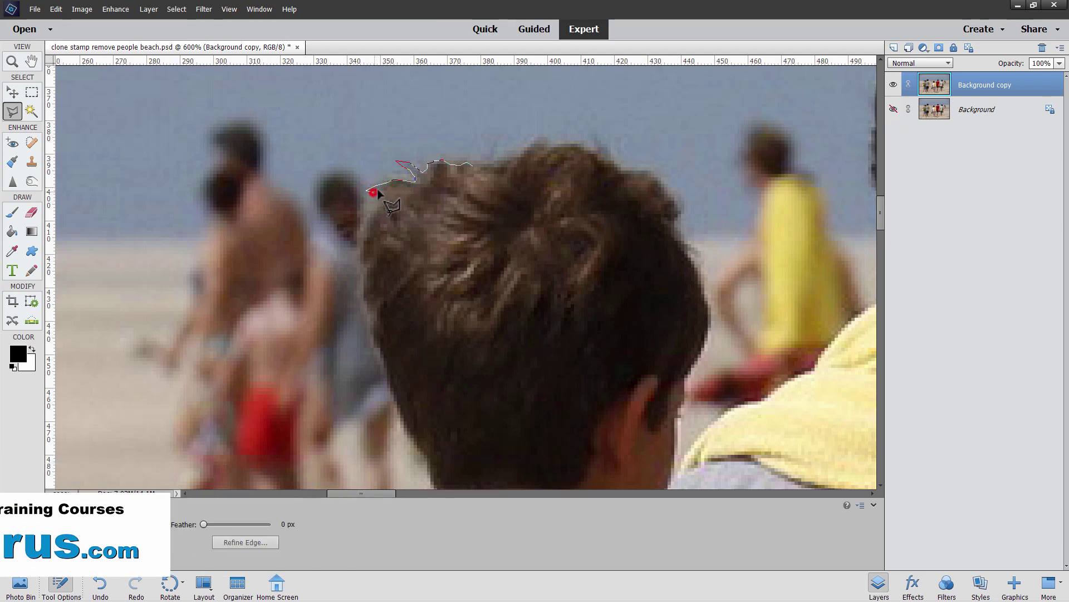
click(381, 192)
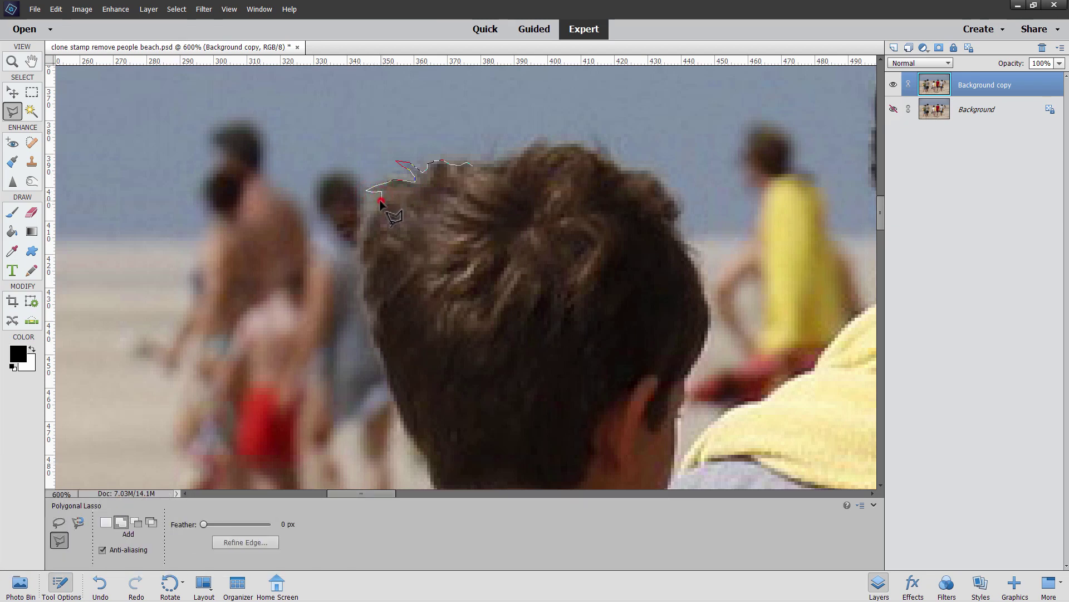
click(373, 206)
click(366, 216)
click(361, 262)
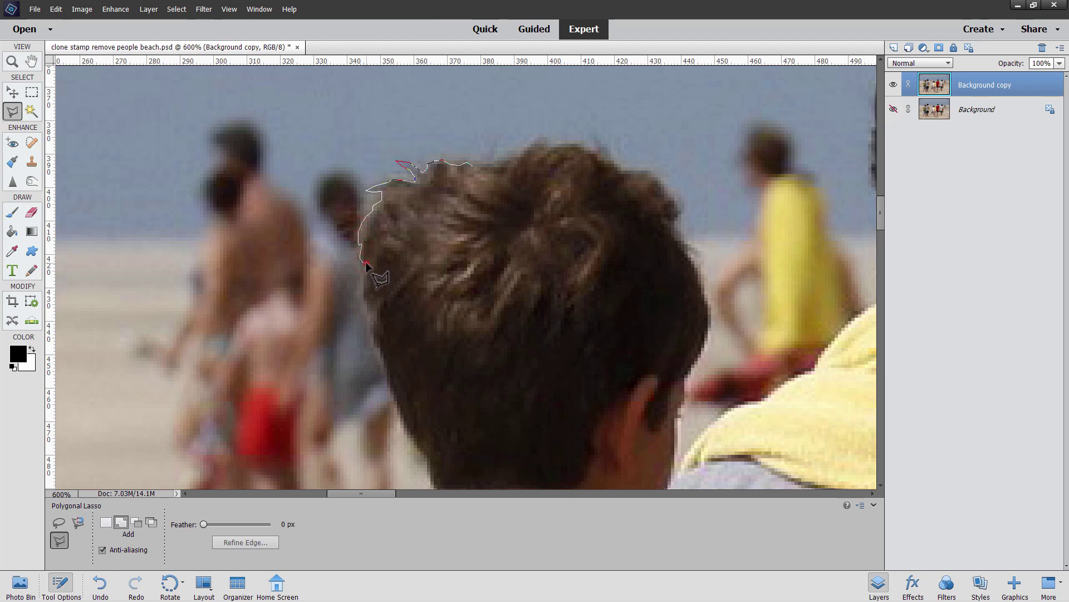
Step: Trace the lasso outline down the left side of the boy's head to just above the hairline at the neck
click(365, 269)
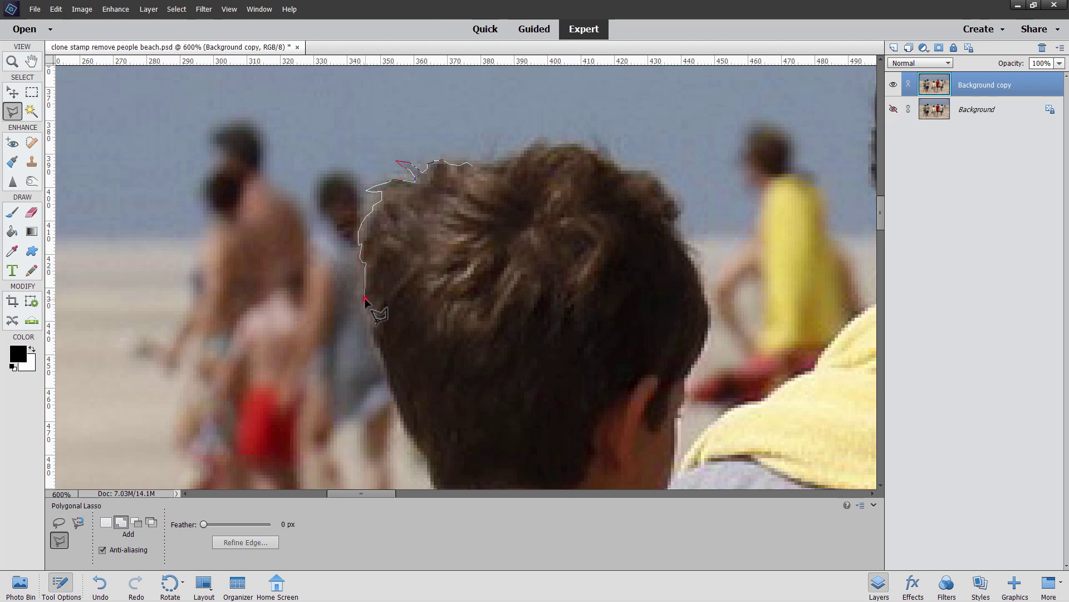
click(369, 303)
click(371, 319)
click(374, 341)
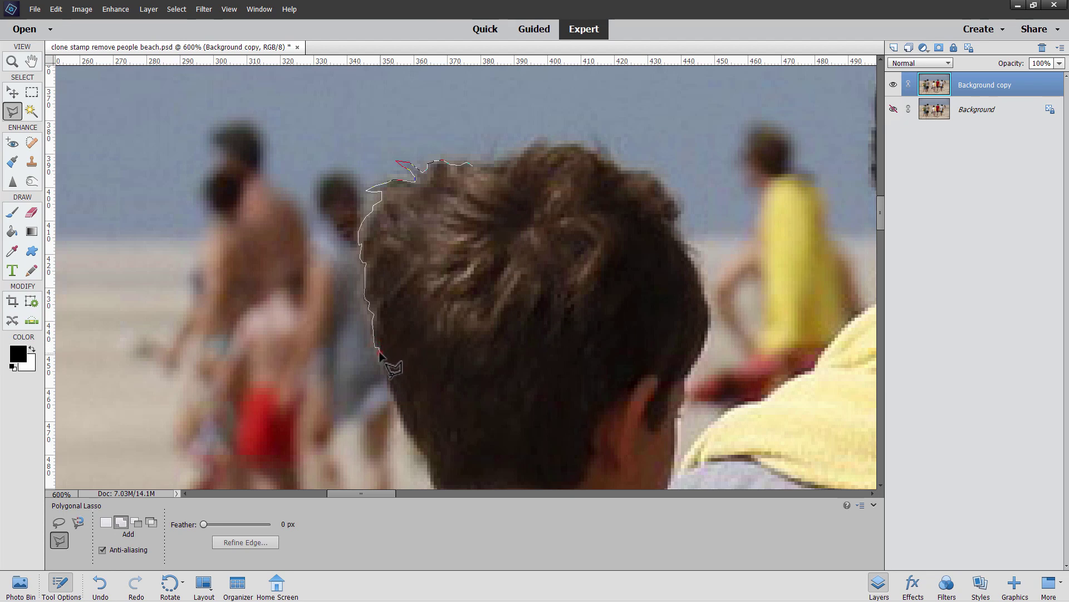
click(379, 353)
click(392, 395)
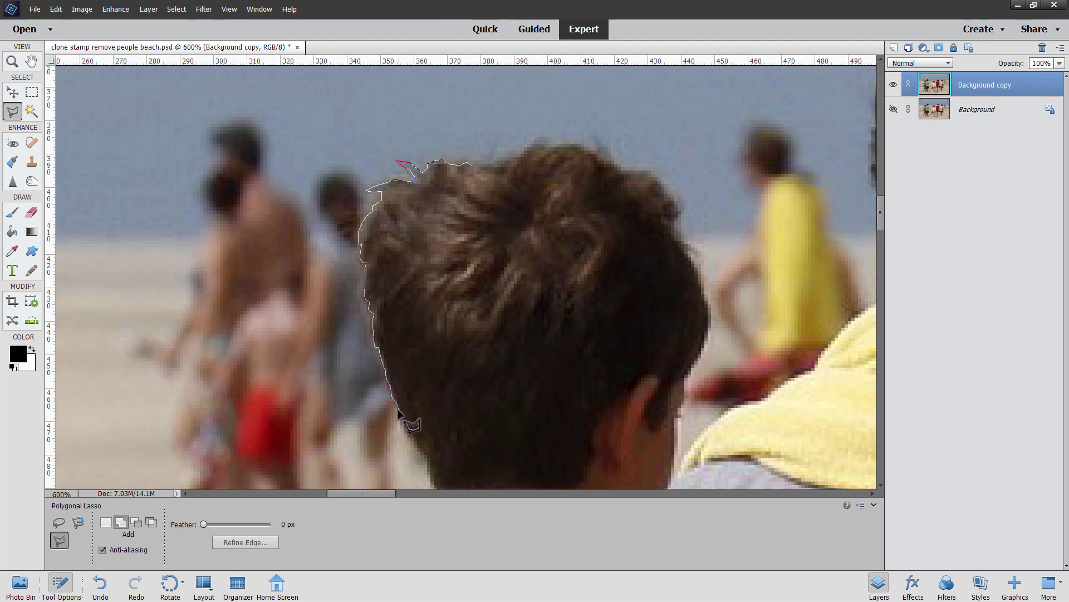
click(401, 424)
click(414, 440)
click(418, 448)
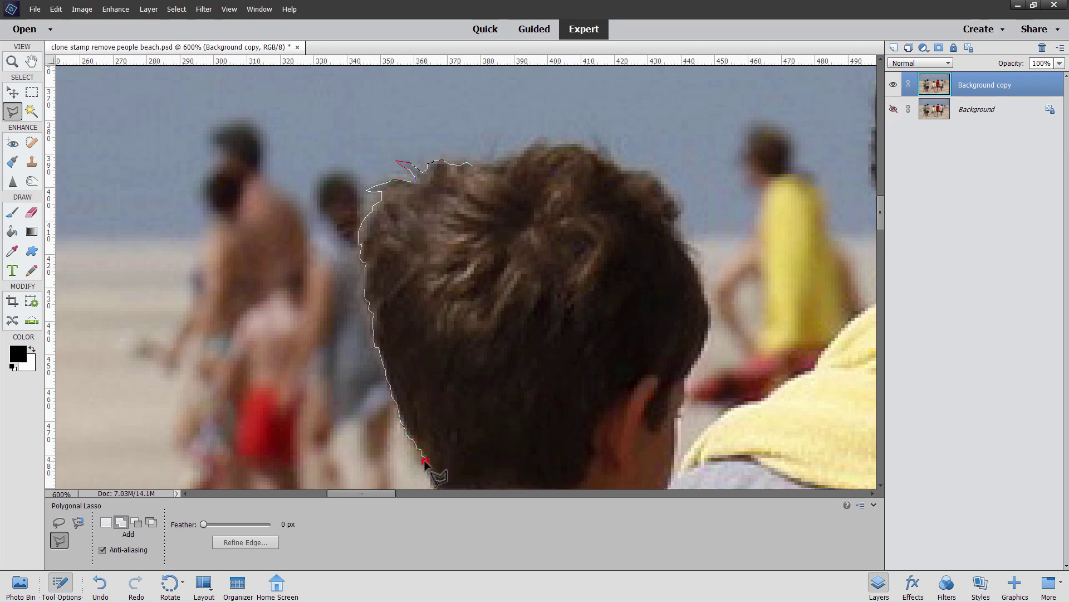
Step: Continue the lasso outline along the left edge of the boy's neck down to just above the shirt collar
drag(437, 446, 442, 240)
click(423, 262)
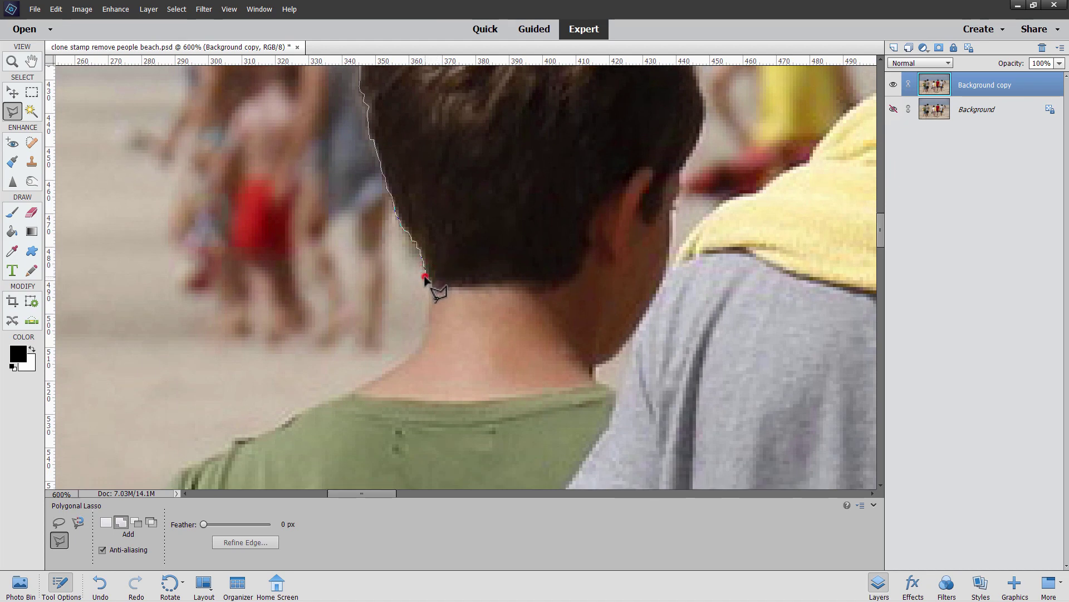
click(429, 307)
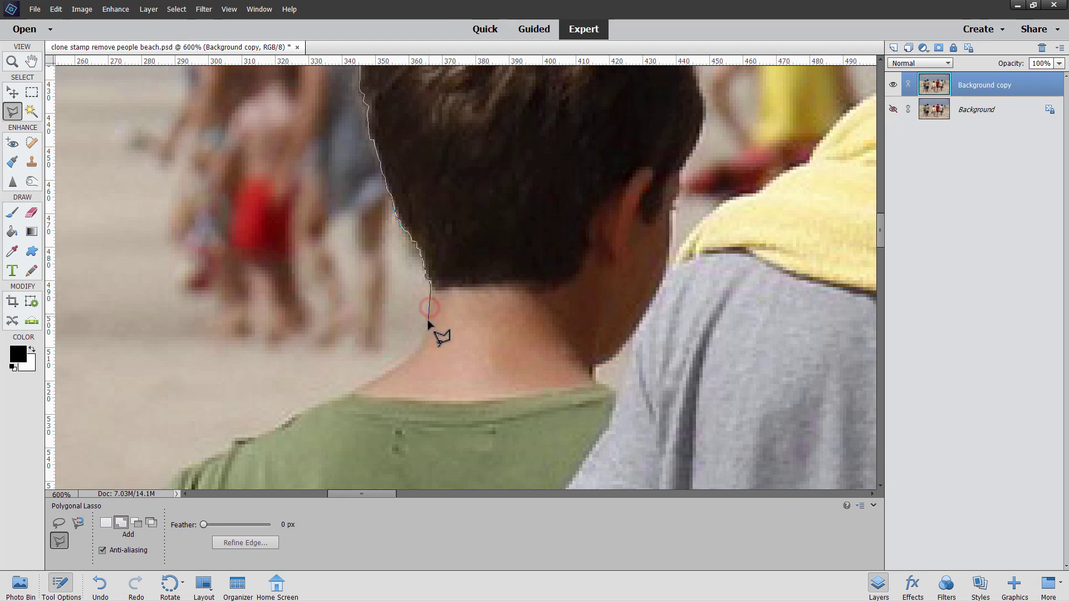
click(427, 323)
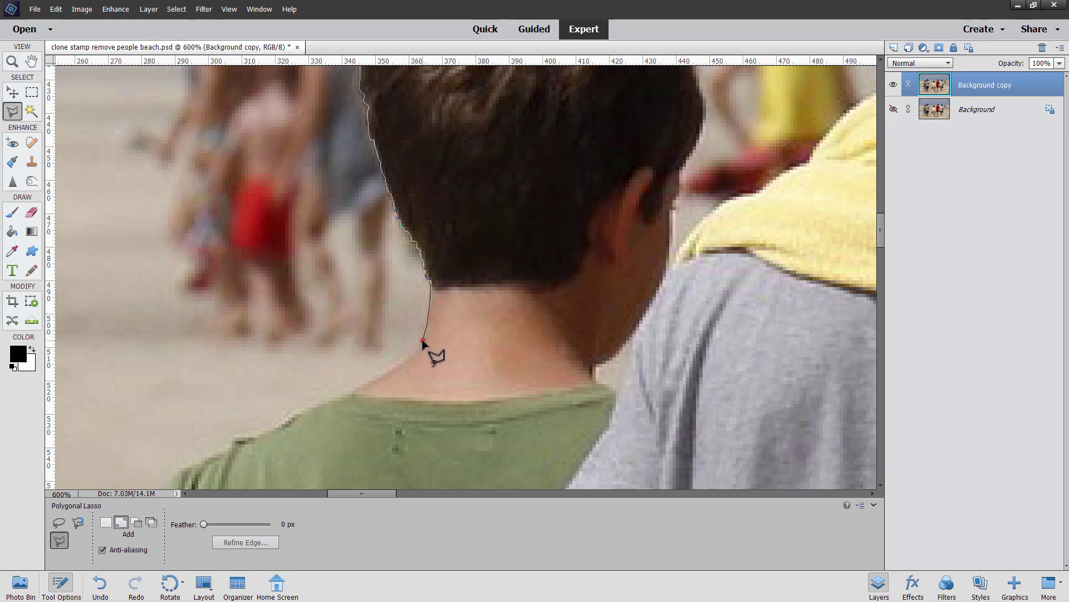
click(402, 362)
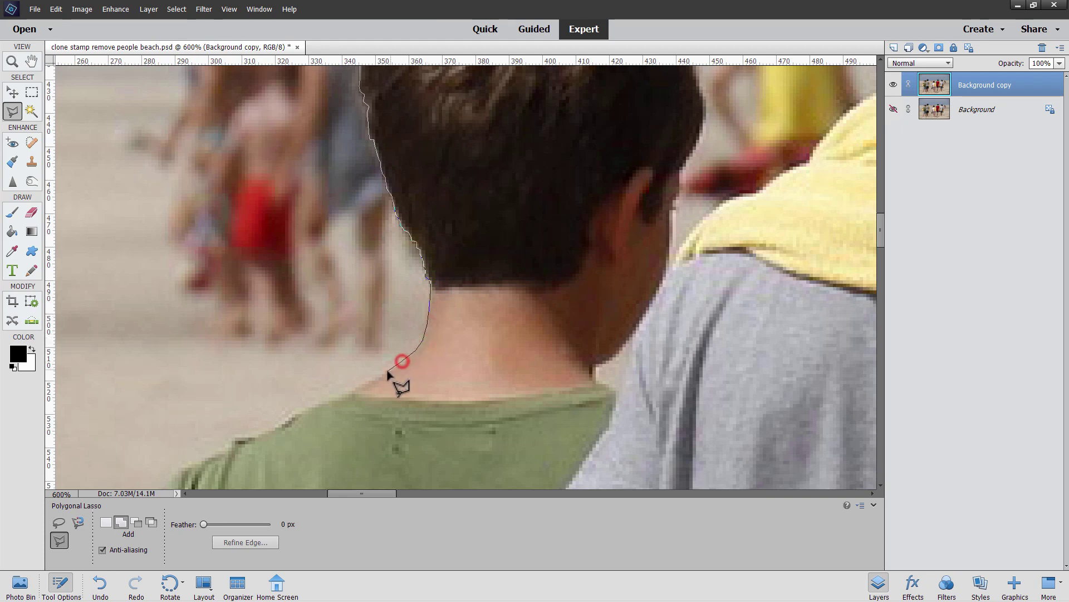
click(374, 380)
click(359, 386)
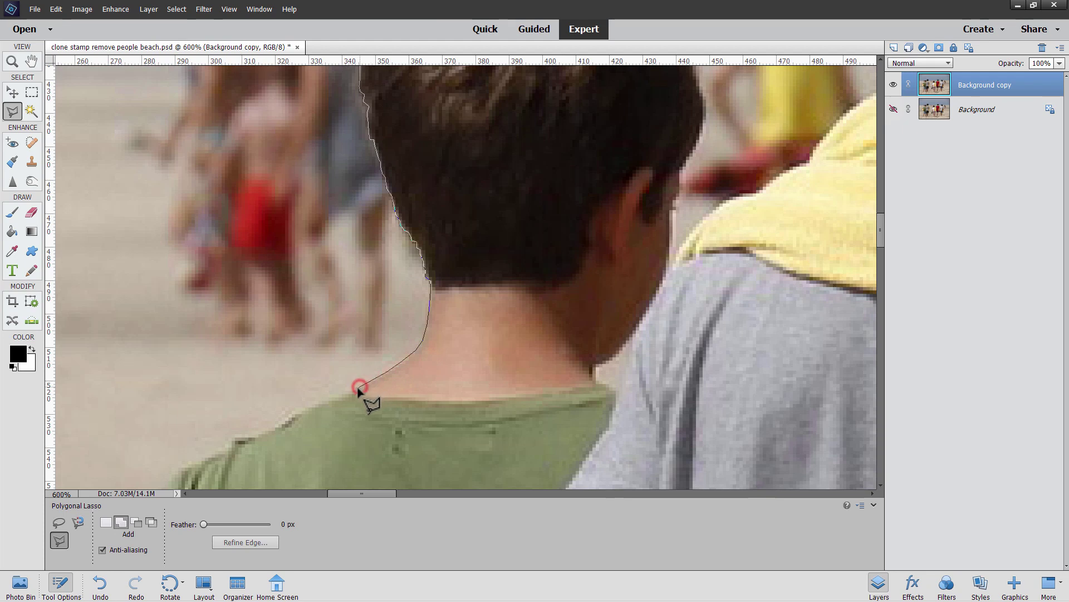
Step: Extend the lasso outline from the collar along the upper edge of the green shirt's left shoulder
click(352, 391)
click(343, 396)
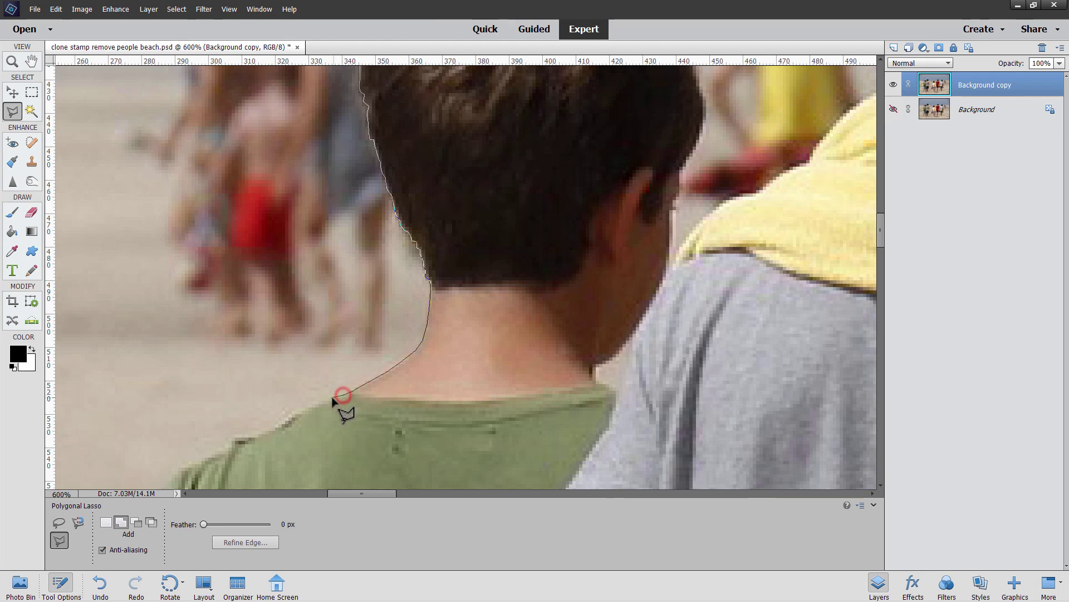
click(328, 401)
click(315, 406)
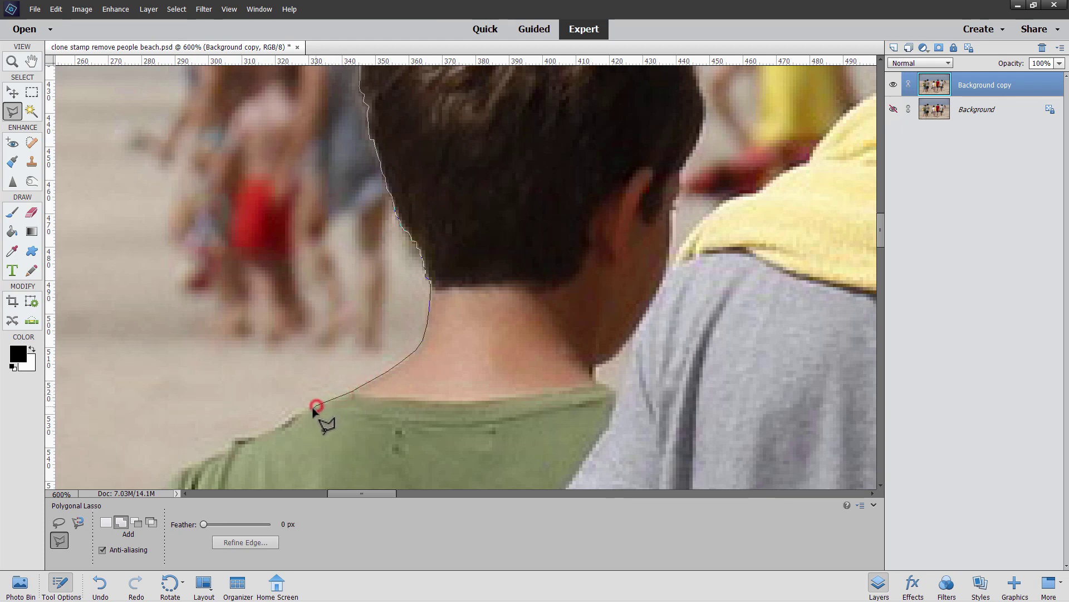
click(305, 411)
click(293, 416)
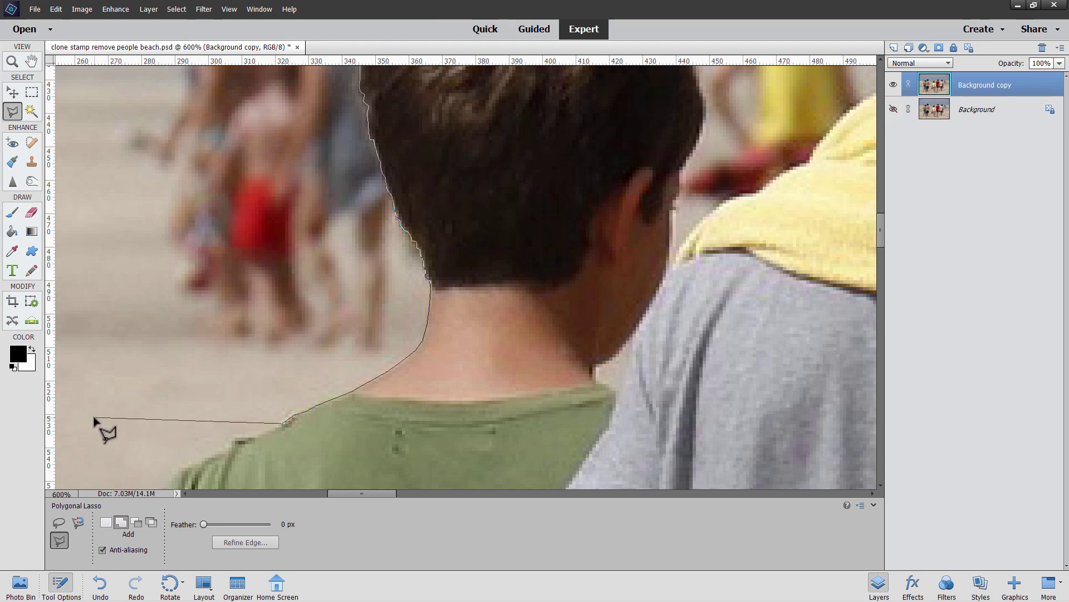
Step: Carry the lasso outline loosely across the sand and up into the sky, leaving ample space left of the background group
key(space)
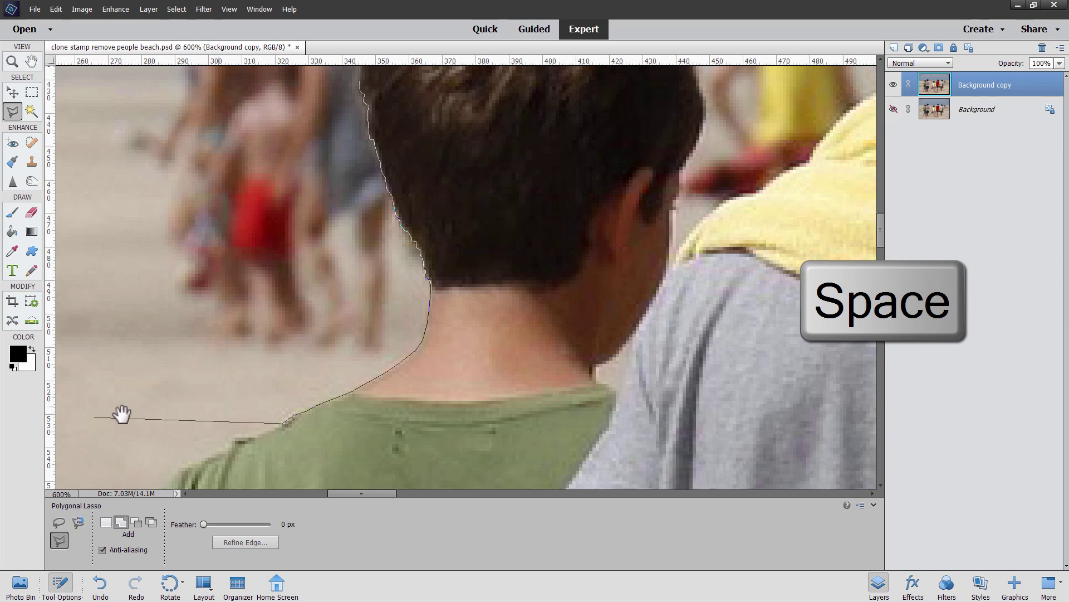
drag(92, 422, 346, 449)
click(347, 447)
click(202, 339)
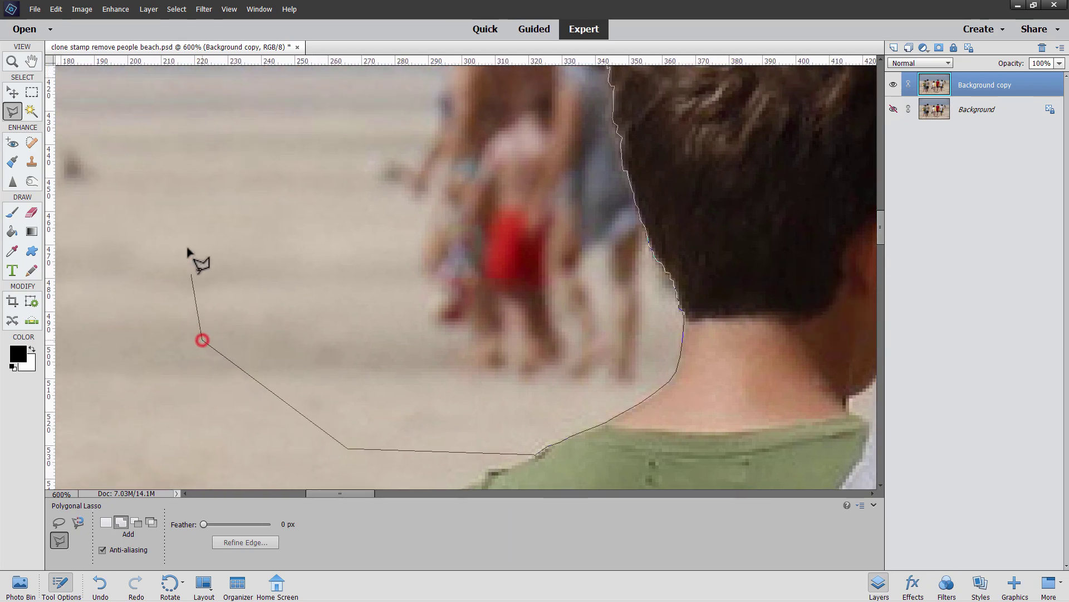
click(181, 145)
key(space)
drag(191, 115, 148, 282)
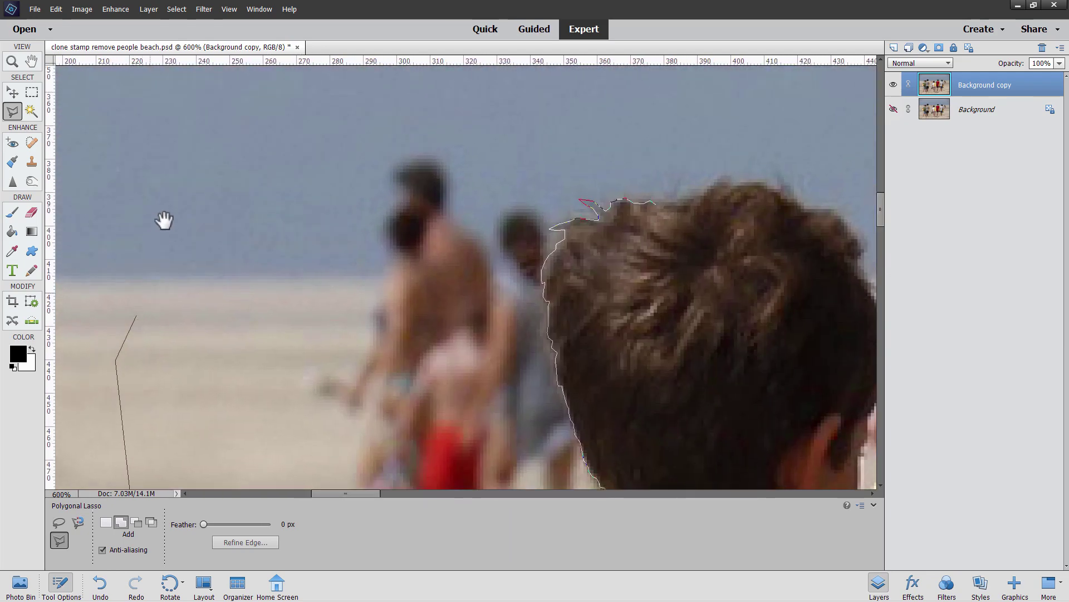
click(173, 185)
click(225, 109)
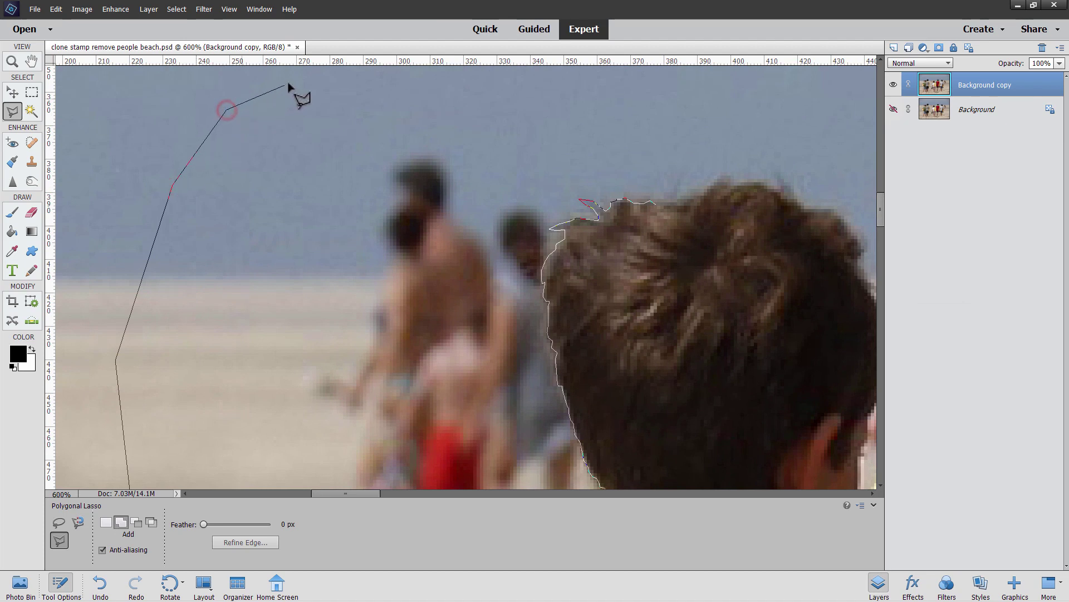
Step: Run the lasso outline across the sky above the background group and close the selection at its start on the boy's hair
click(290, 81)
click(409, 78)
click(553, 80)
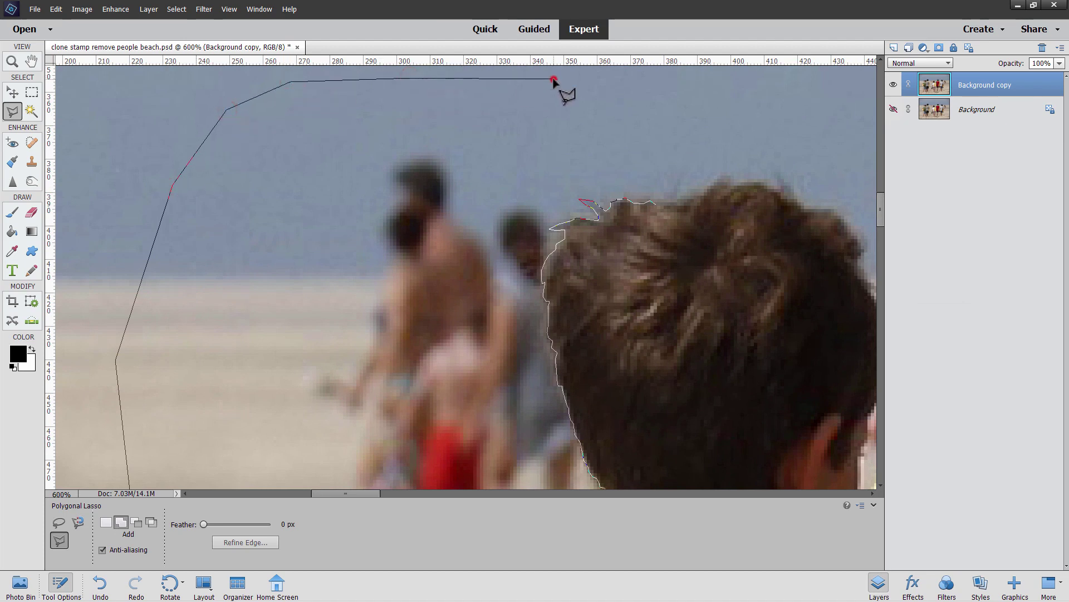
click(623, 100)
click(677, 116)
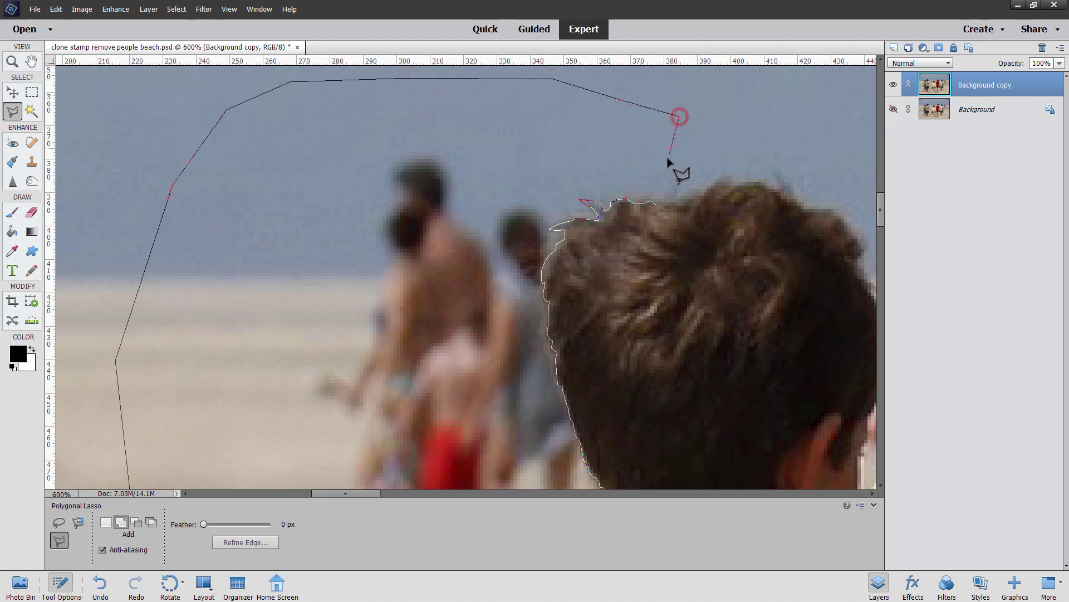
double_click(668, 160)
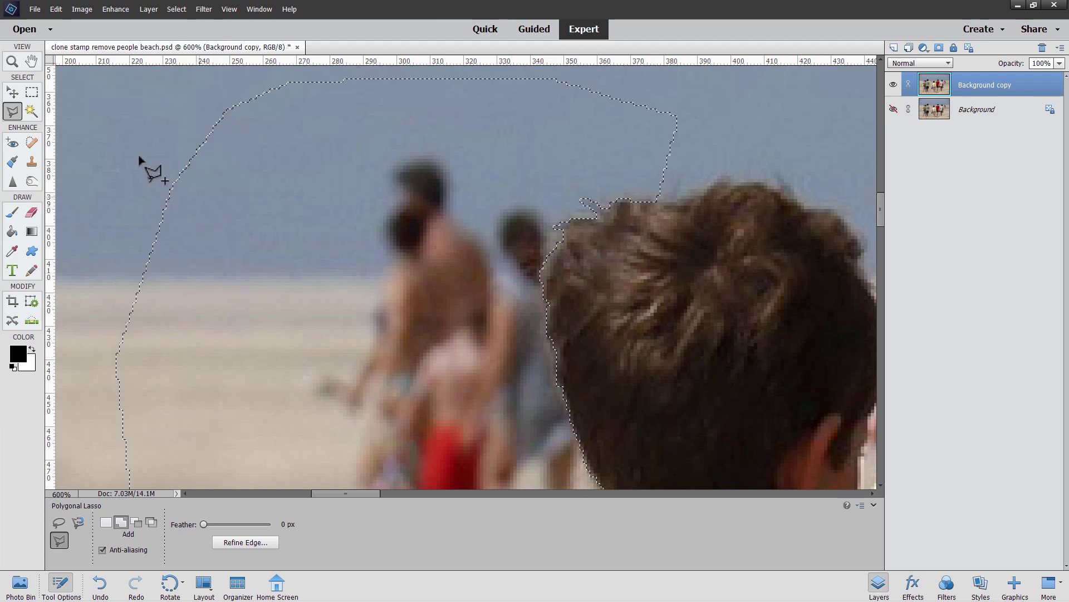
Step: Sample the horizon beside the background group with the Clone Stamp and paint sky and sand over the group's outer people
click(31, 162)
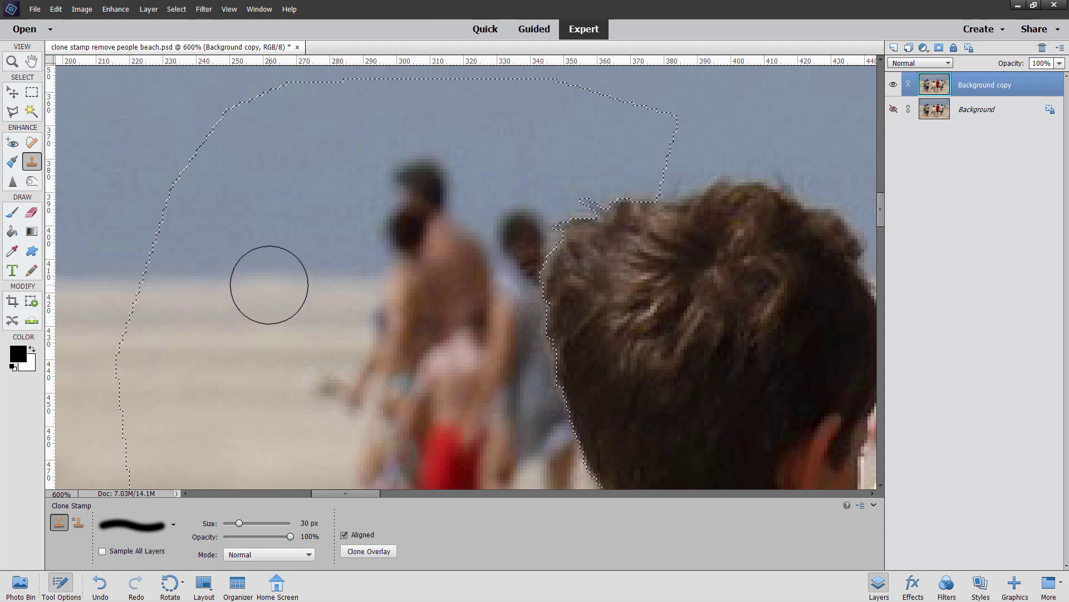
key(alt)
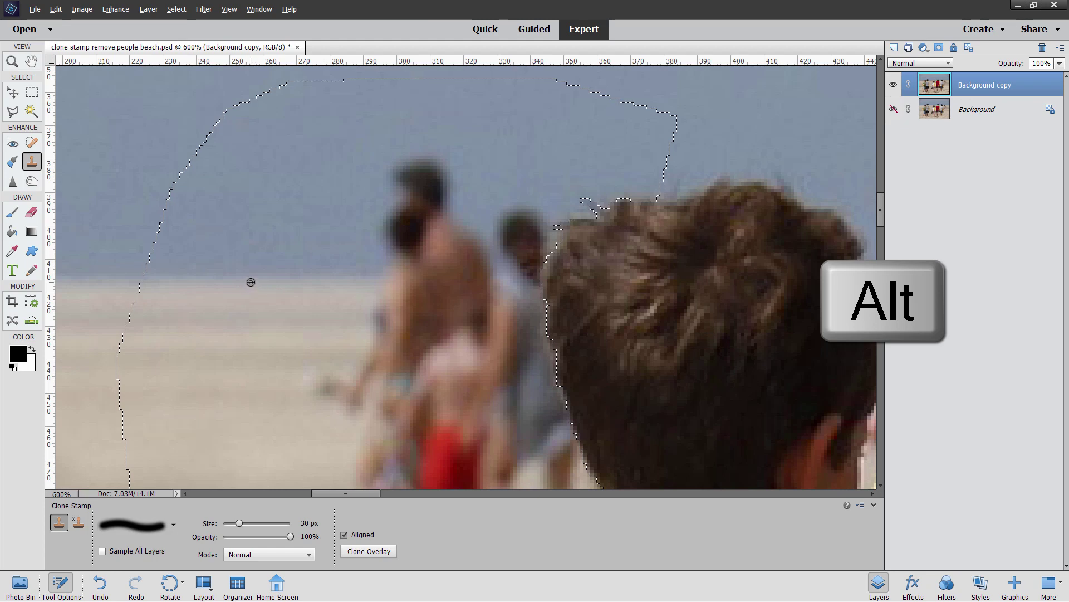
alt+click(249, 282)
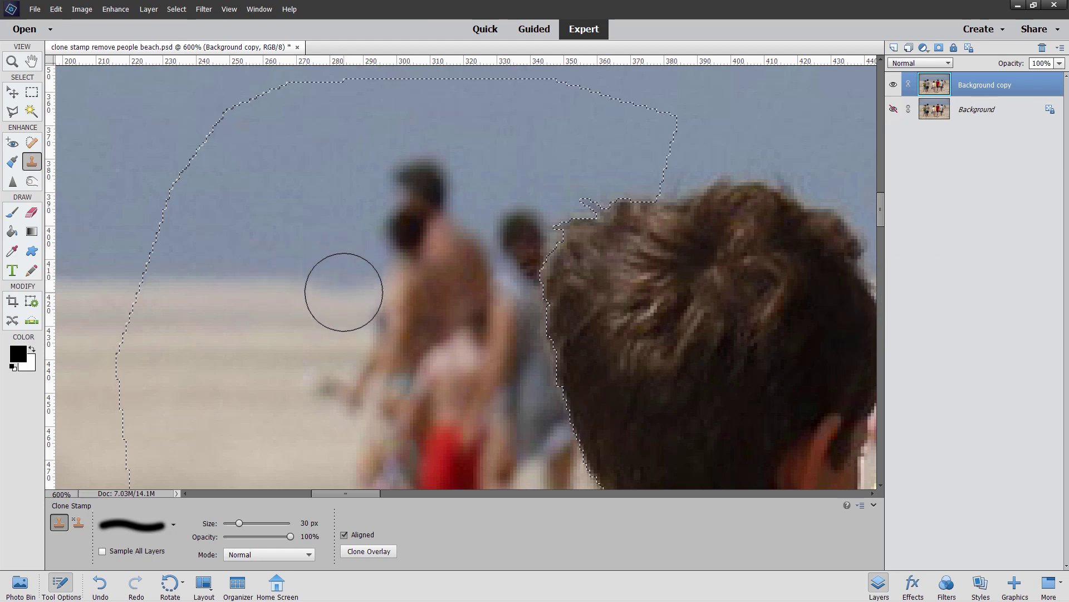
mouse_move(345, 278)
mouse_down()
mouse_move(488, 273)
mouse_move(437, 265)
mouse_move(393, 234)
mouse_move(428, 217)
mouse_move(416, 175)
mouse_move(459, 191)
mouse_move(420, 225)
mouse_move(424, 271)
mouse_move(455, 278)
mouse_move(394, 293)
mouse_move(421, 310)
mouse_move(367, 337)
mouse_move(439, 349)
mouse_move(378, 369)
mouse_move(431, 367)
mouse_move(379, 344)
mouse_move(367, 191)
mouse_up()
key(space)
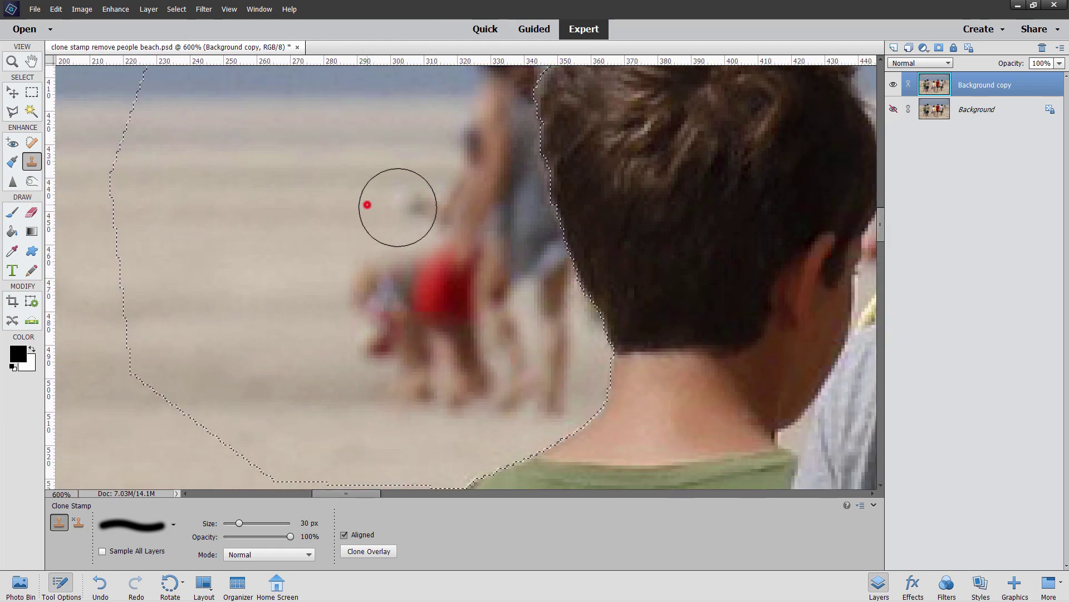
mouse_move(343, 275)
mouse_down()
mouse_move(451, 291)
mouse_move(349, 328)
mouse_move(462, 355)
mouse_move(428, 393)
mouse_move(475, 393)
mouse_move(447, 335)
mouse_move(439, 256)
mouse_move(470, 324)
mouse_up()
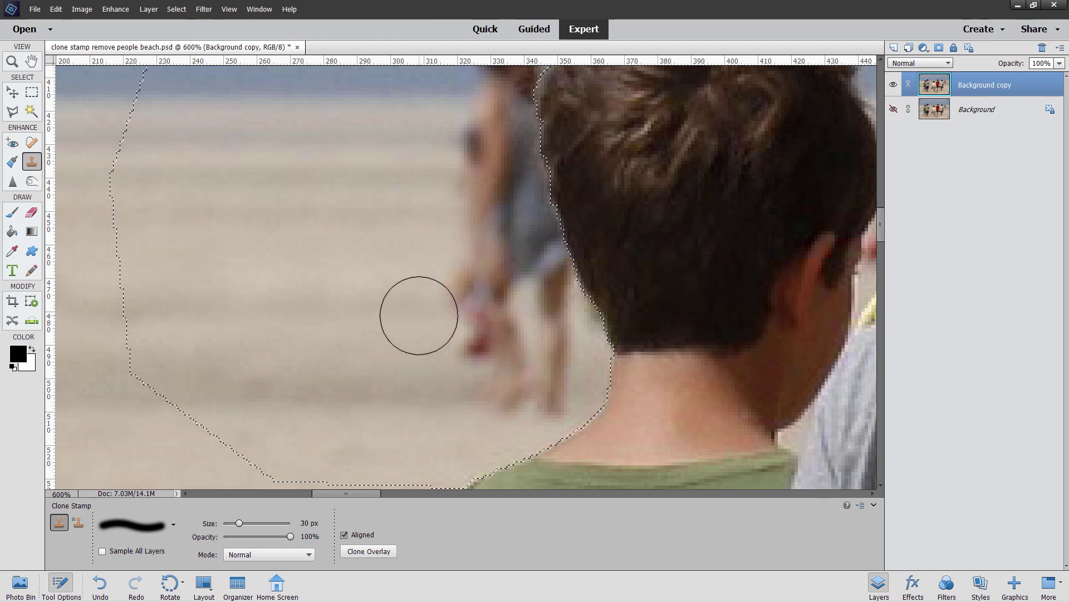
drag(410, 303, 406, 403)
Step: Resample the horizon, clone sky and sand over the last person beside the boy's head, and clear the selection
drag(373, 257, 382, 291)
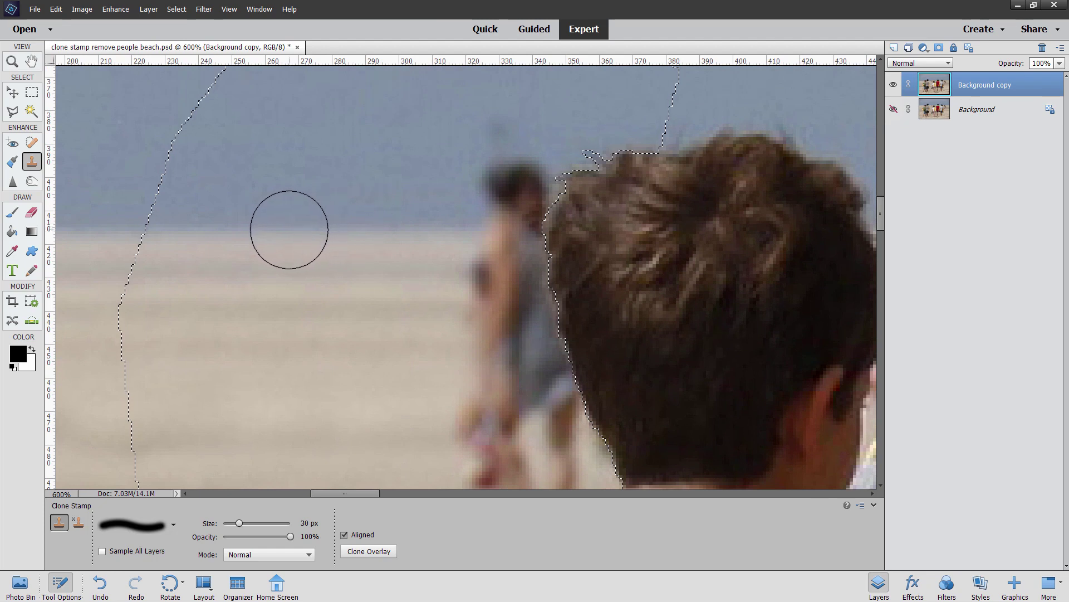
alt+click(280, 230)
mouse_move(435, 223)
mouse_down()
mouse_move(459, 230)
mouse_move(456, 204)
mouse_move(458, 235)
mouse_move(519, 226)
mouse_move(475, 222)
mouse_move(557, 204)
mouse_move(491, 185)
mouse_move(539, 164)
mouse_move(489, 140)
mouse_move(507, 146)
mouse_move(512, 220)
mouse_move(501, 259)
mouse_move(541, 266)
mouse_move(467, 297)
mouse_move(553, 306)
mouse_move(456, 354)
mouse_move(566, 349)
mouse_move(483, 387)
mouse_move(451, 366)
mouse_up()
click(460, 231)
drag(436, 312, 368, 142)
mouse_move(370, 212)
mouse_down()
mouse_move(496, 239)
mouse_move(387, 268)
mouse_move(491, 291)
mouse_move(423, 328)
mouse_move(470, 337)
mouse_move(478, 258)
mouse_up()
key(ctrl+0)
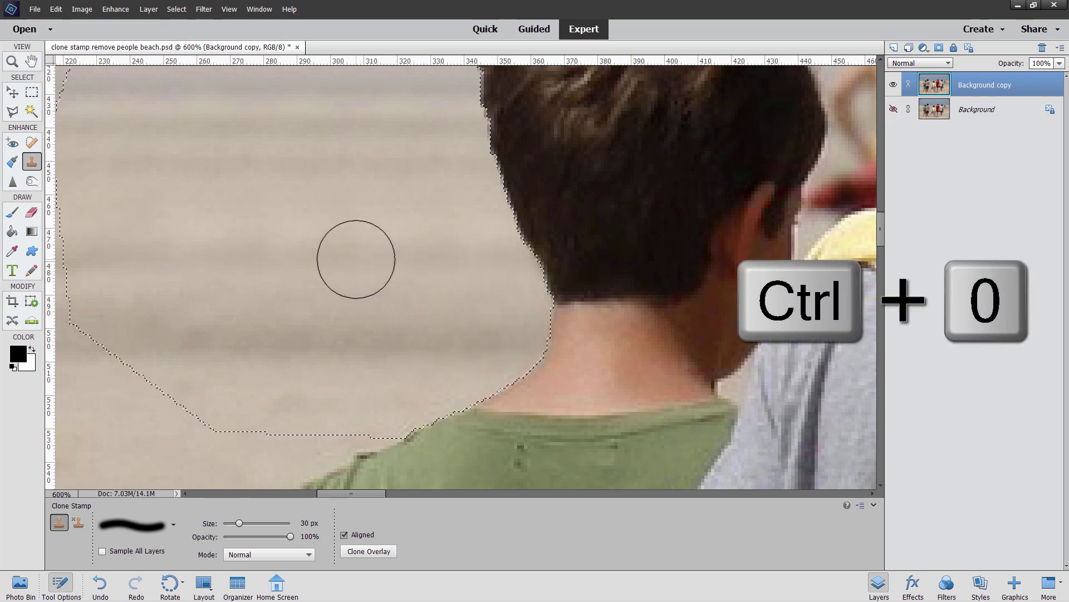
key(ctrl+d)
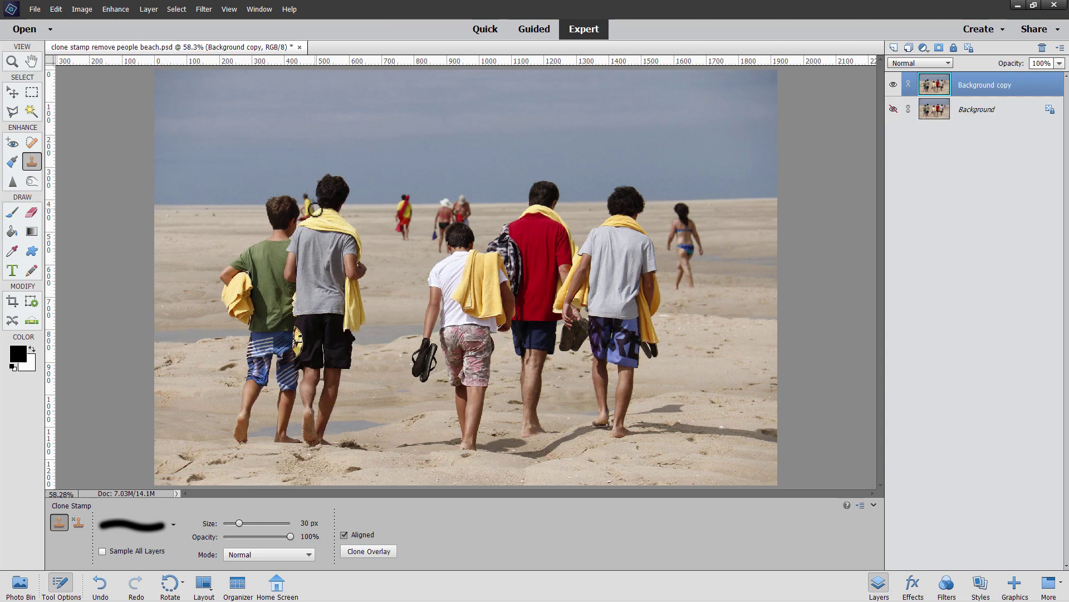
Step: Start a Polygonal Lasso outline on the green-shirted boy's upper hair edge, facing the background person in yellow
click(15, 64)
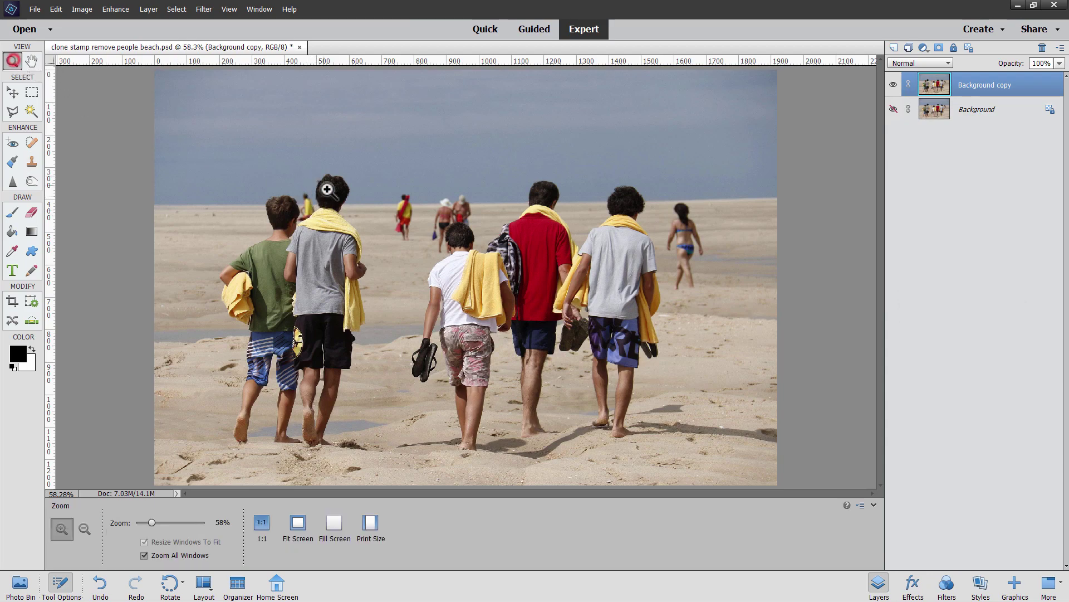
click(306, 207)
click(466, 285)
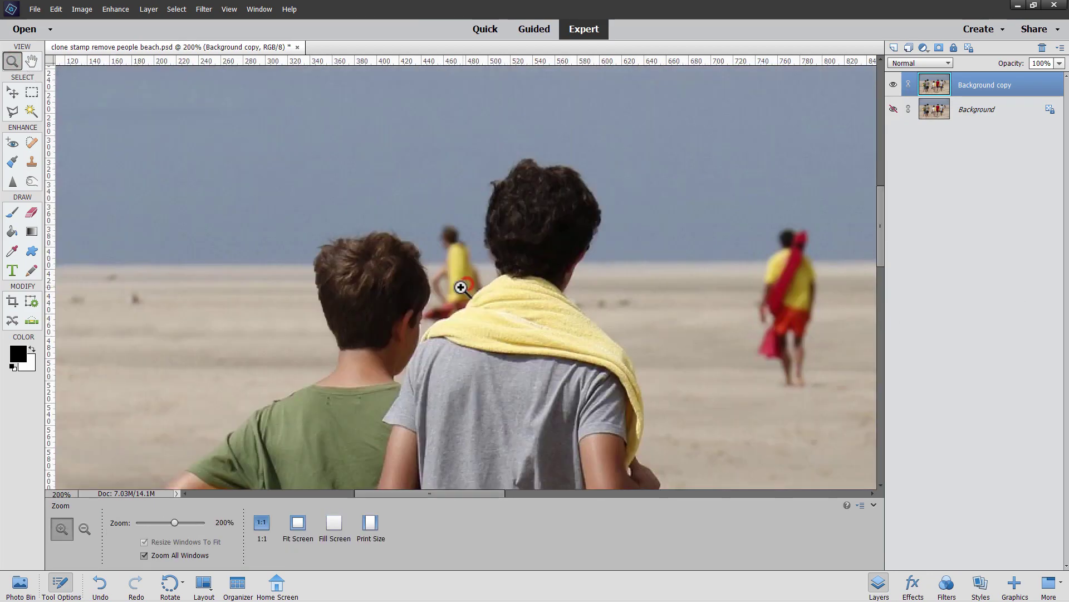
click(449, 287)
click(452, 286)
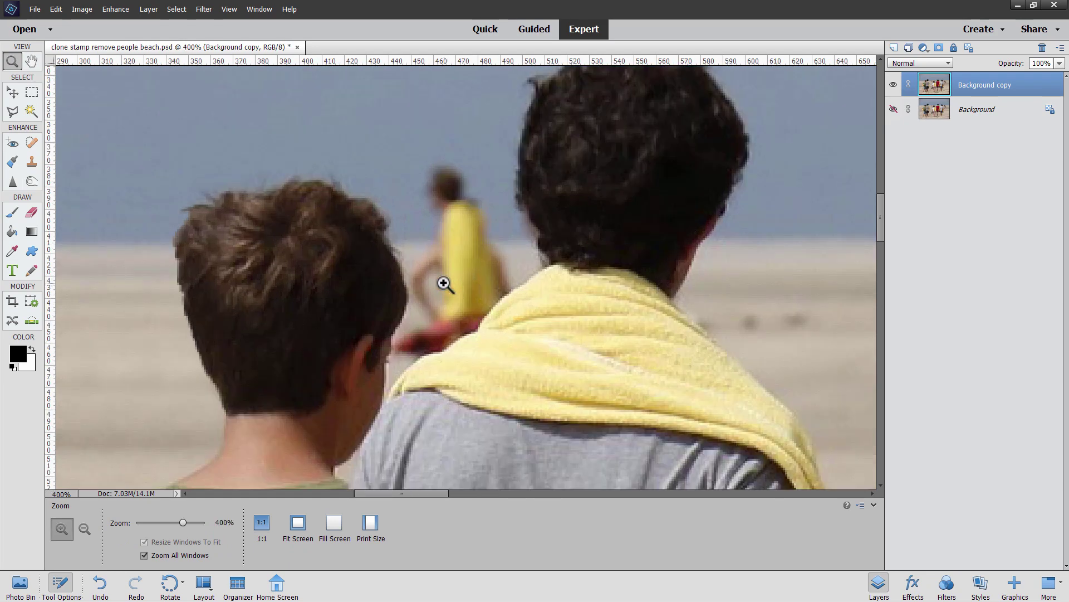
drag(446, 288, 502, 288)
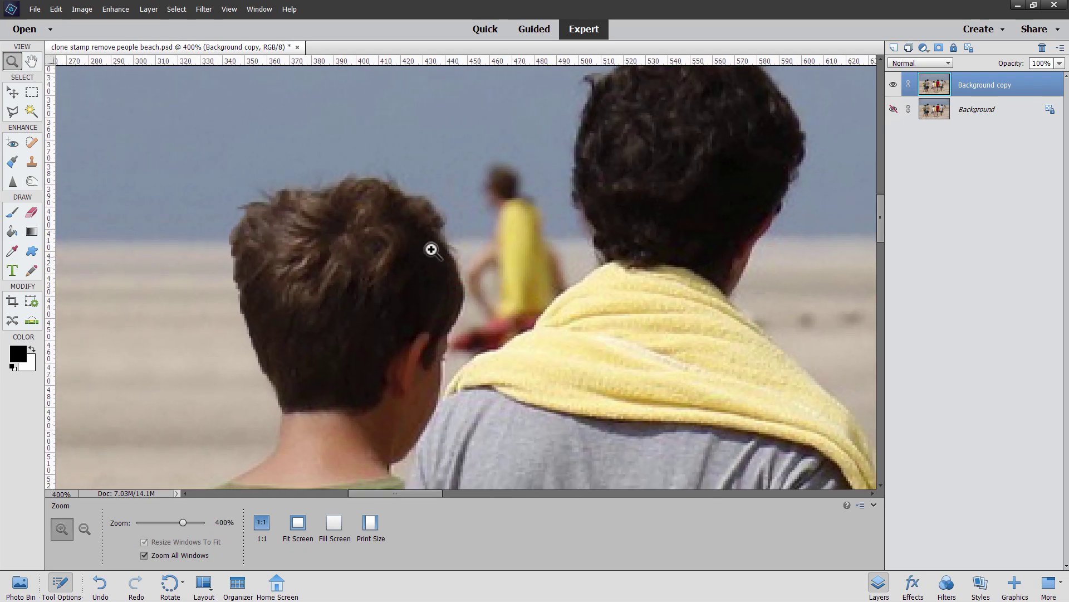
click(467, 249)
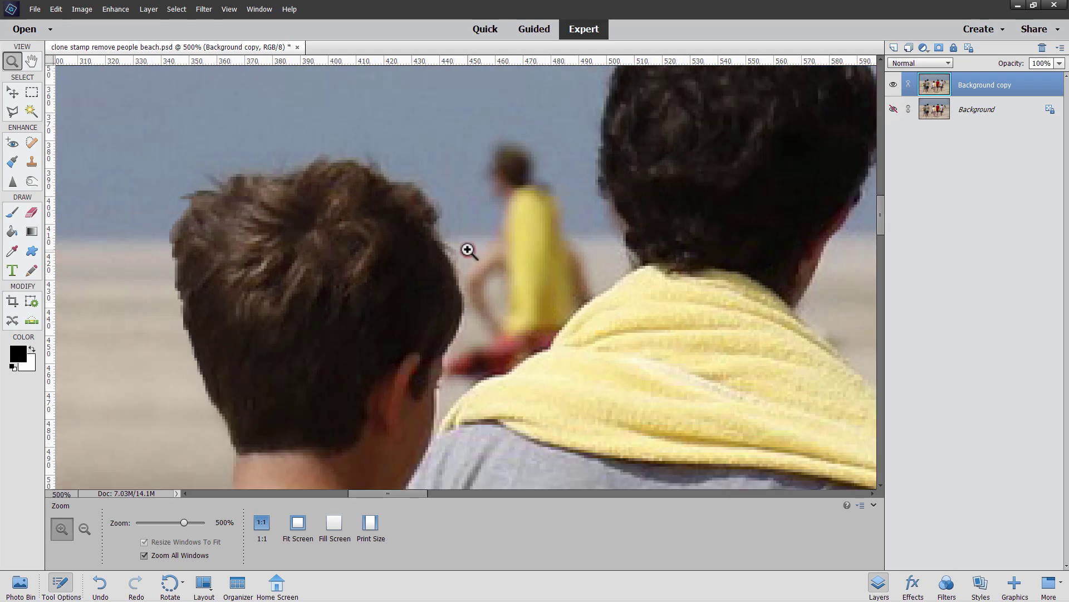
click(468, 251)
click(12, 111)
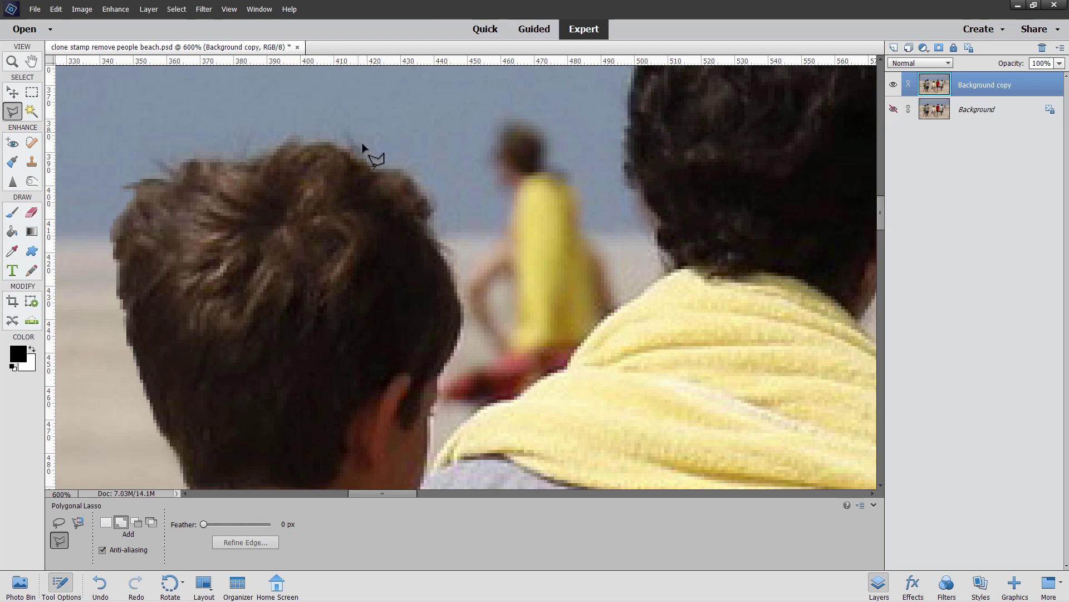
click(391, 167)
click(407, 172)
click(431, 199)
click(428, 215)
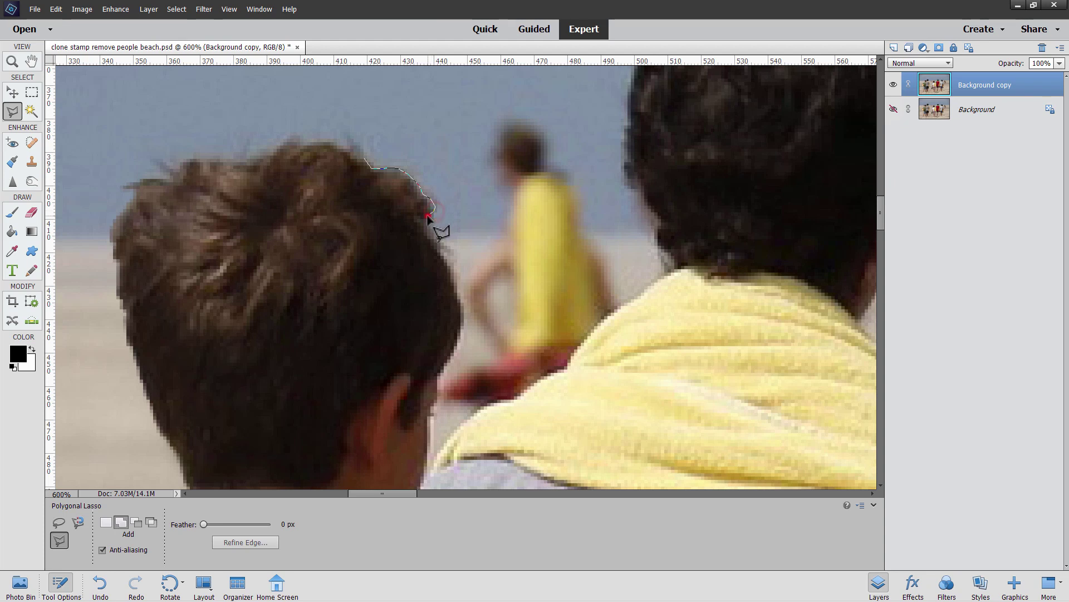
Step: Continue the lasso outline around the stray hair and down the edge of the boy's head facing the person in yellow
click(441, 248)
click(440, 252)
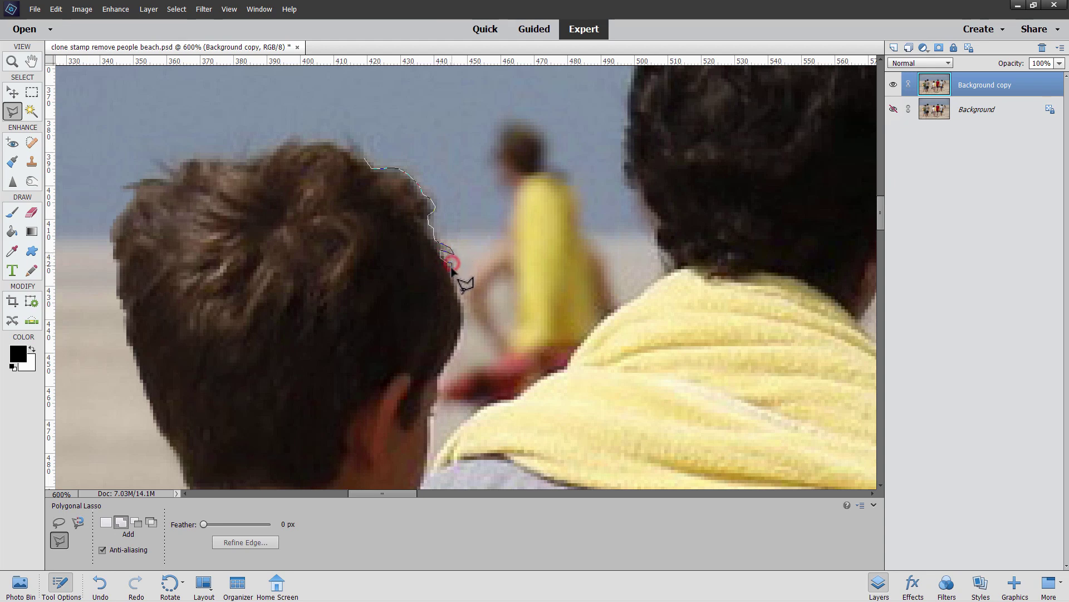
click(448, 269)
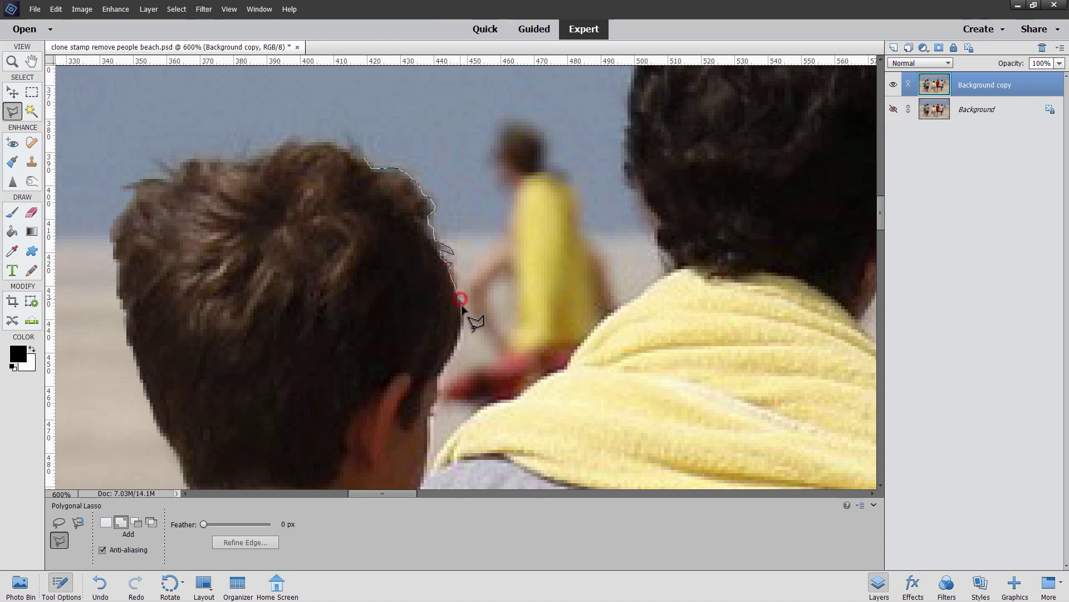
click(462, 323)
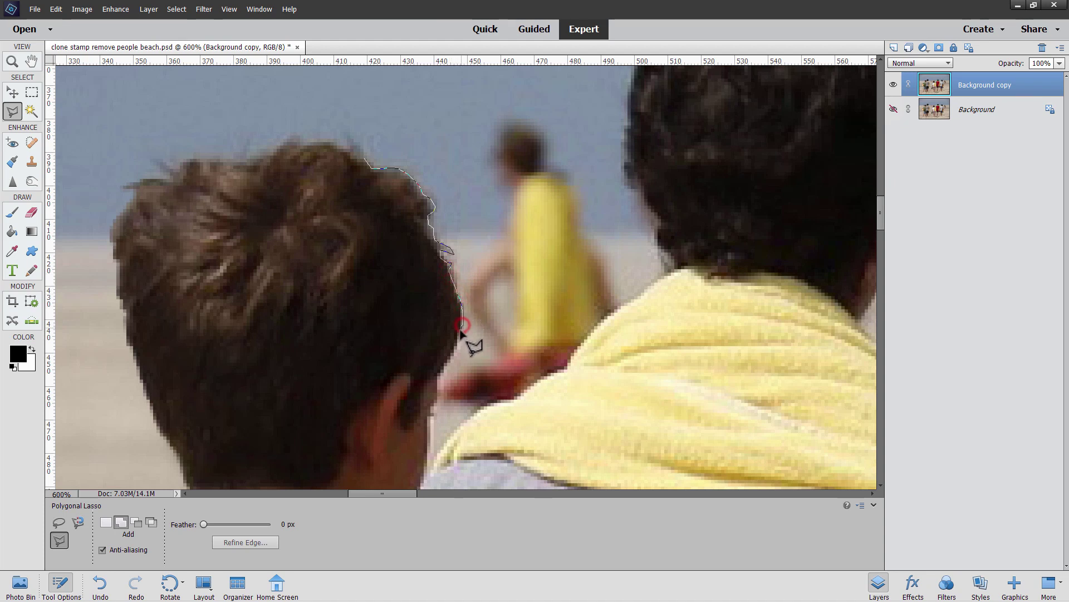
click(461, 338)
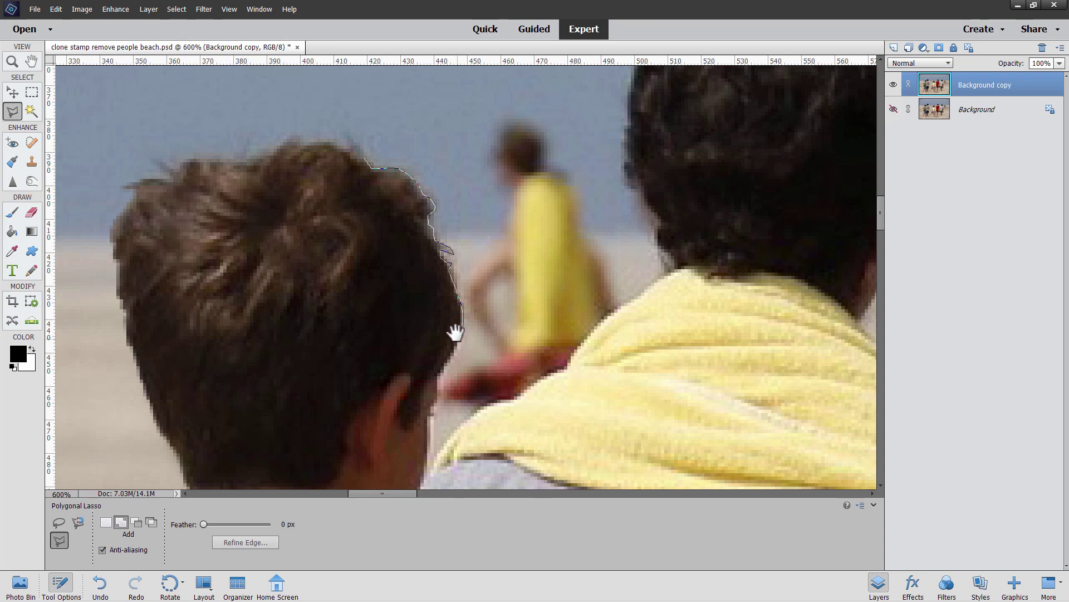
Step: Carry the lasso outline down the boy's lower hair edge to his face in front of the ear
drag(455, 333, 367, 148)
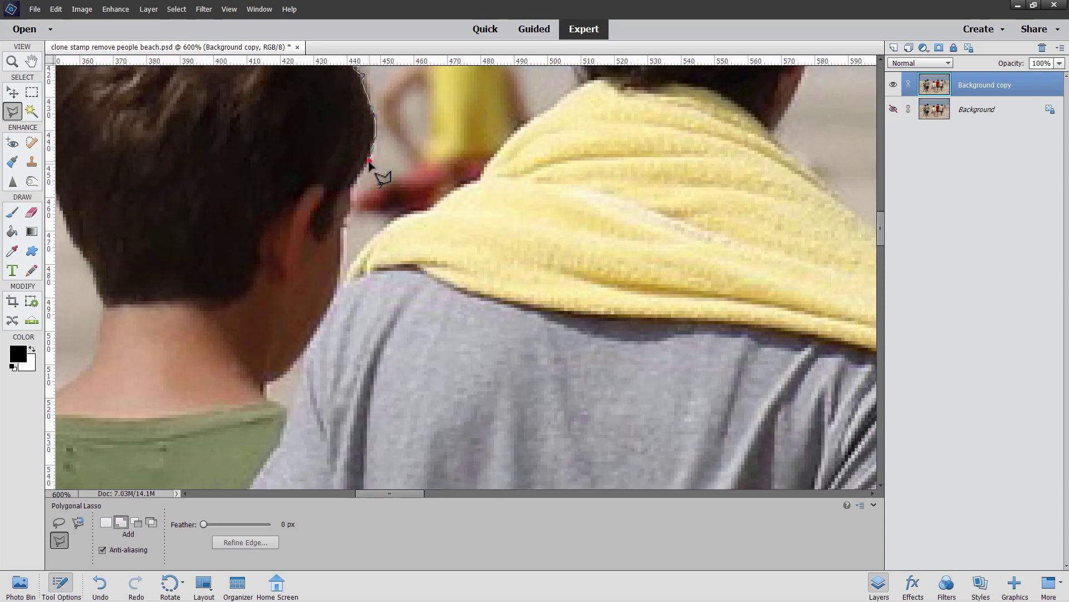
click(369, 161)
click(356, 180)
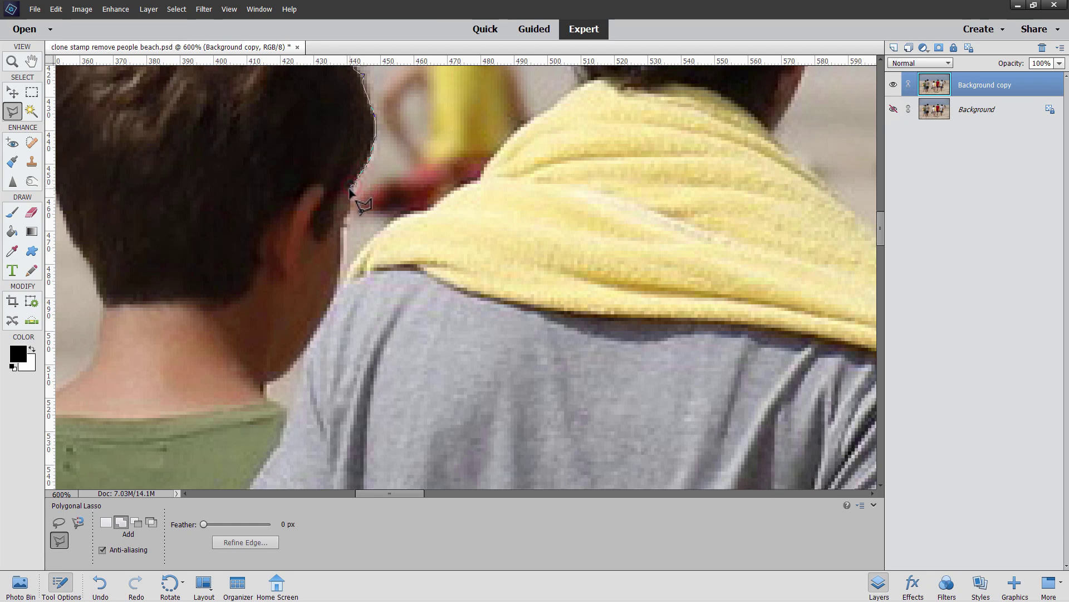
click(347, 213)
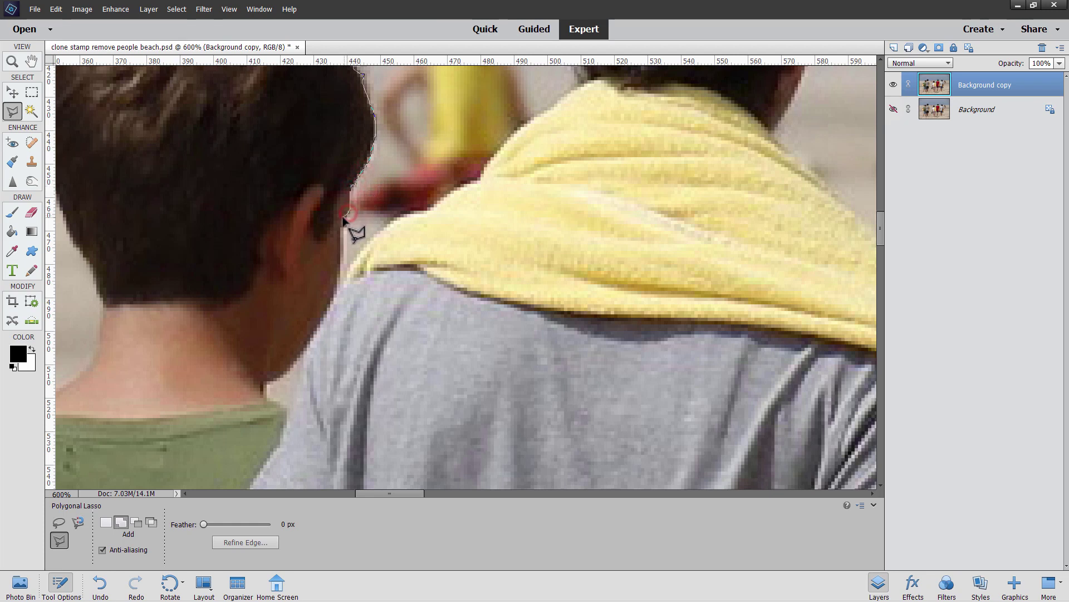
click(342, 224)
Step: Cross the gap to the second boy's yellow towel and trace the lasso outline up its shoulder edge
click(366, 243)
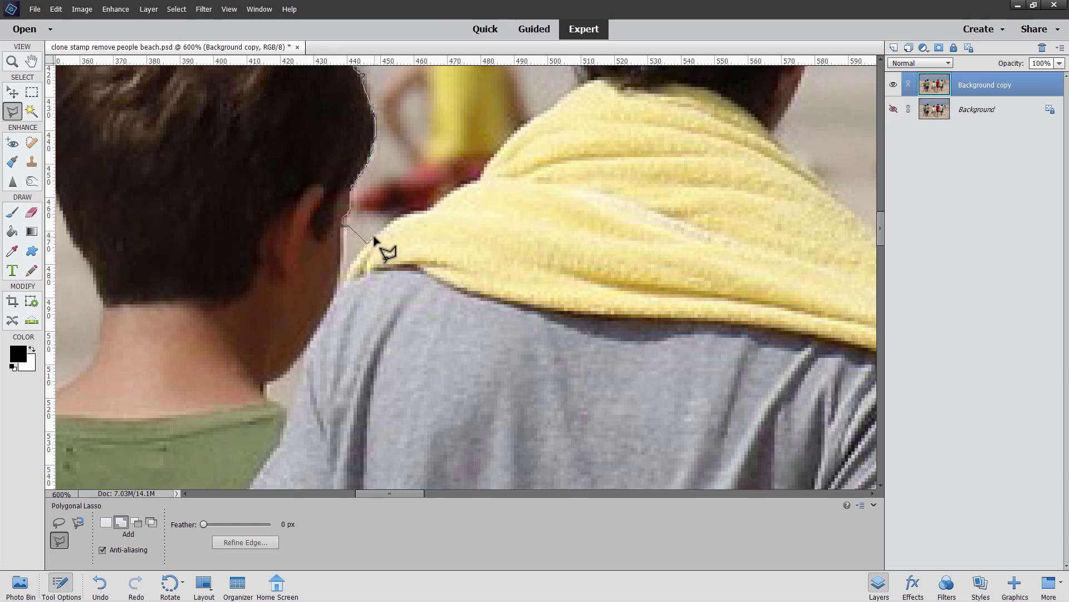
click(384, 229)
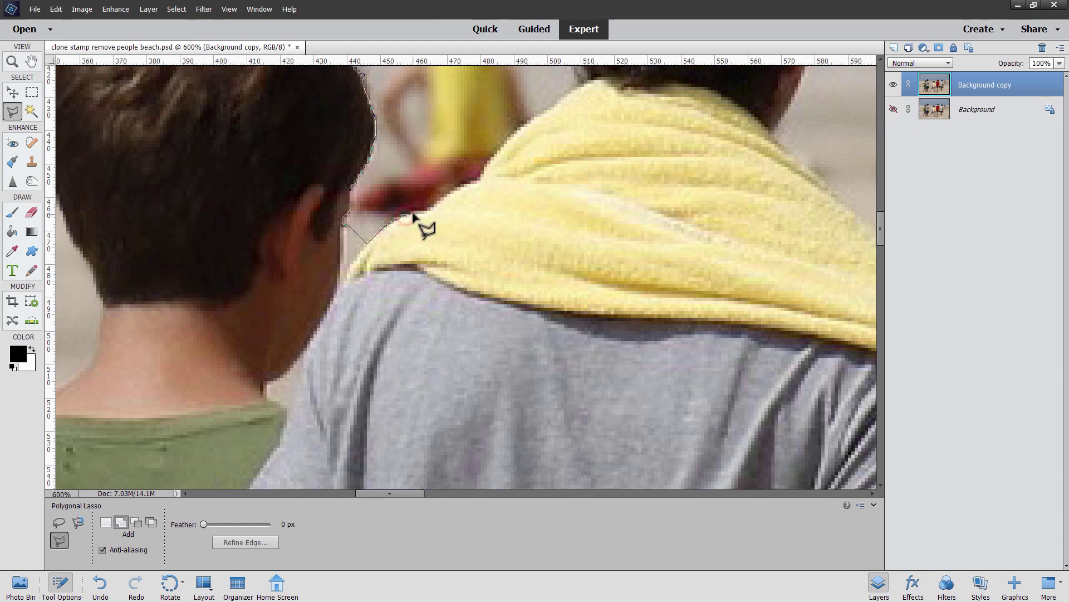
click(421, 216)
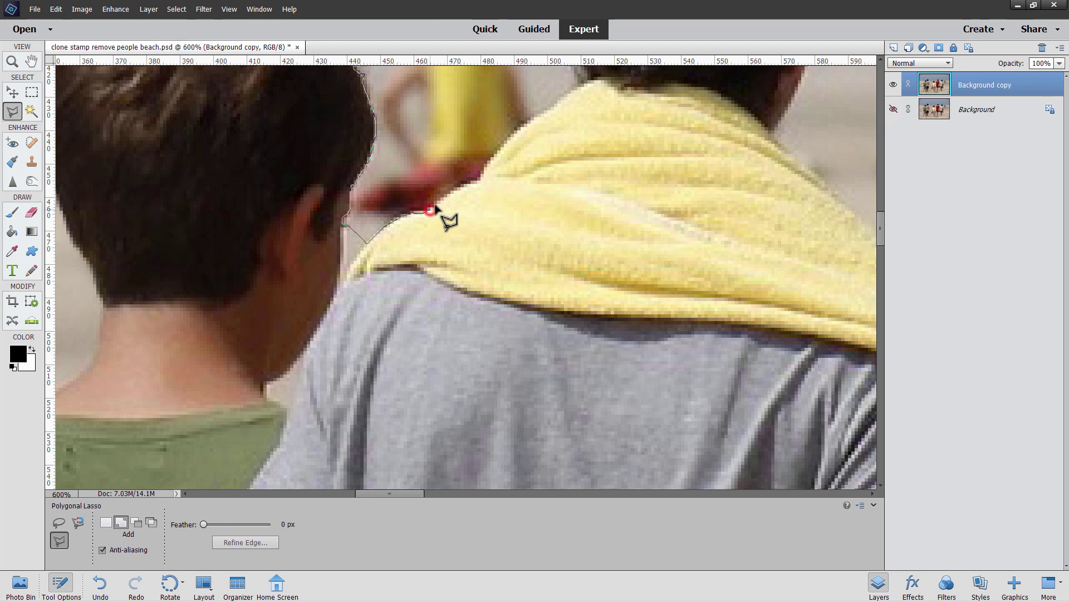
click(449, 193)
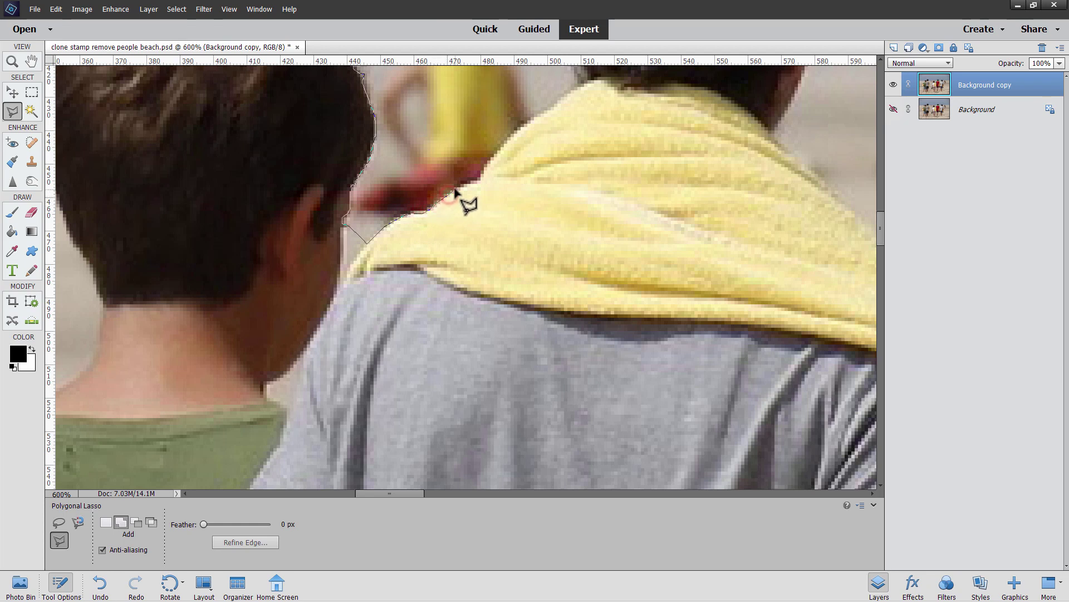
click(464, 190)
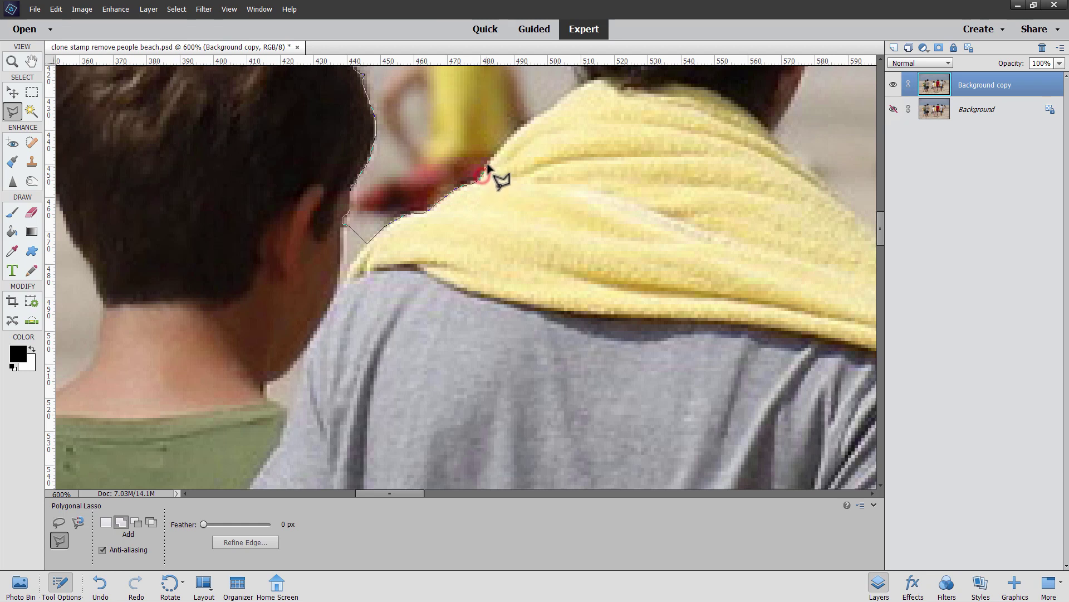
click(499, 149)
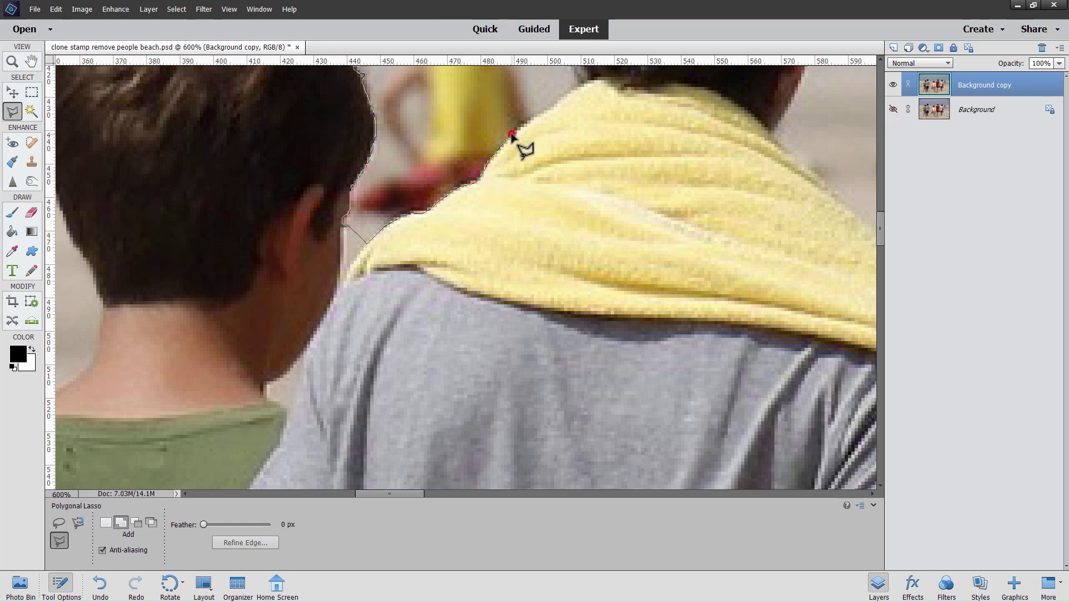
click(528, 120)
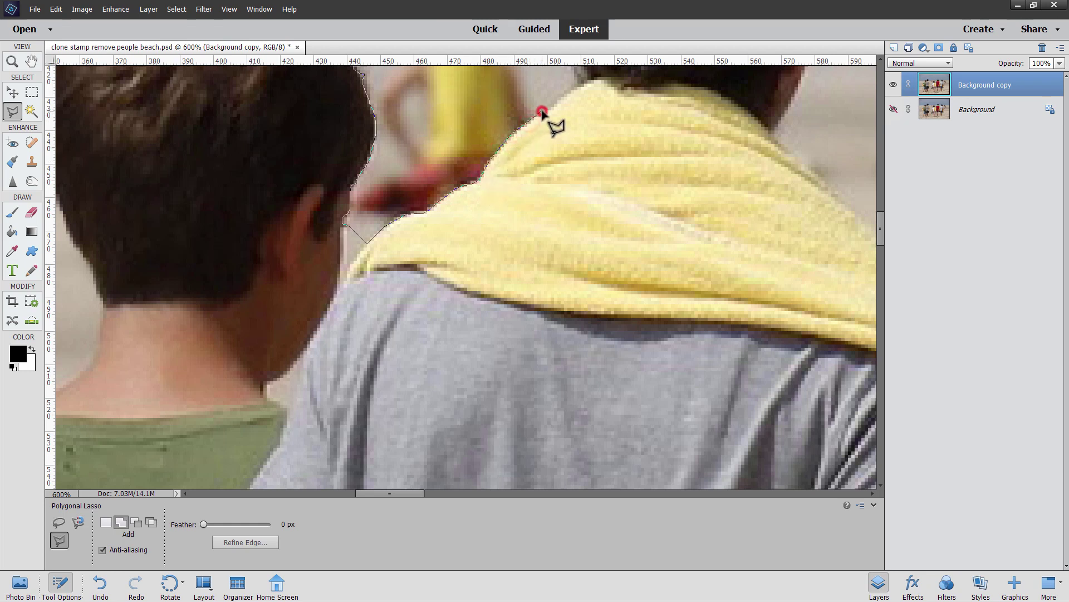
click(553, 107)
click(559, 101)
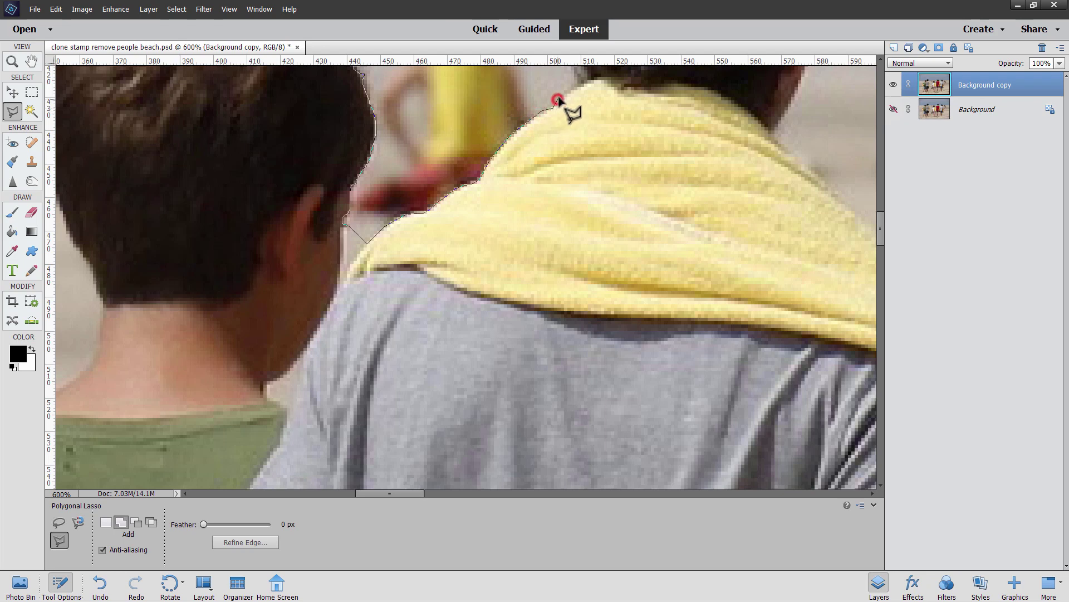
Step: Extend the lasso outline along the top of the towel and up the back of the second boy's neck
drag(579, 86, 456, 291)
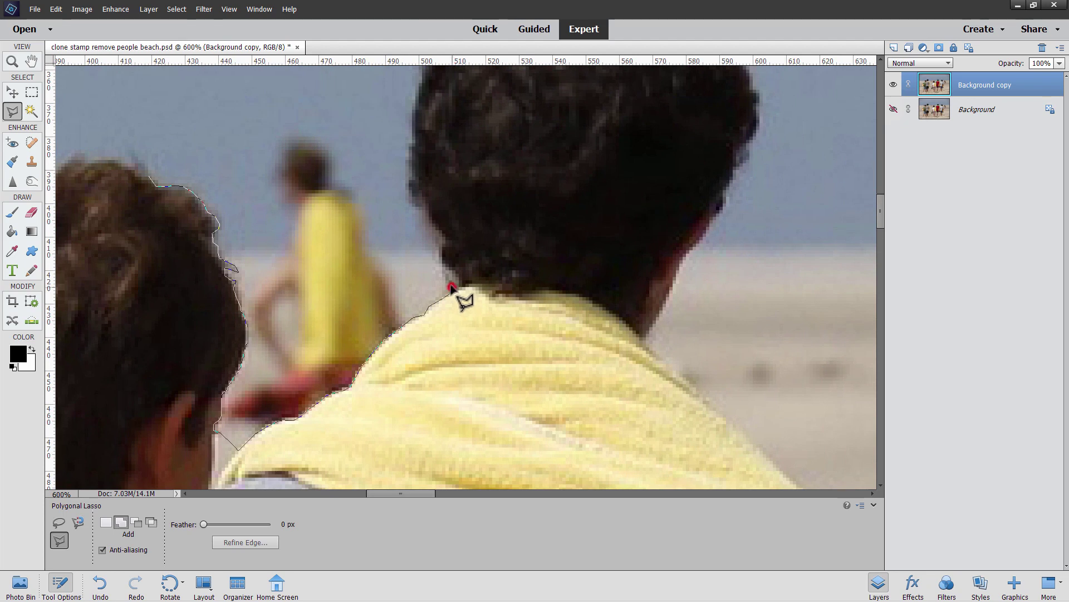
click(447, 276)
click(449, 268)
click(444, 265)
click(439, 255)
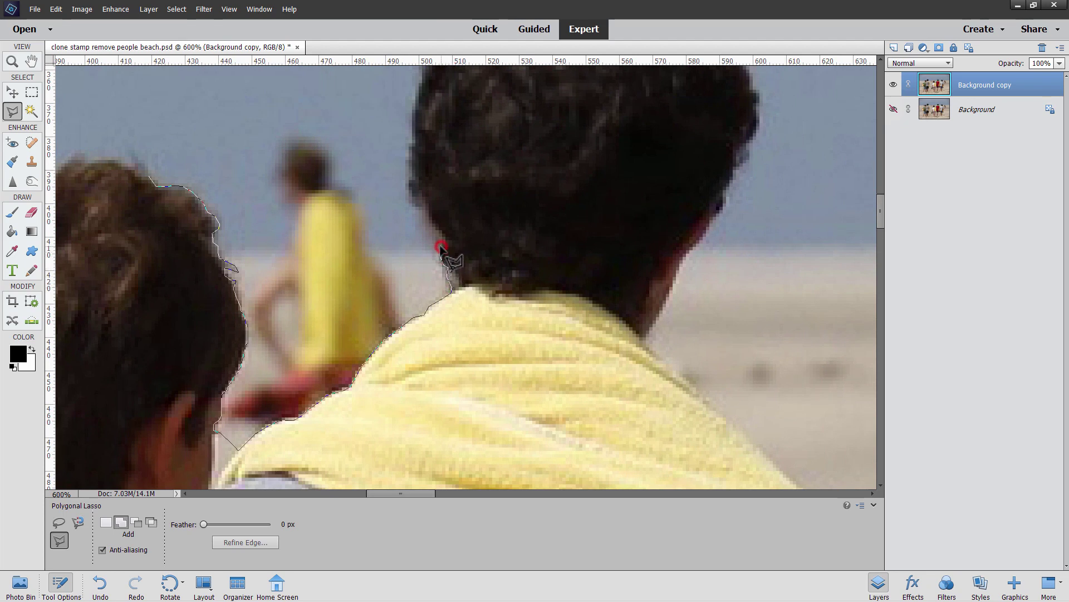
Step: Continue the lasso outline up the back of the second boy's neck and along his lower hair edge
click(431, 245)
click(422, 224)
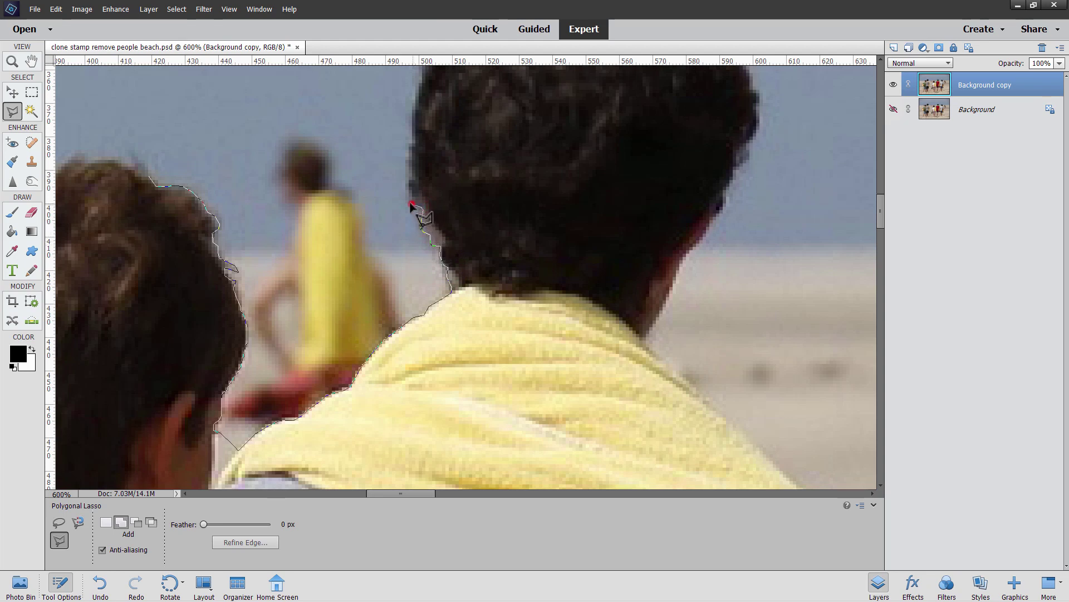
click(408, 195)
click(409, 181)
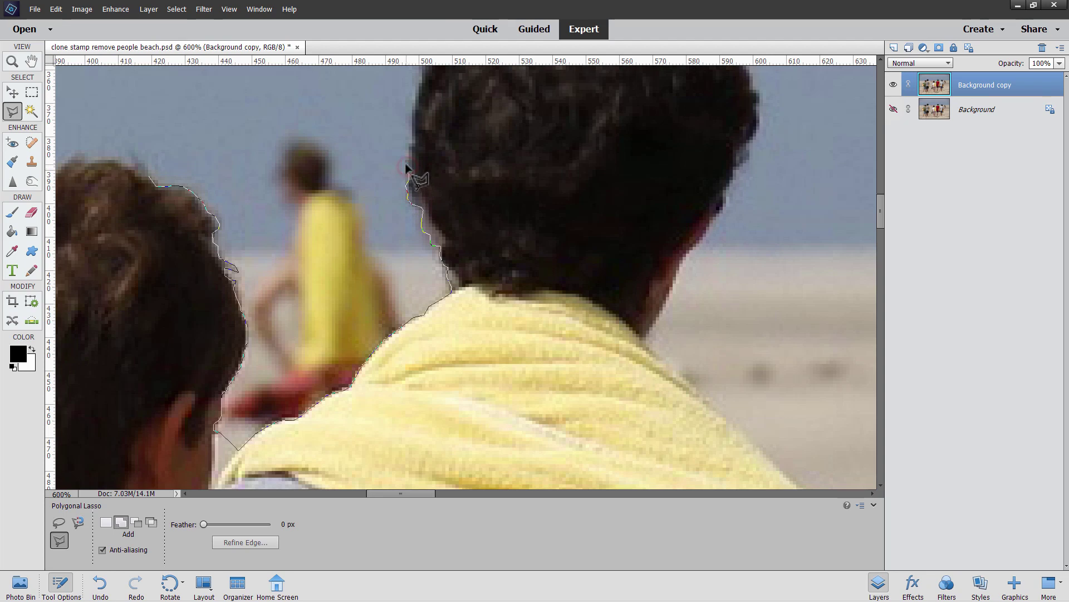
click(410, 130)
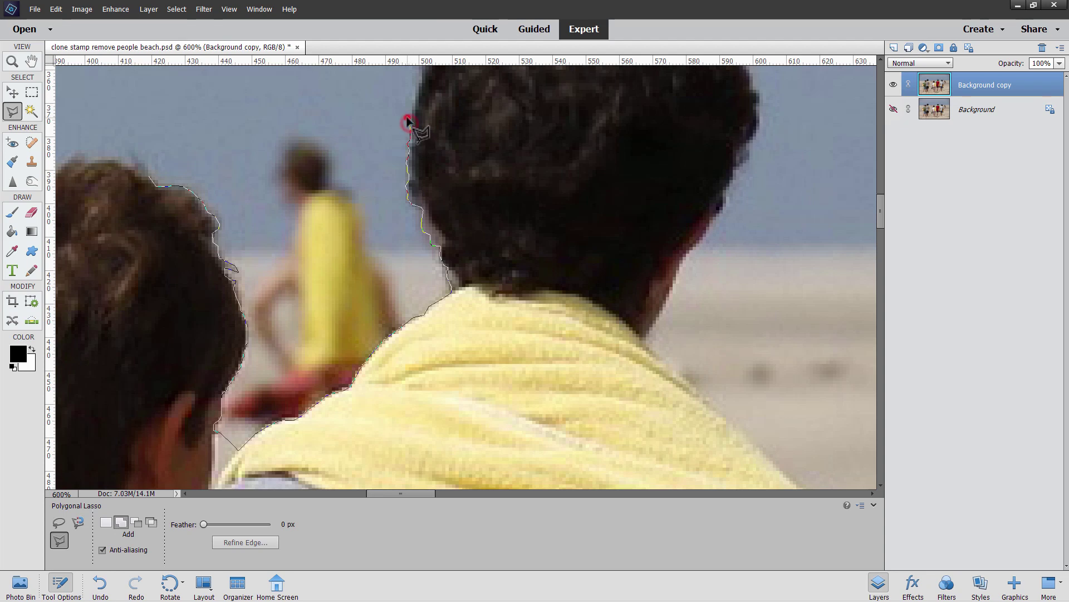
click(408, 117)
click(413, 104)
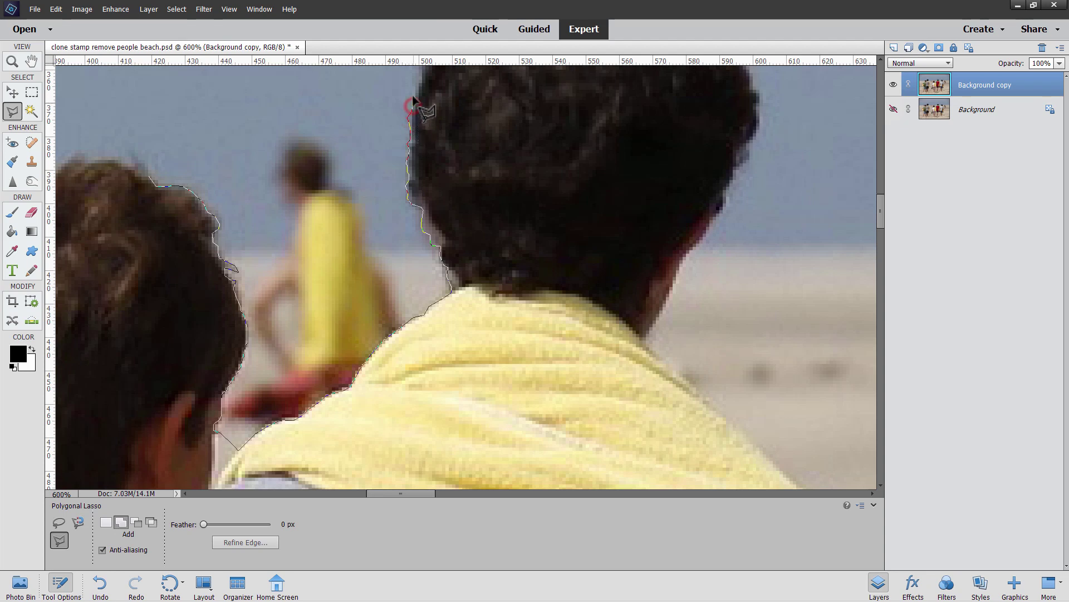
click(416, 87)
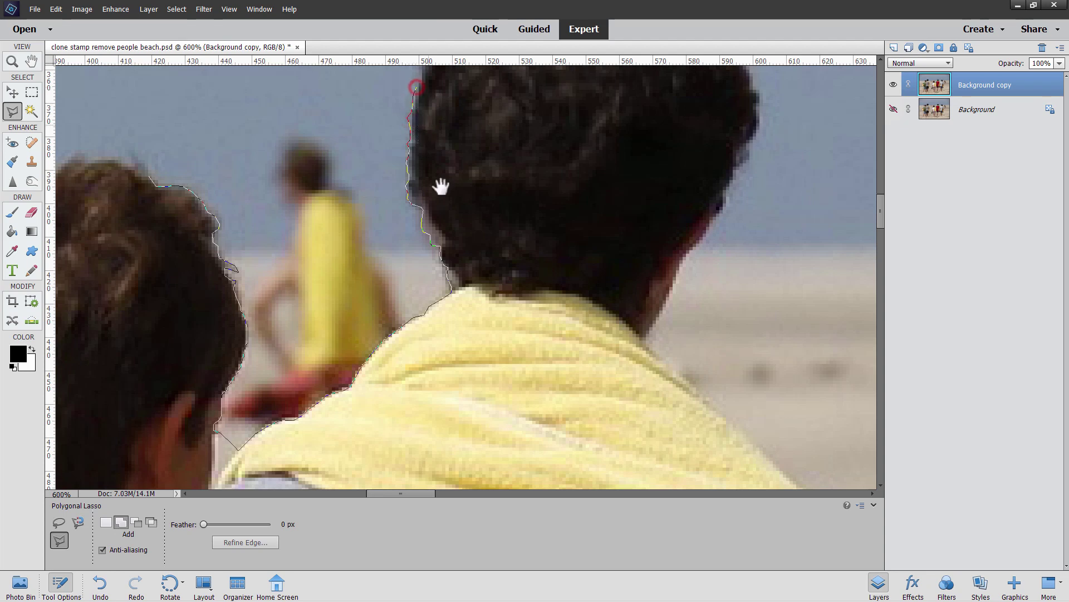
Step: Carry the lasso outline to the hair tuft on the second boy's head and close it through the sky at the first boy's hair
drag(446, 157, 446, 370)
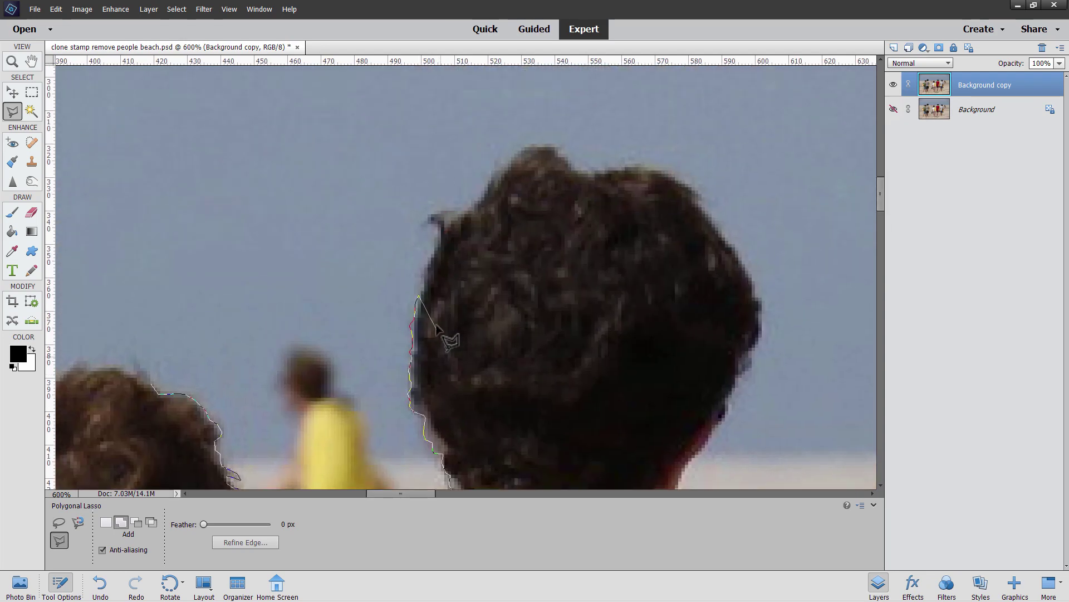
click(423, 283)
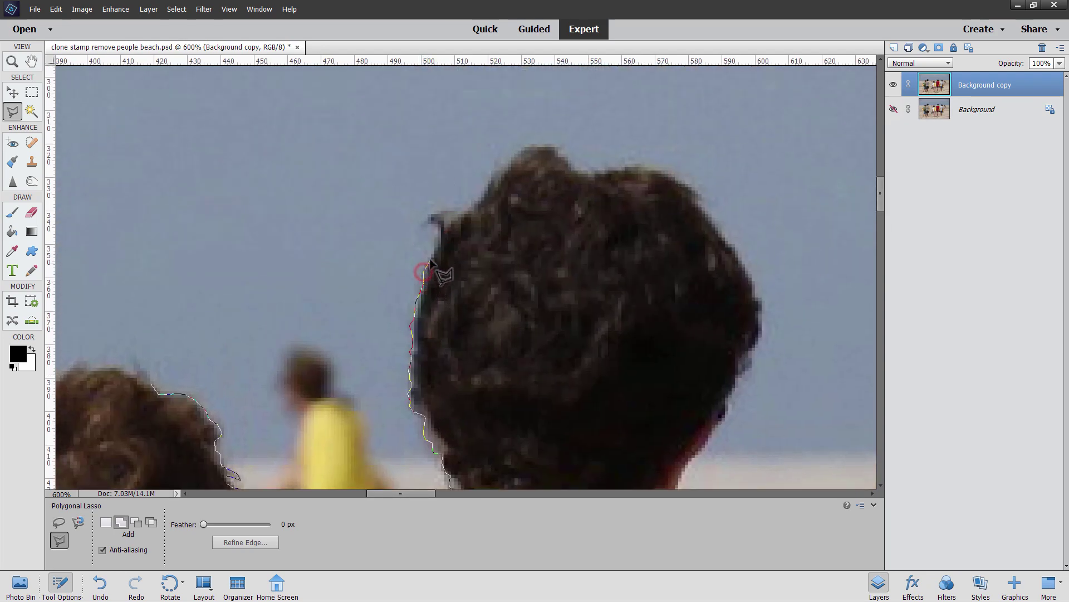
click(434, 248)
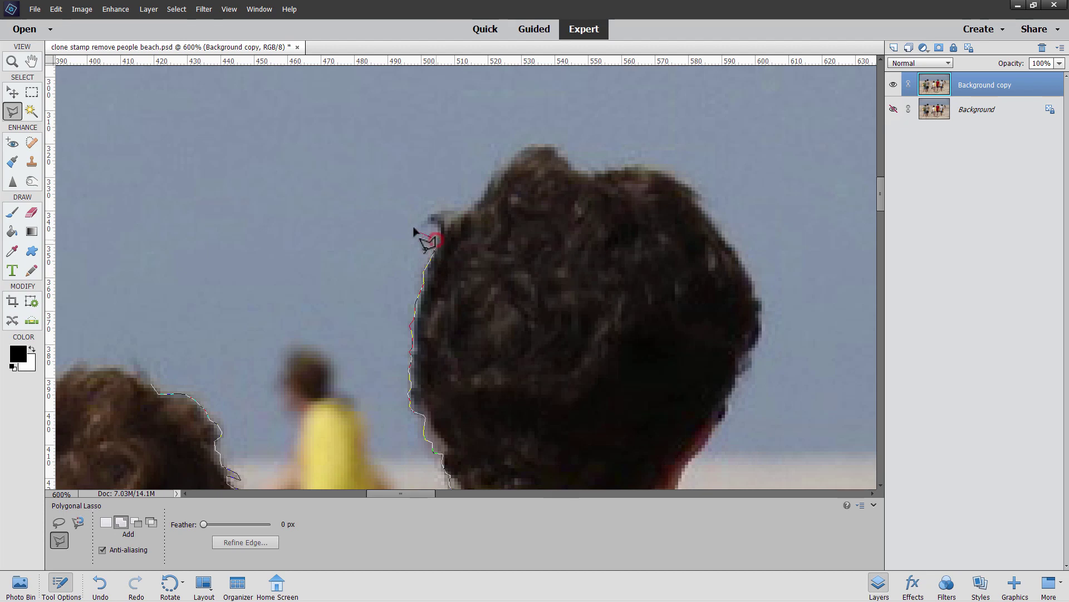
click(405, 202)
click(210, 163)
click(132, 244)
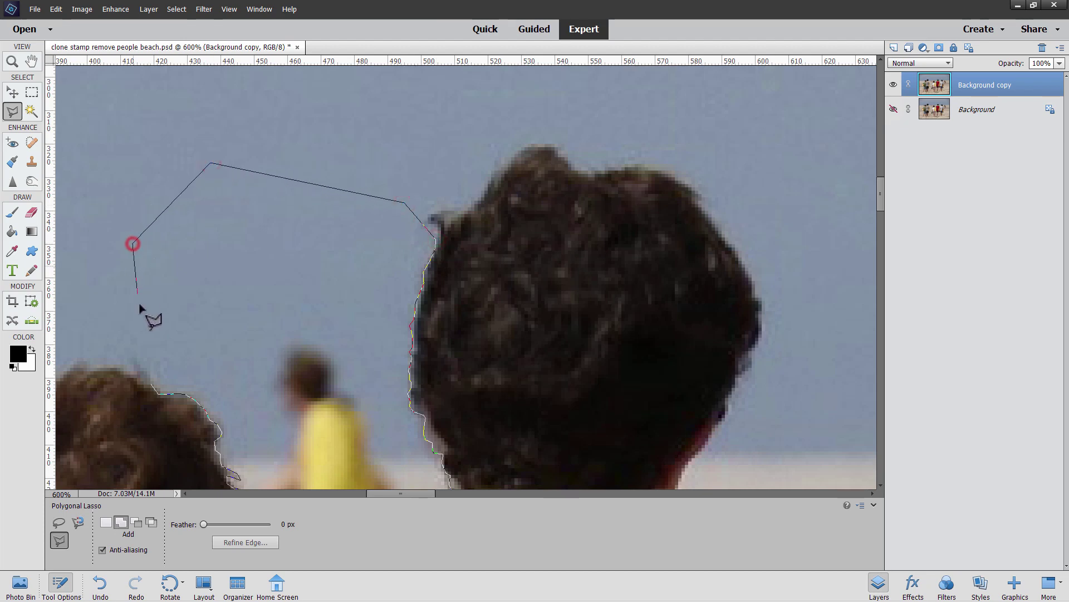
click(142, 325)
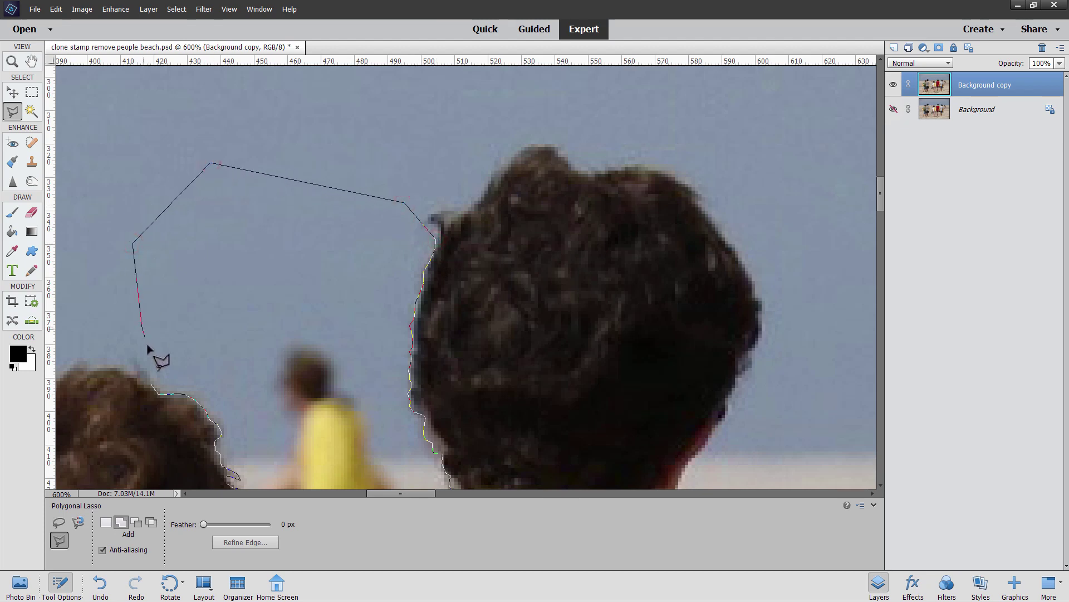
click(152, 386)
Step: Clone the horizon and sand over the seated person in yellow with a 30 px Clone Stamp inside the selection, and deselect
drag(391, 367, 443, 238)
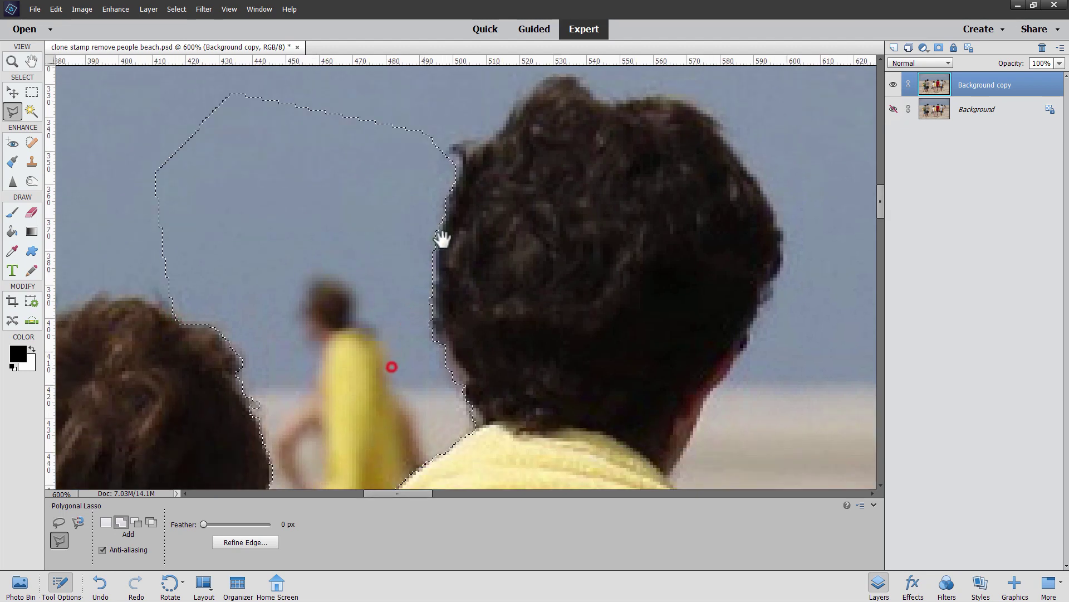
click(12, 61)
key(alt)
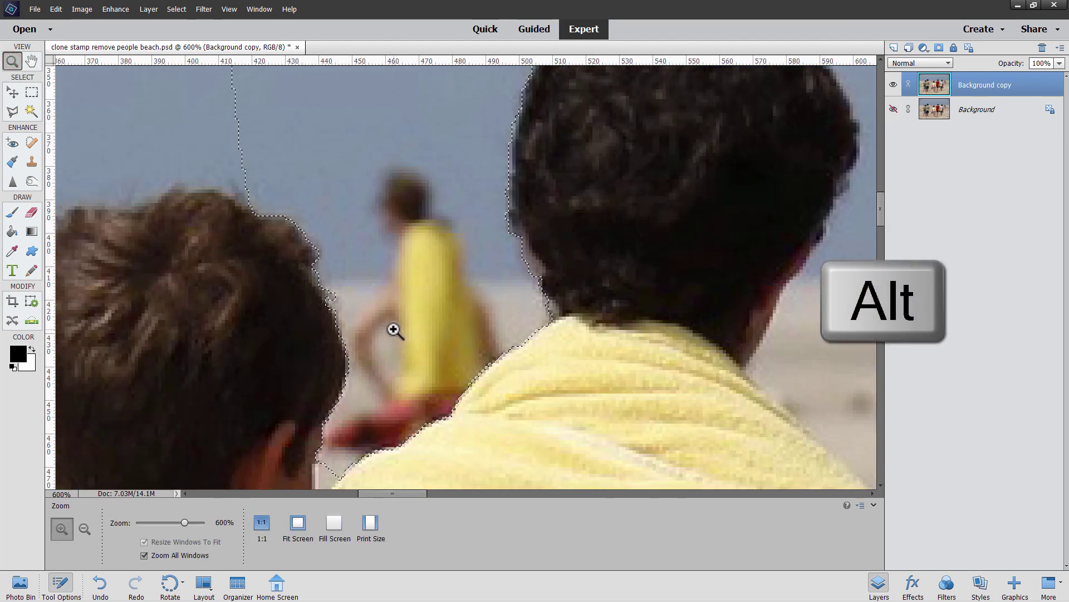
alt+click(408, 318)
alt+click(406, 315)
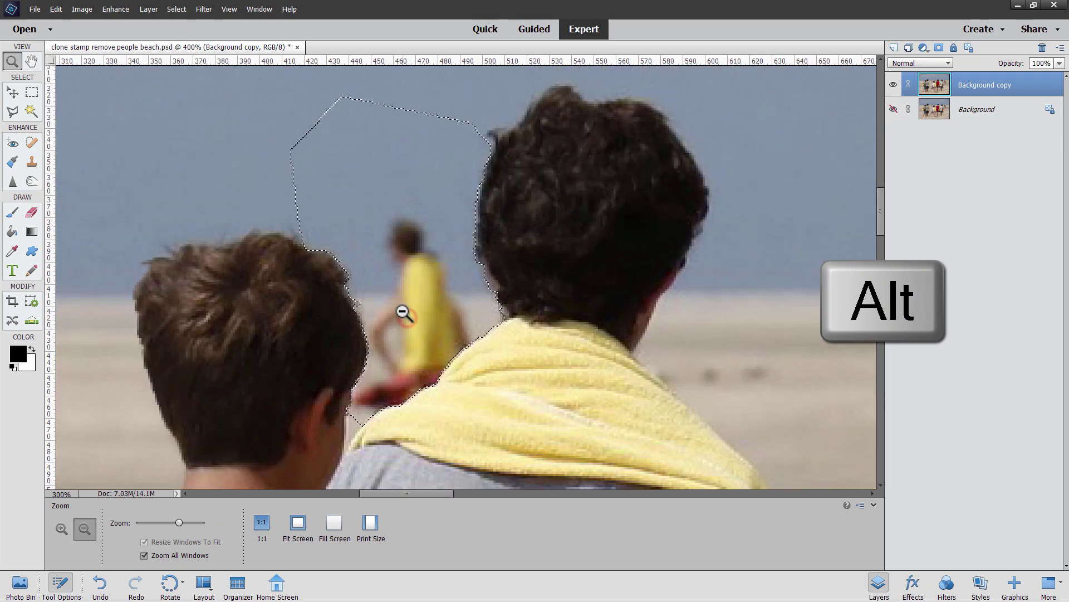
alt+click(397, 307)
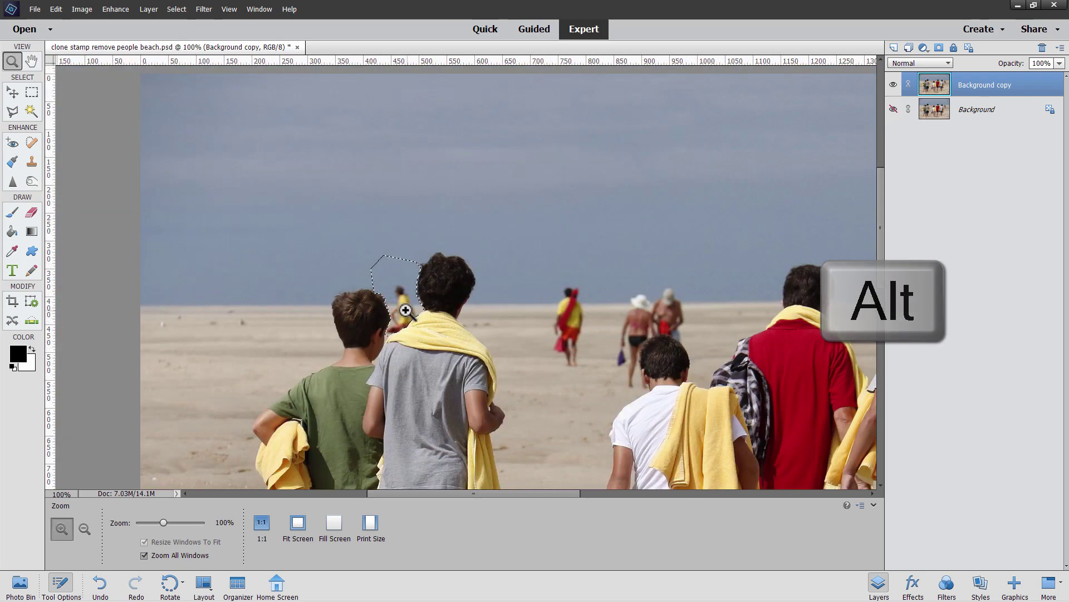
click(401, 309)
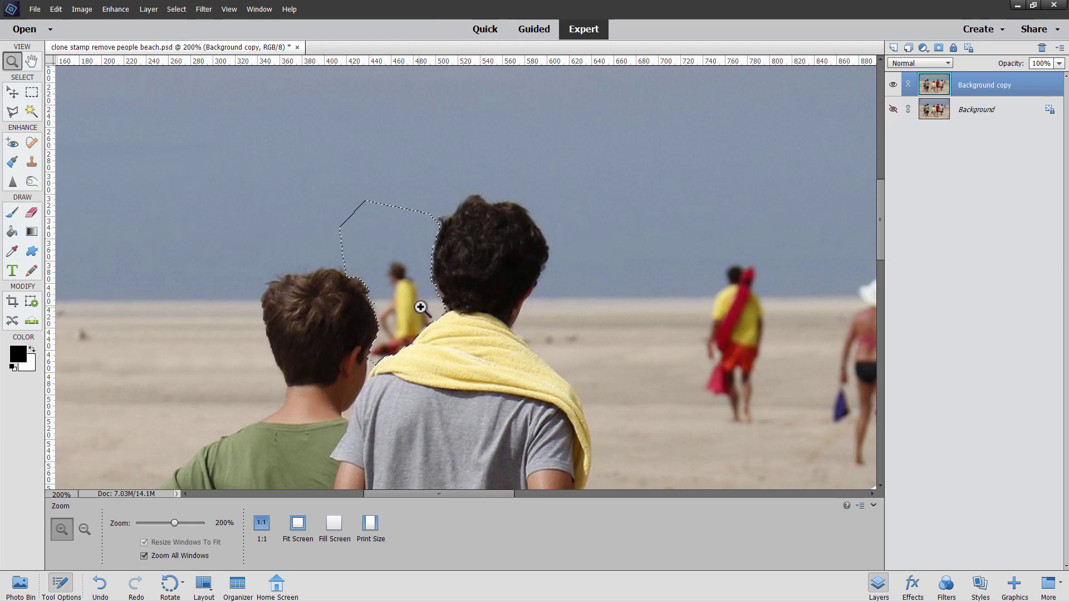
click(32, 162)
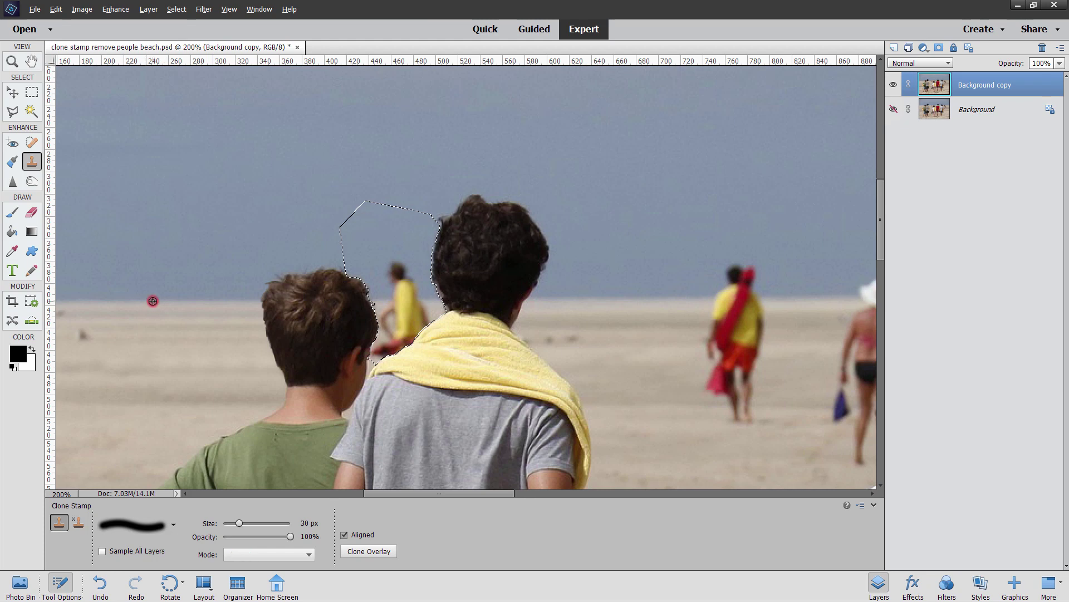
alt+click(152, 301)
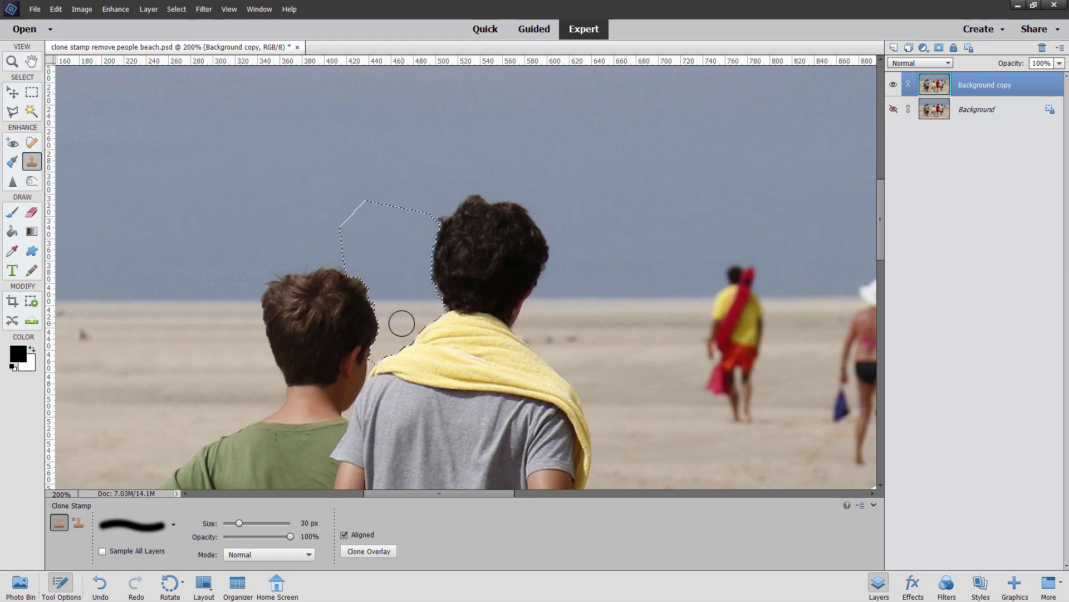
key(ctrl+d)
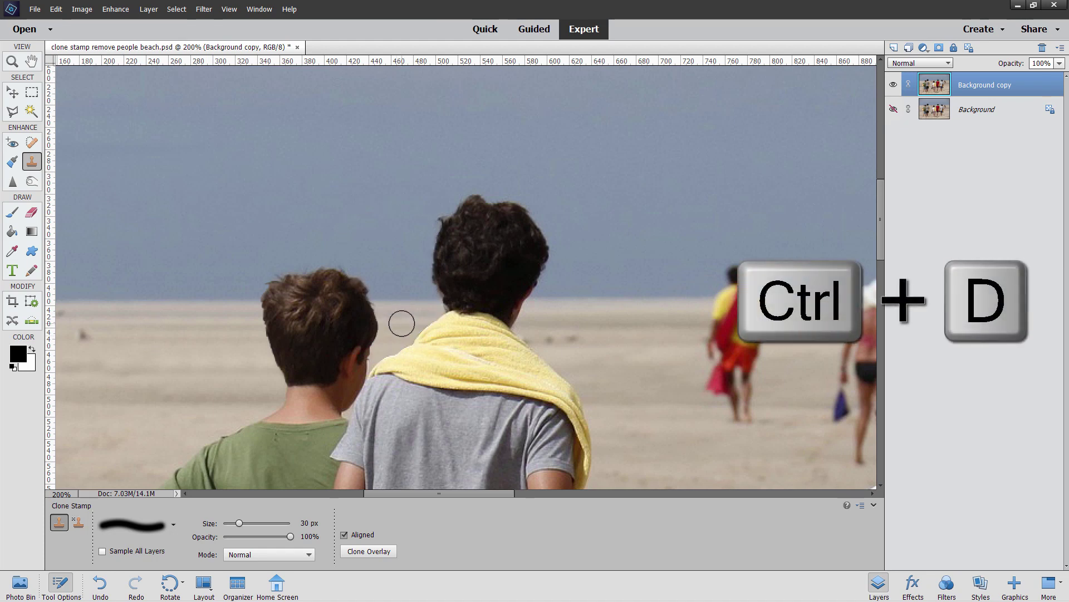
Step: Clone the nearby horizon and sand over the walking person in the yellow shirt and red shorts
key(space)
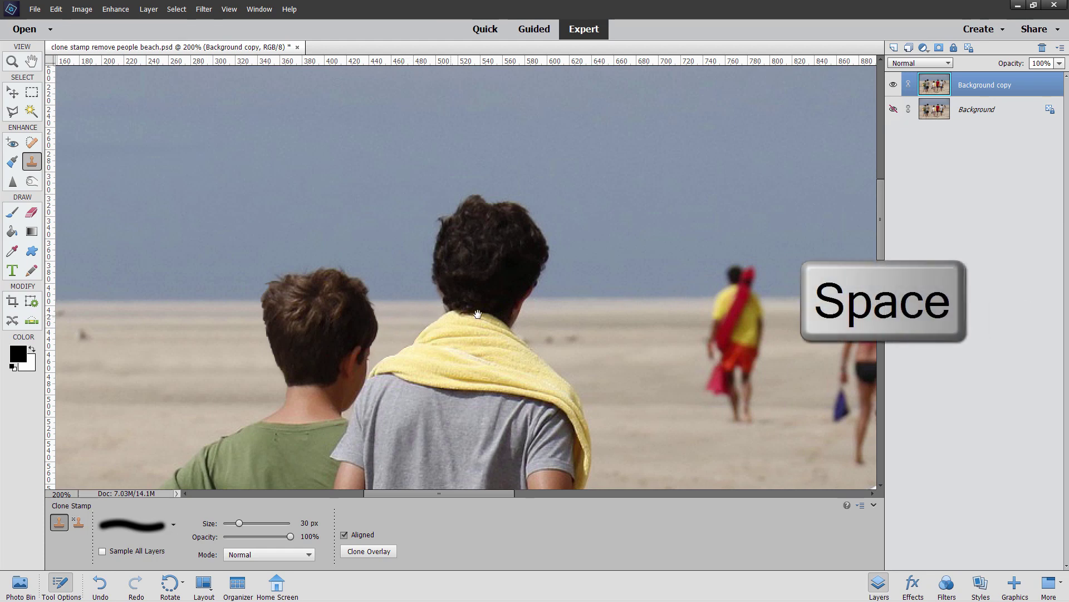
drag(563, 309, 472, 313)
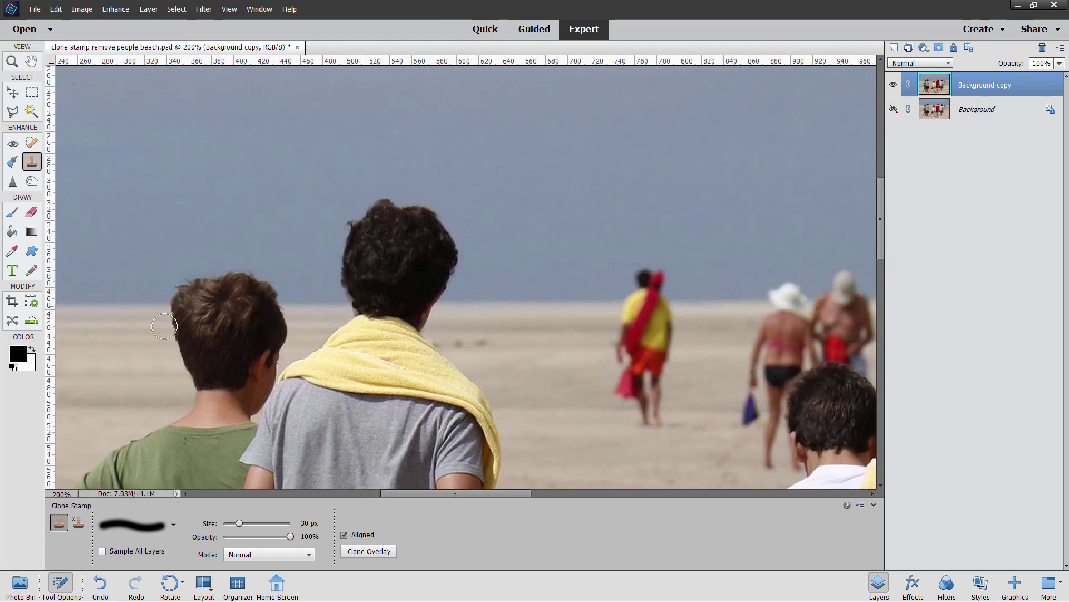
click(196, 293)
key(ctrl+z)
drag(597, 268, 329, 236)
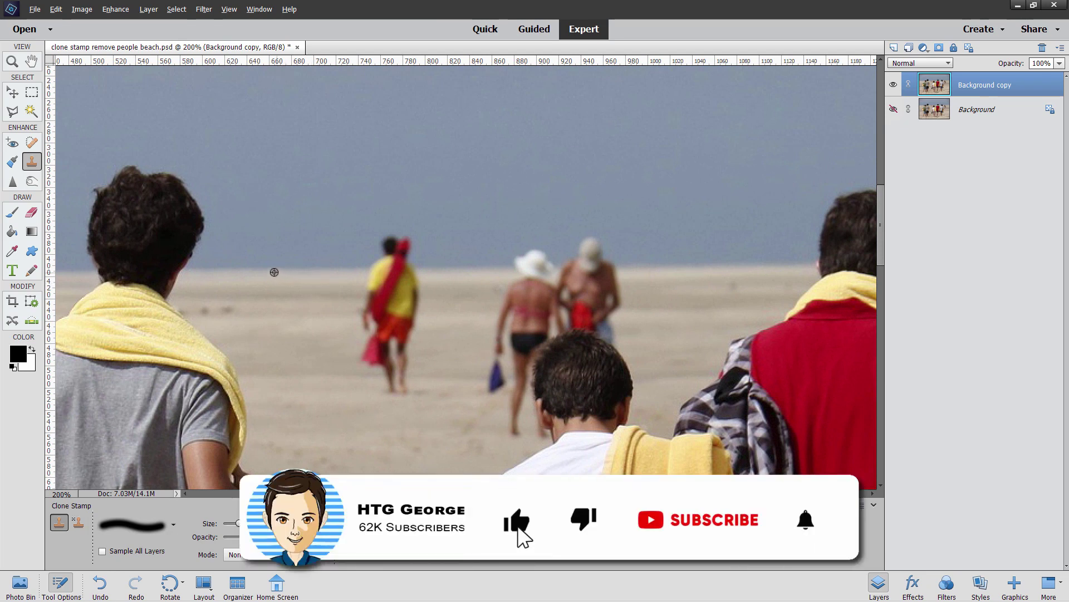
alt+click(270, 269)
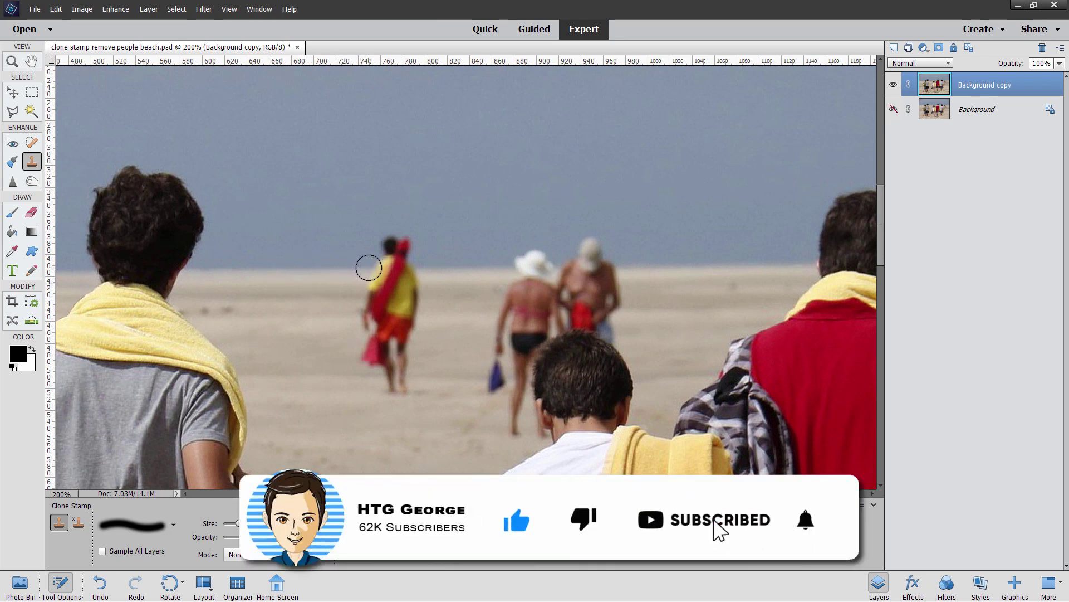
mouse_move(369, 267)
mouse_down()
mouse_move(419, 264)
mouse_move(377, 255)
mouse_move(403, 242)
mouse_move(413, 278)
mouse_move(376, 284)
mouse_move(430, 291)
mouse_move(365, 302)
mouse_move(421, 309)
mouse_move(356, 320)
mouse_move(444, 322)
mouse_move(375, 335)
mouse_move(365, 339)
mouse_move(420, 341)
mouse_move(356, 354)
mouse_move(403, 361)
mouse_move(372, 374)
mouse_move(406, 389)
mouse_up()
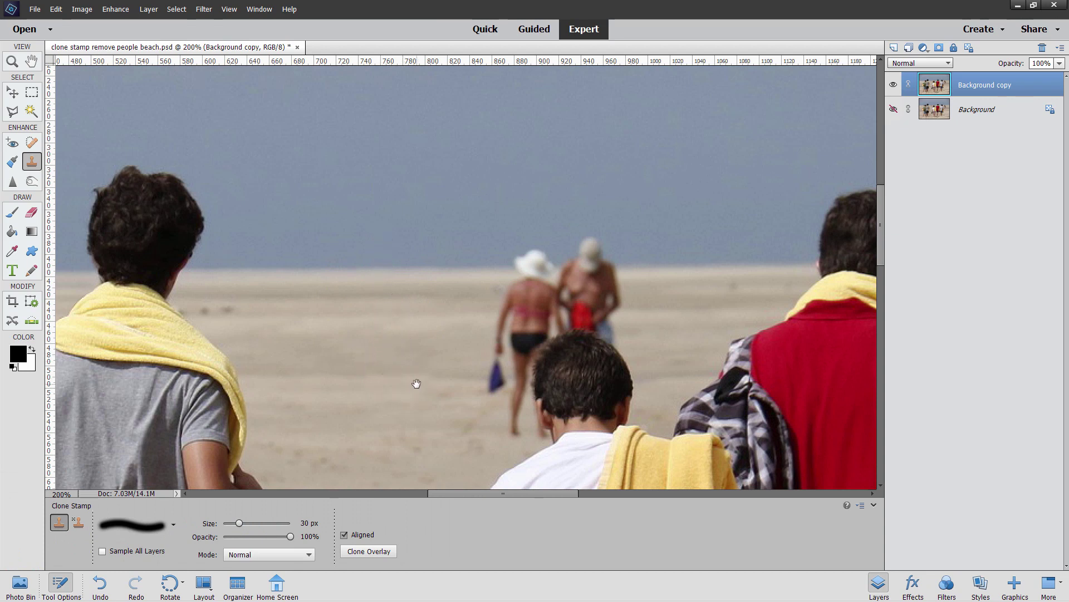
Step: Try cloning over the couple beside the white-shirted boy's head without a selection, and undo it
drag(417, 383, 277, 374)
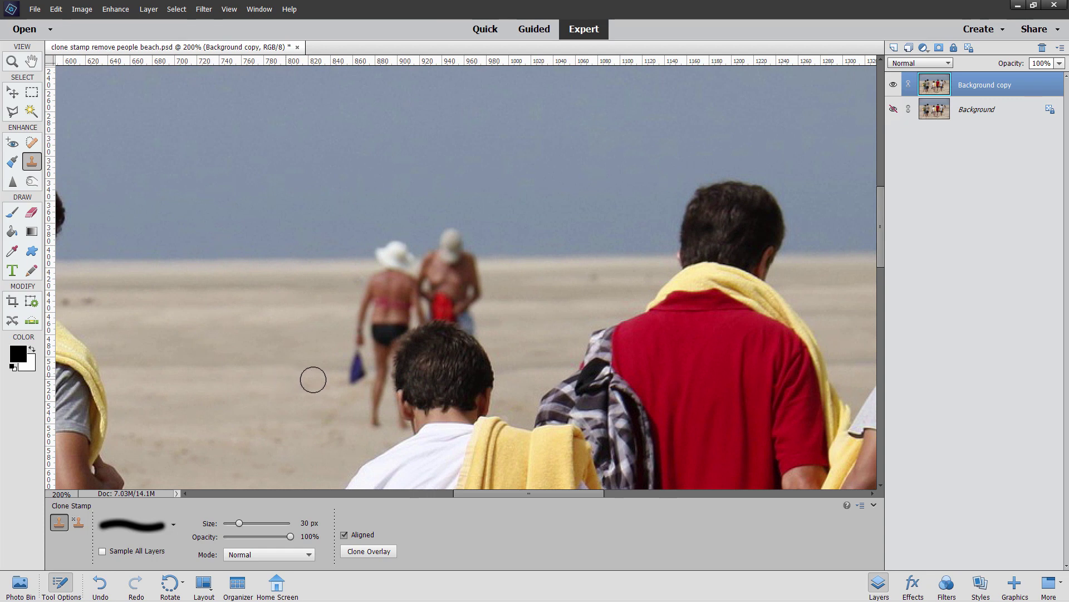
mouse_move(468, 334)
mouse_down()
mouse_move(437, 322)
mouse_move(397, 349)
mouse_up()
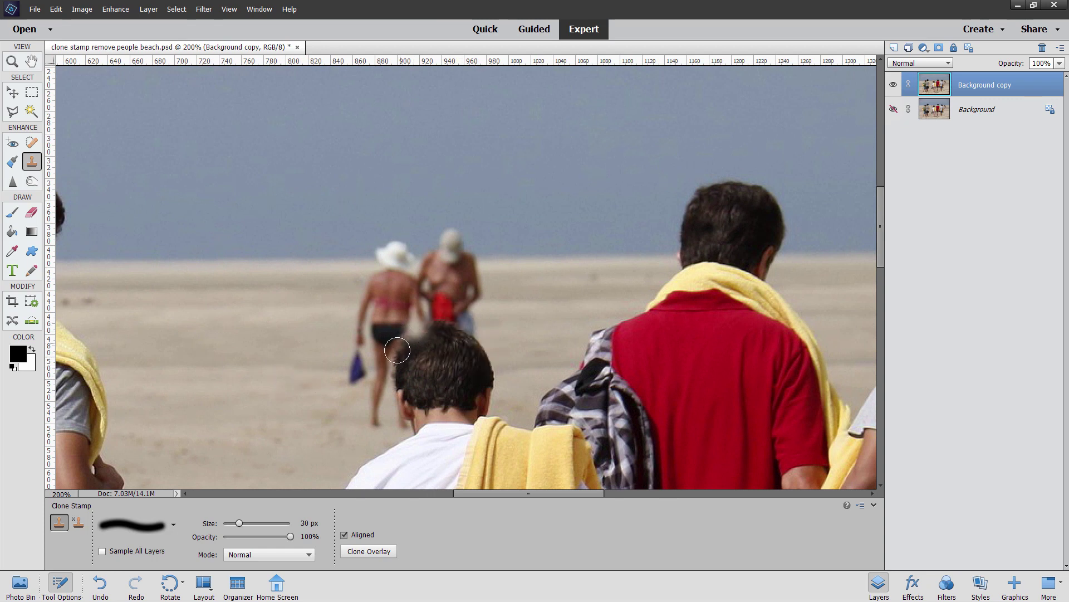
key(ctrl+z)
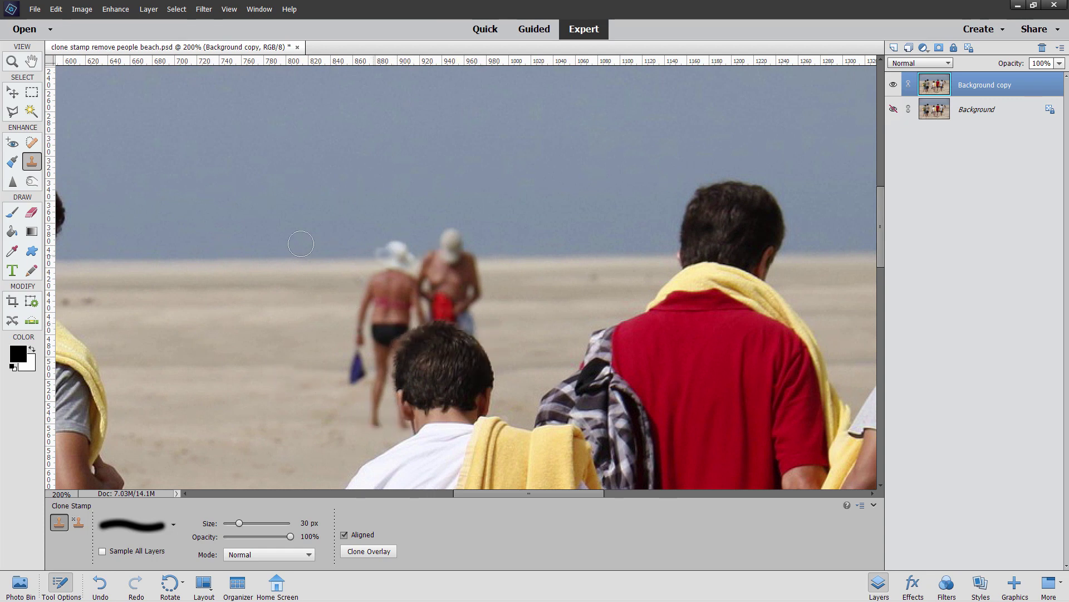
Step: Start a Polygonal Lasso outline on the white-shirted boy's hair, tracing from the right side of his head up to the crown
click(14, 112)
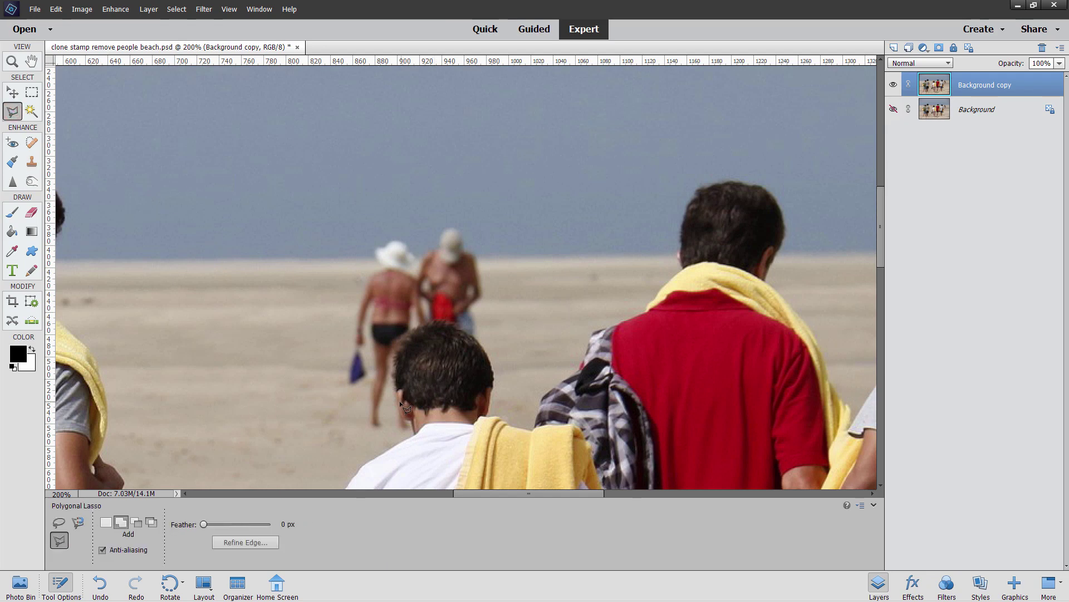
click(12, 61)
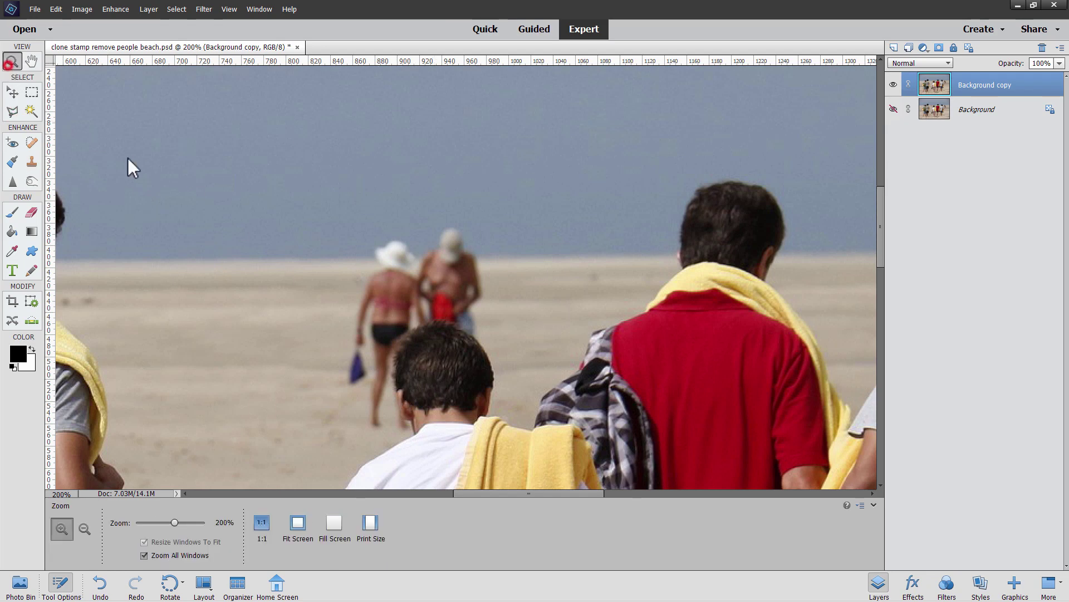
click(429, 402)
click(424, 401)
click(417, 401)
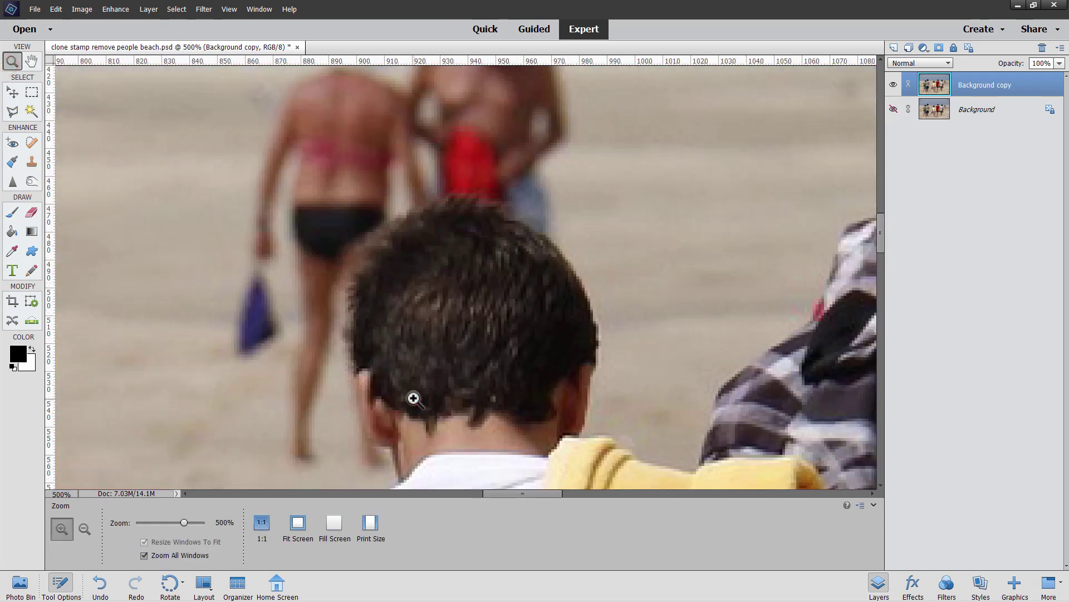
click(12, 111)
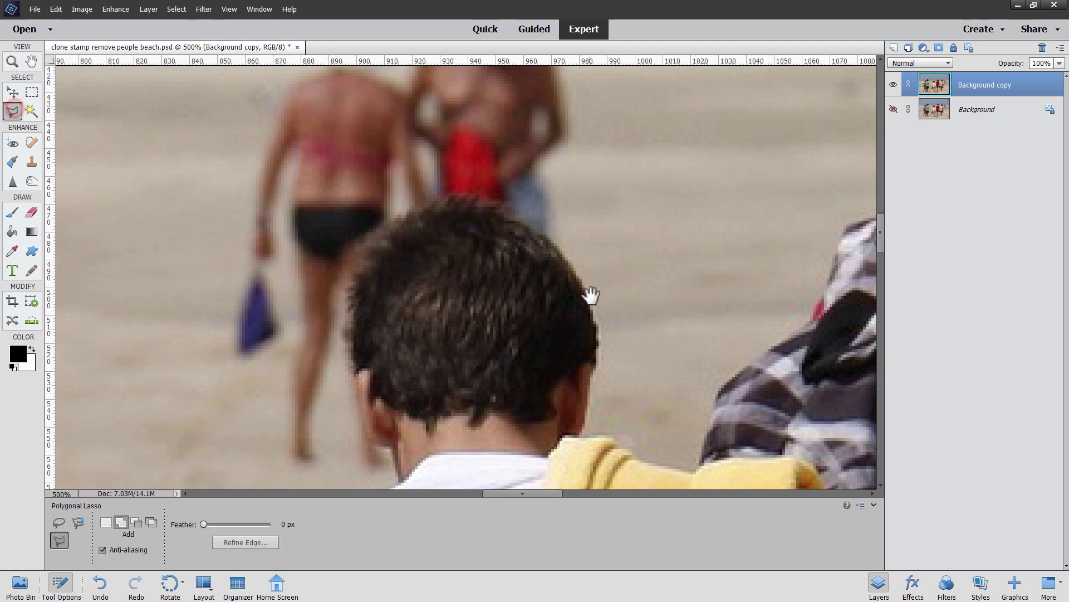
click(586, 293)
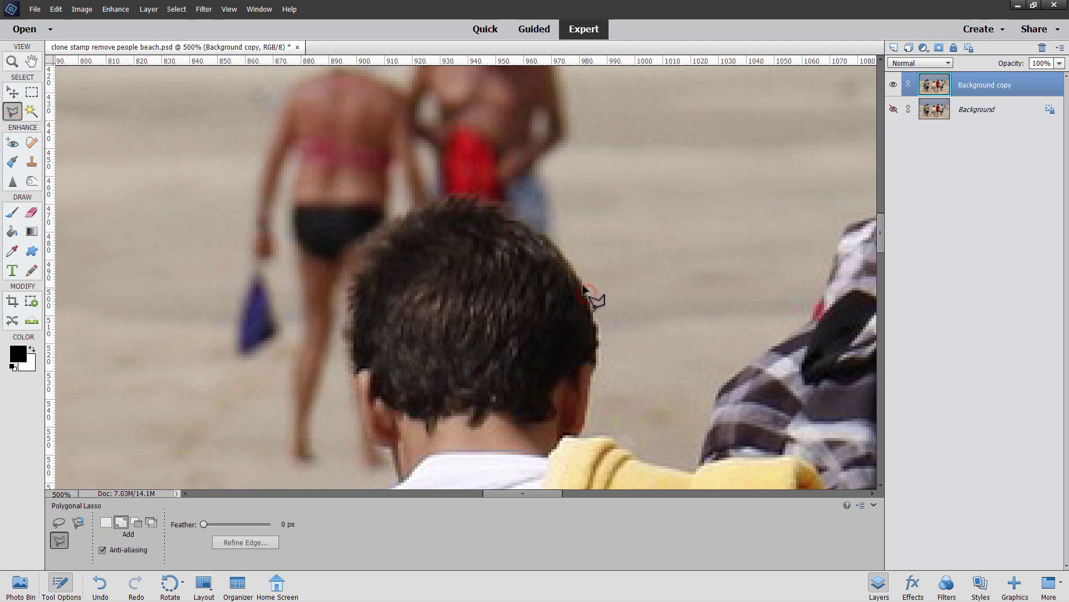
click(562, 254)
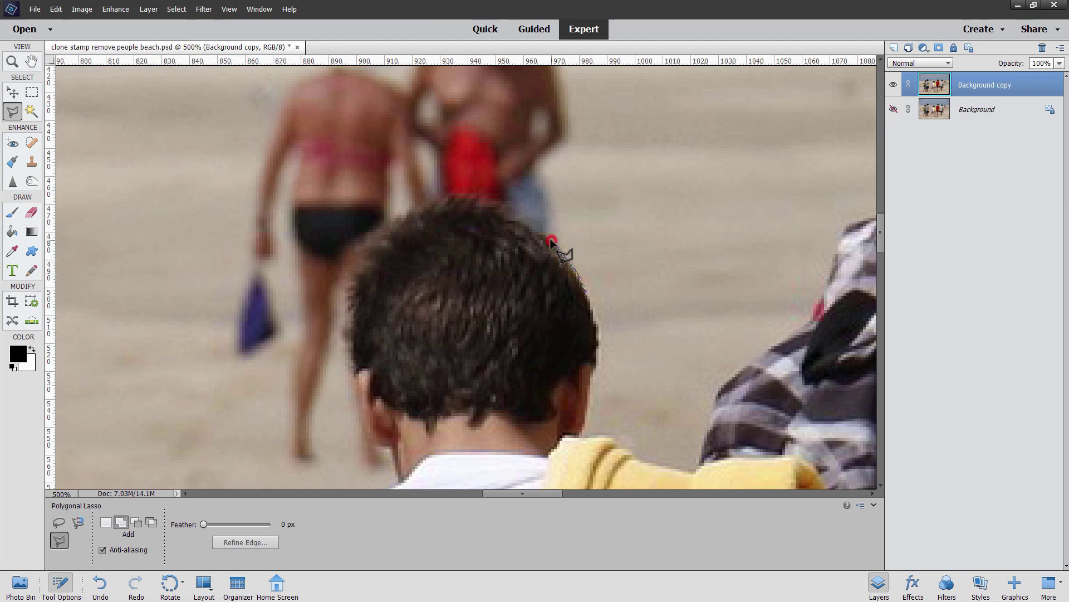
click(547, 236)
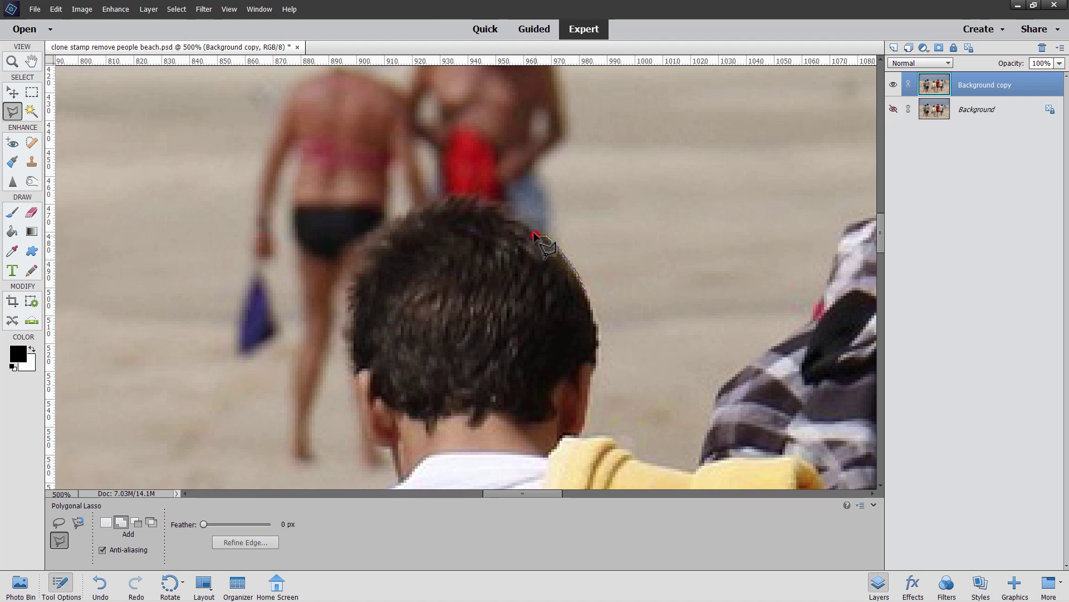
click(519, 221)
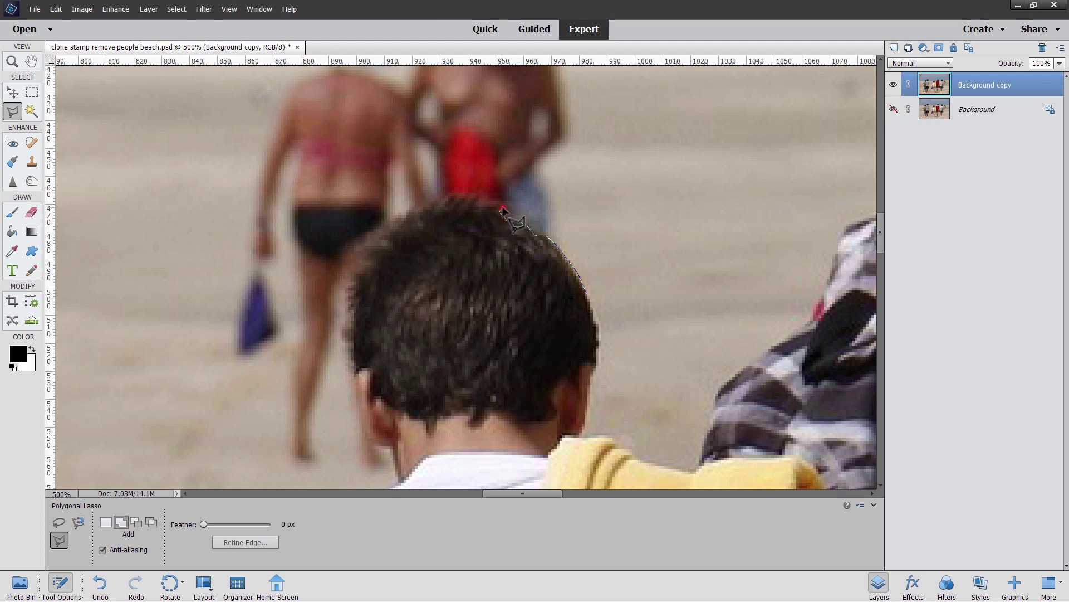
click(472, 203)
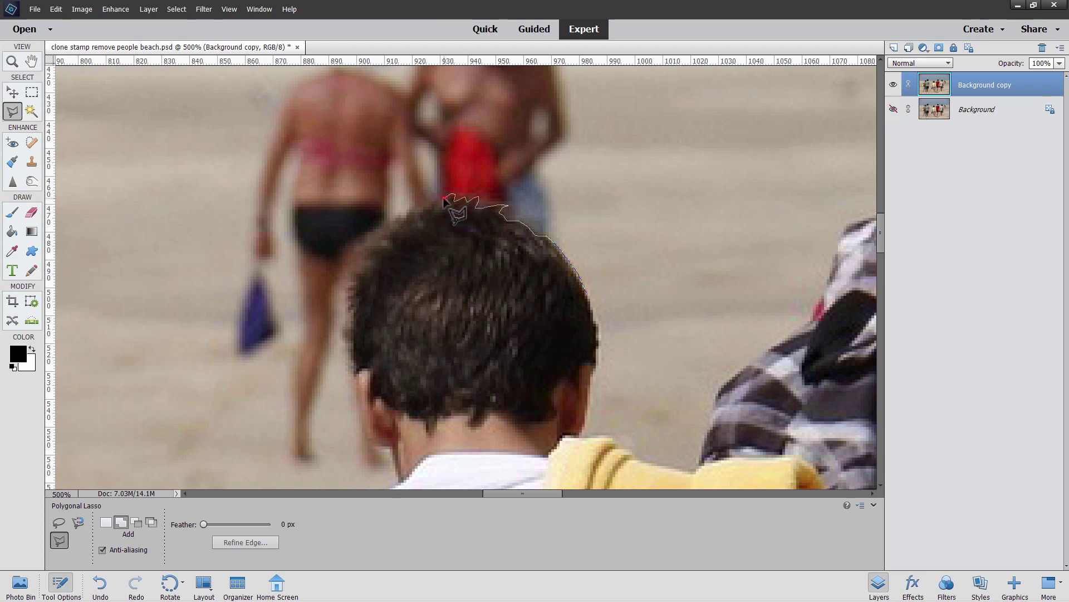
Step: Carry the lasso outline over the hair tufts down the left side of the crown and close it straight across the head
click(444, 198)
click(432, 202)
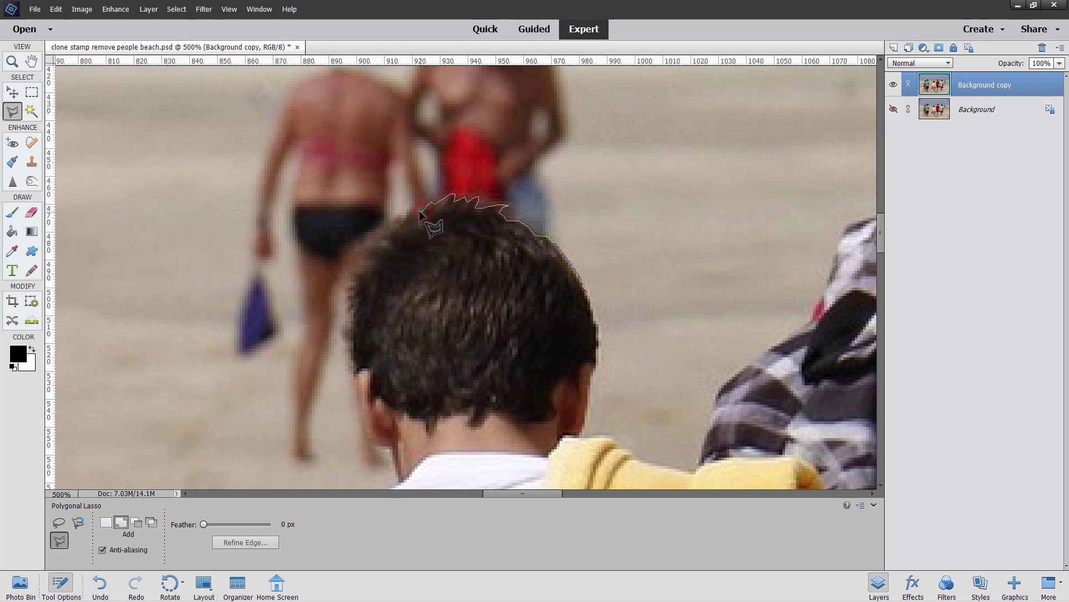
click(414, 208)
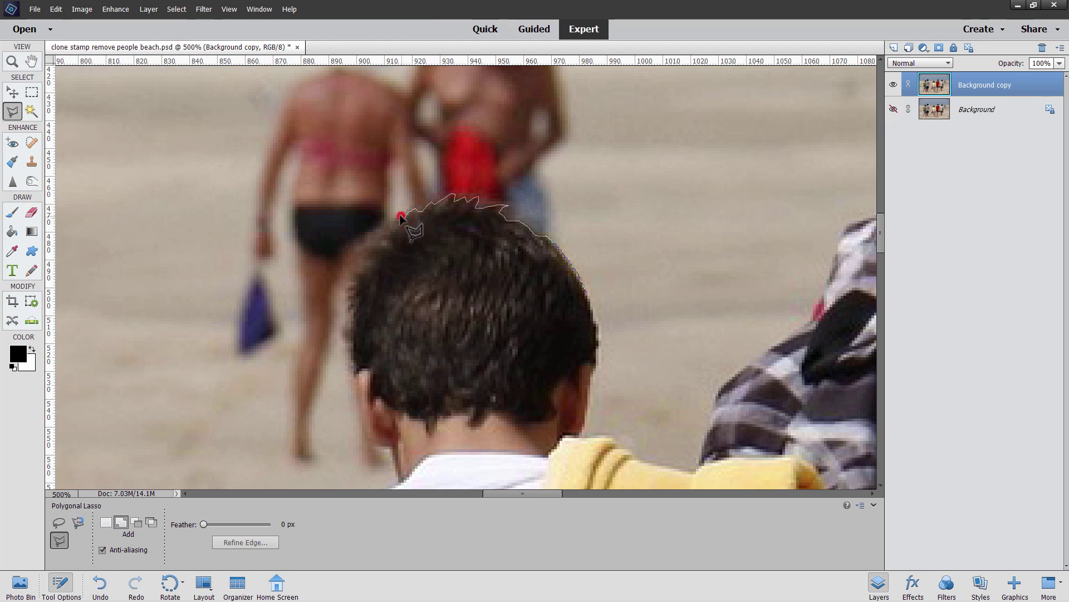
click(397, 218)
click(395, 223)
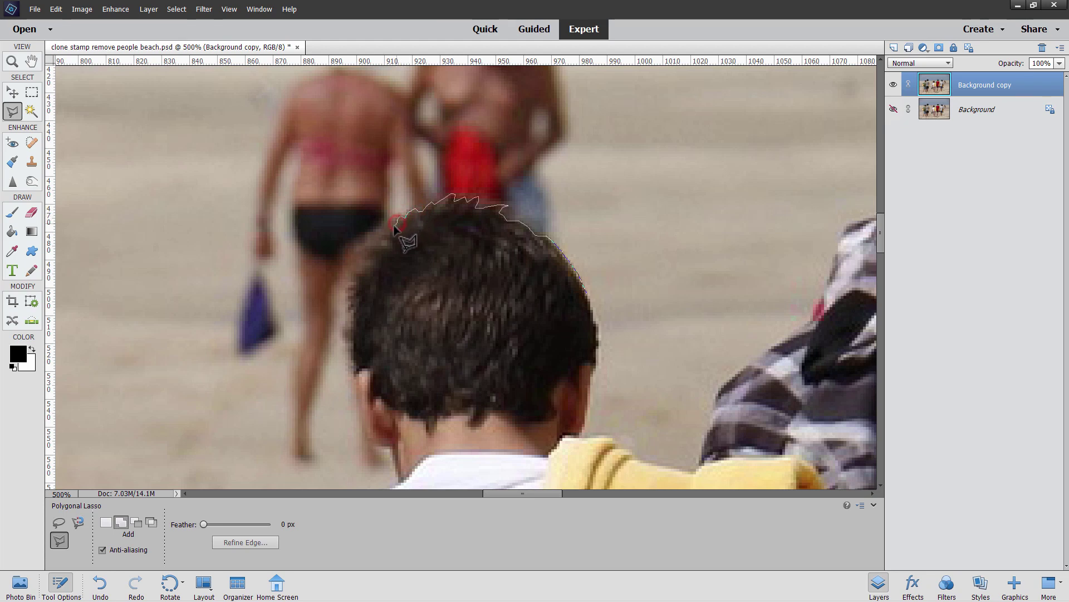
click(371, 243)
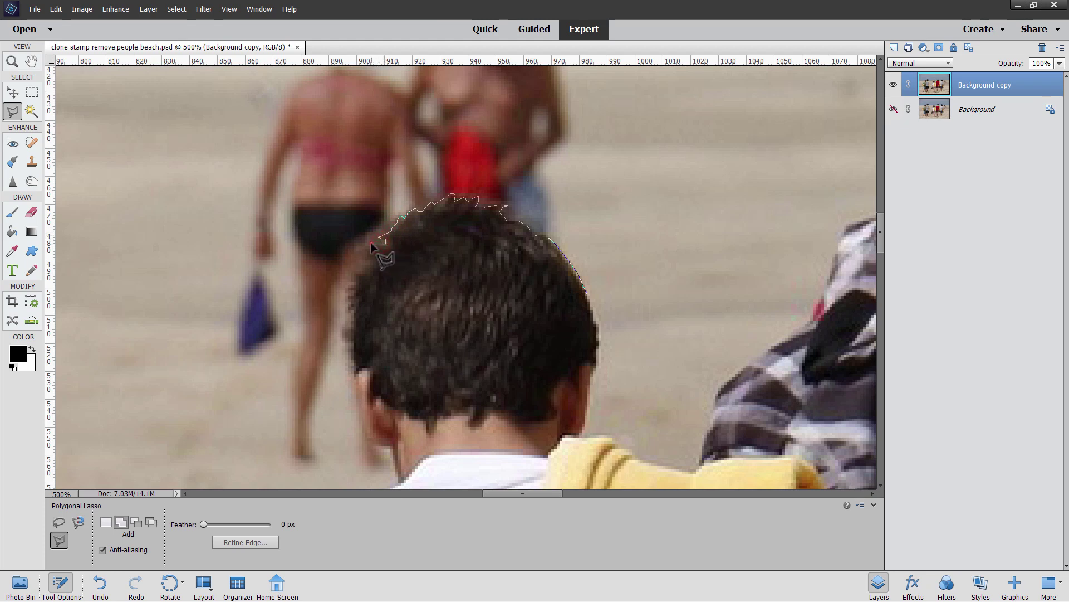
click(367, 243)
click(355, 281)
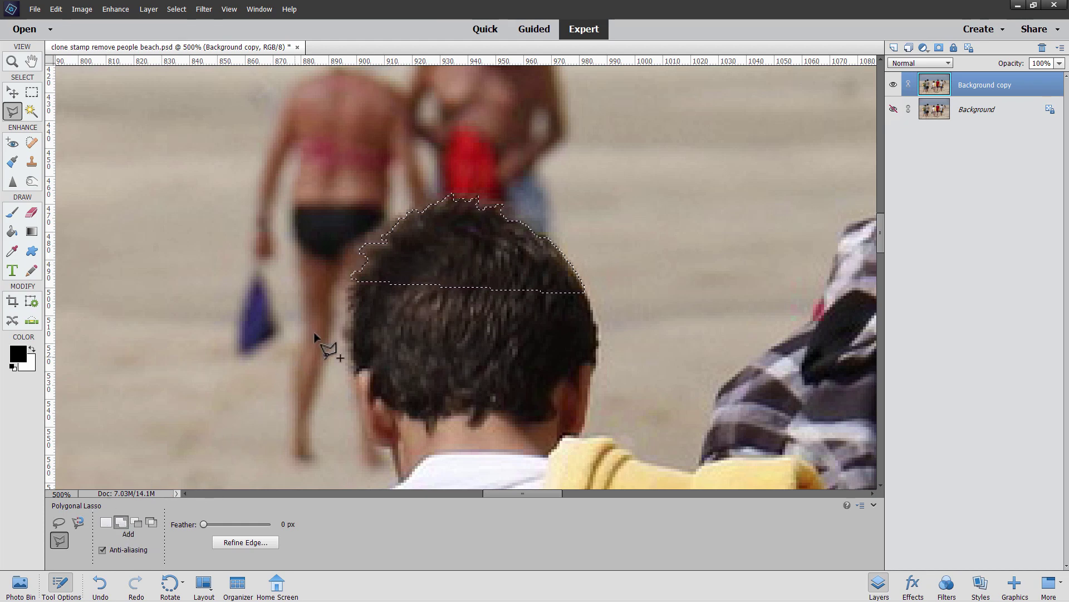
Step: Add a second lasso outline in Add mode, tracing down the left side of the hair and around the ear to the shirt collar
click(352, 281)
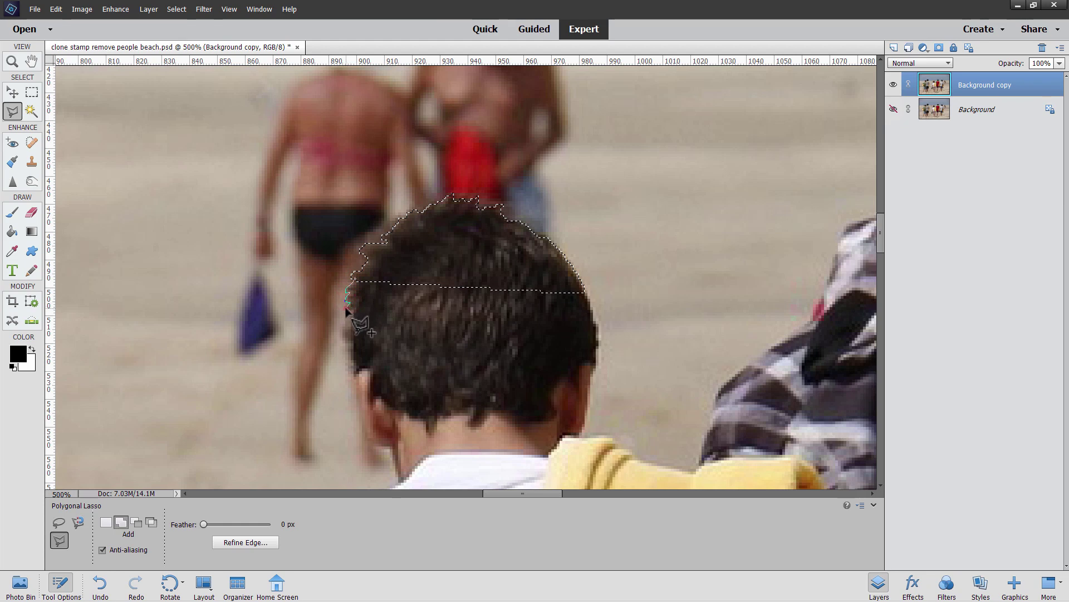
click(345, 314)
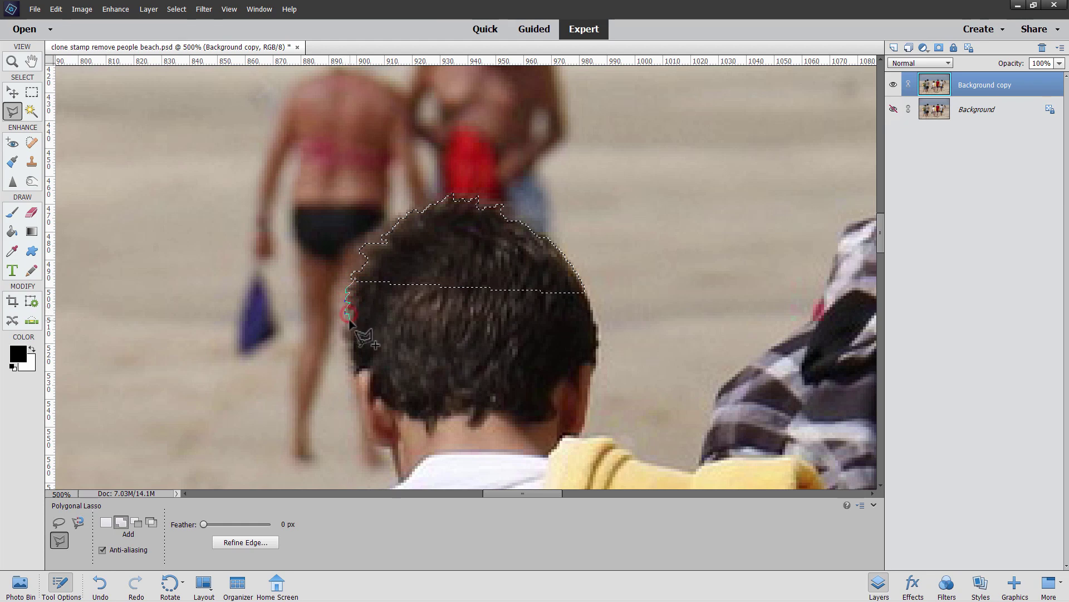
click(346, 323)
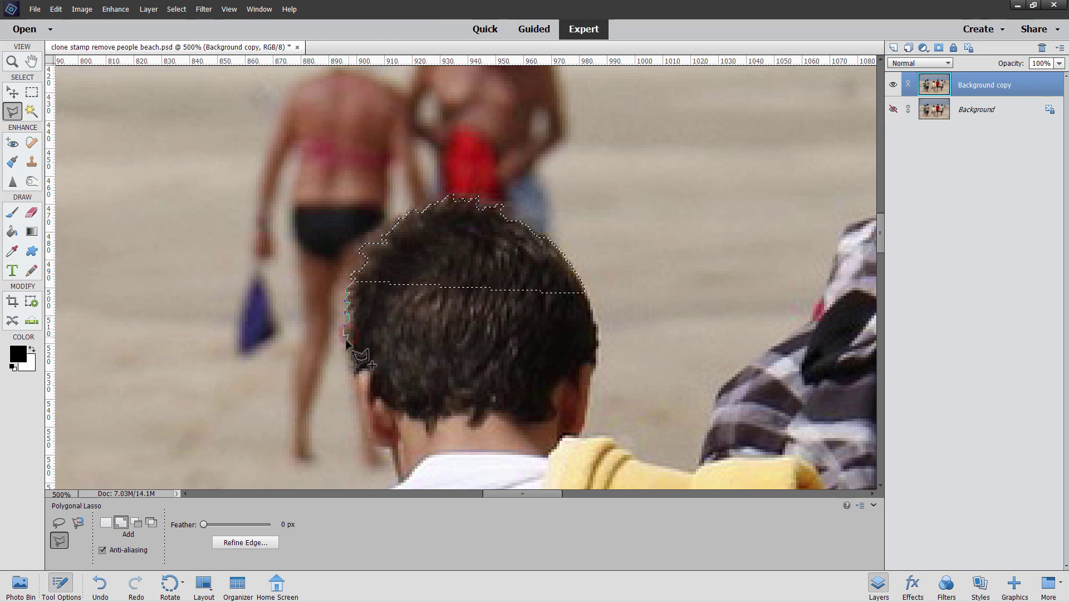
click(348, 343)
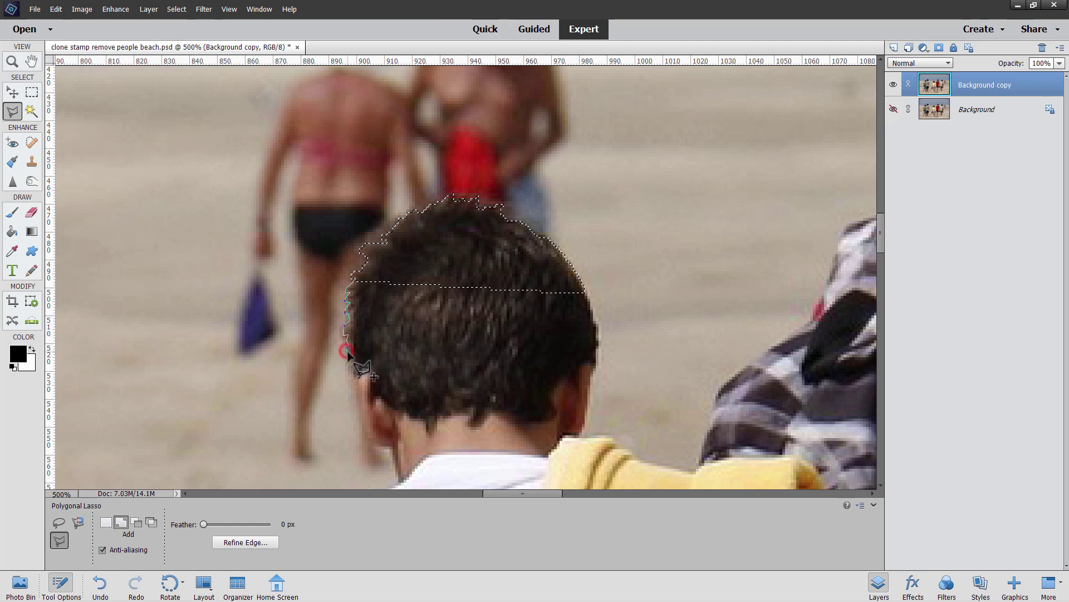
click(351, 359)
click(355, 388)
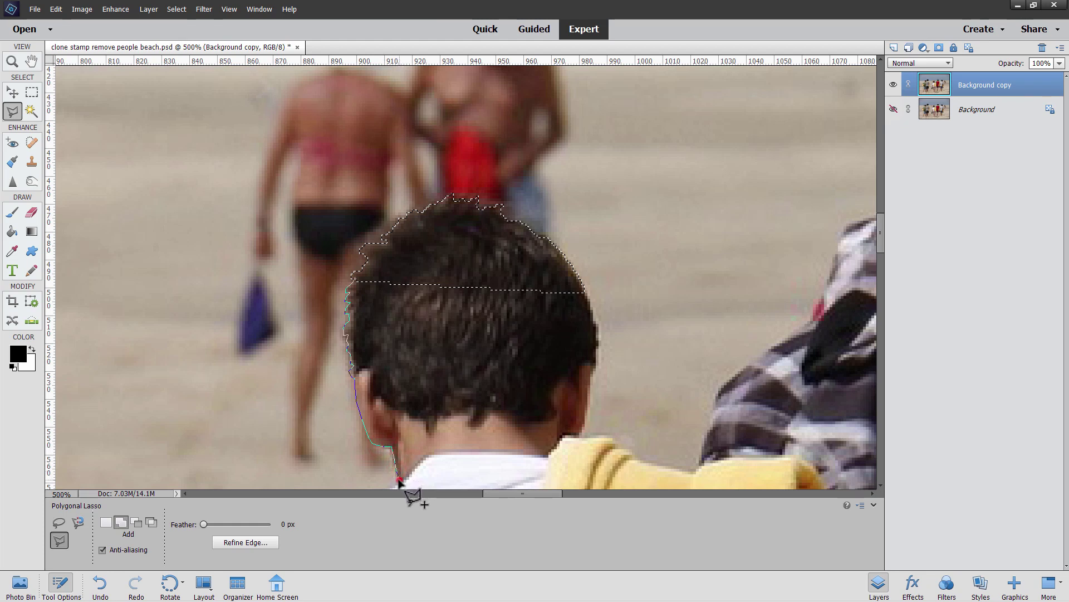
Step: Continue the lasso outline from the neck along the left shoulder edge of the white shirt
drag(399, 484, 406, 369)
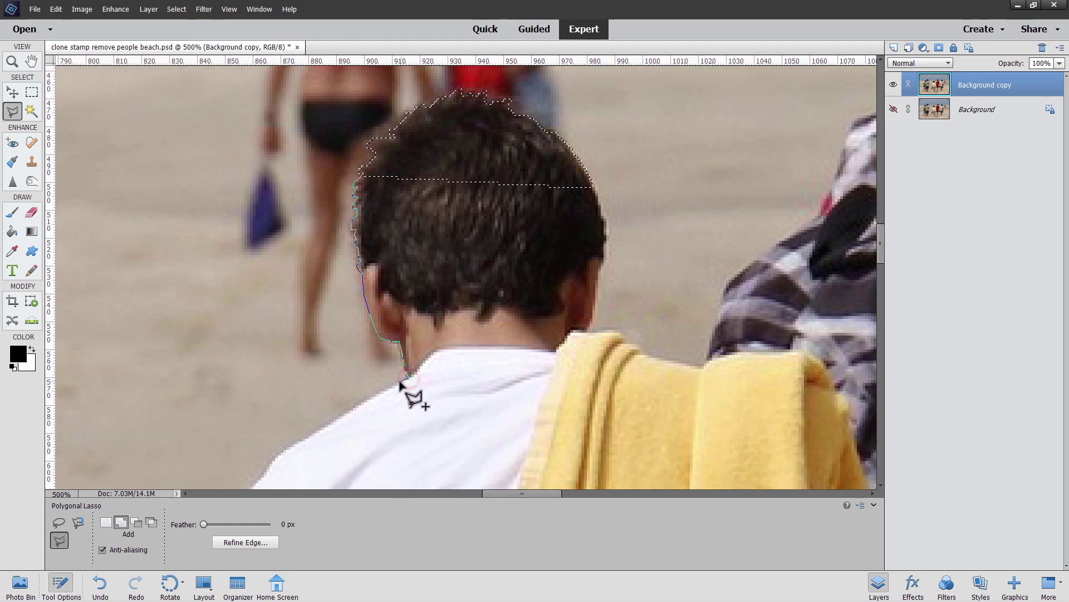
click(382, 391)
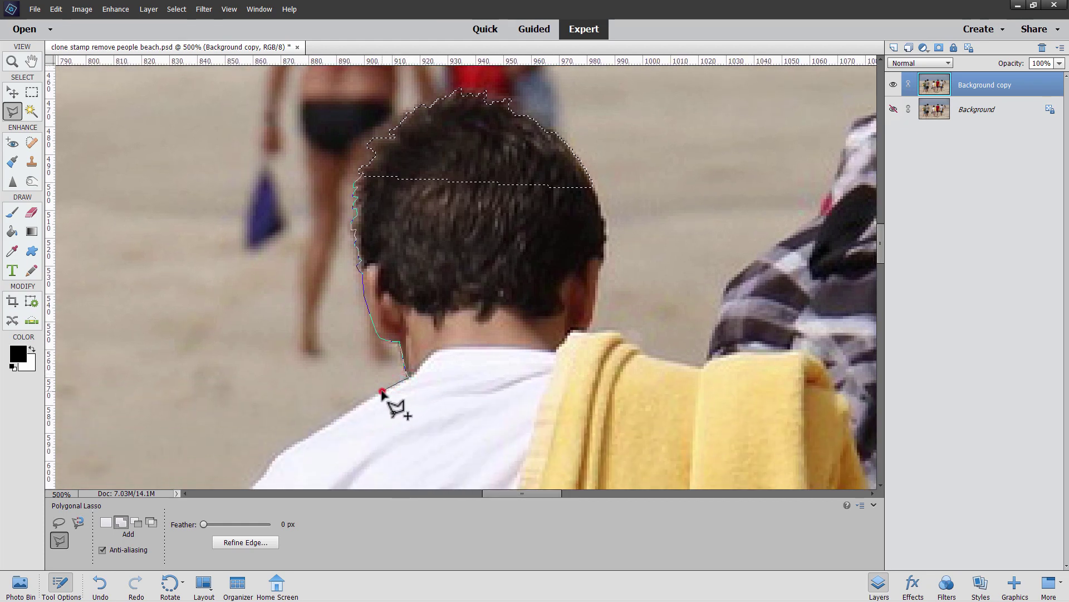
click(350, 410)
click(330, 423)
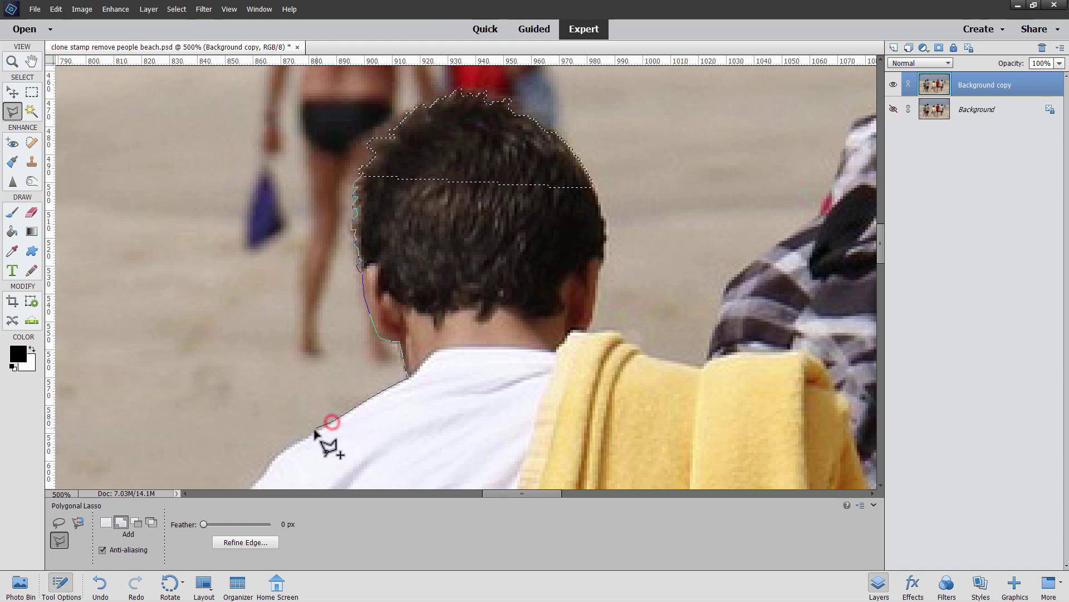
click(313, 432)
click(290, 444)
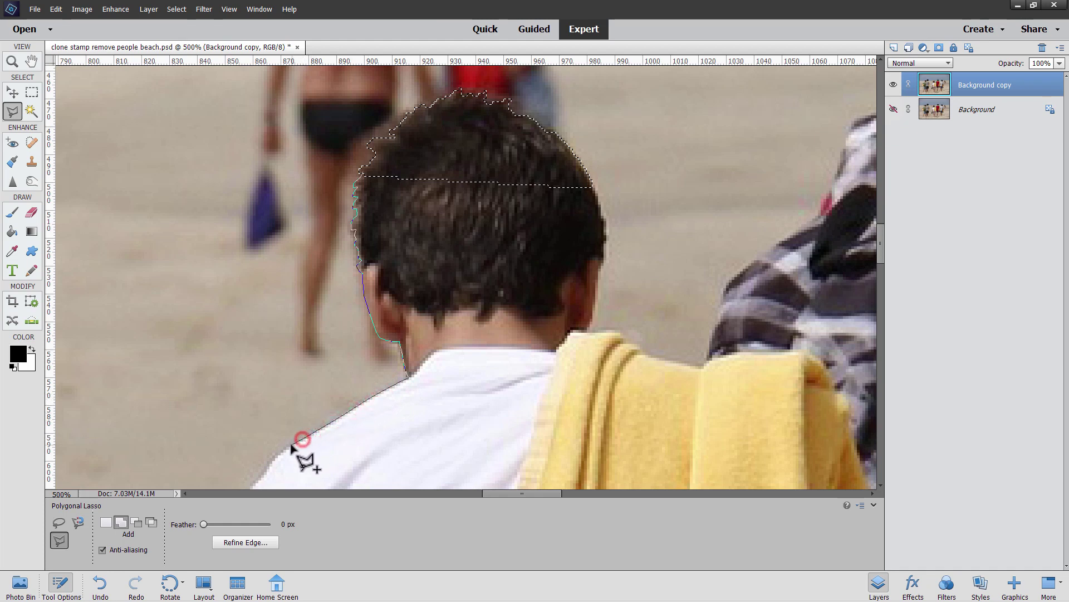
Step: Close the outline through the shirt and yellow towel, around the head's right side and across the hair, merging it with the first selection
click(436, 466)
click(604, 416)
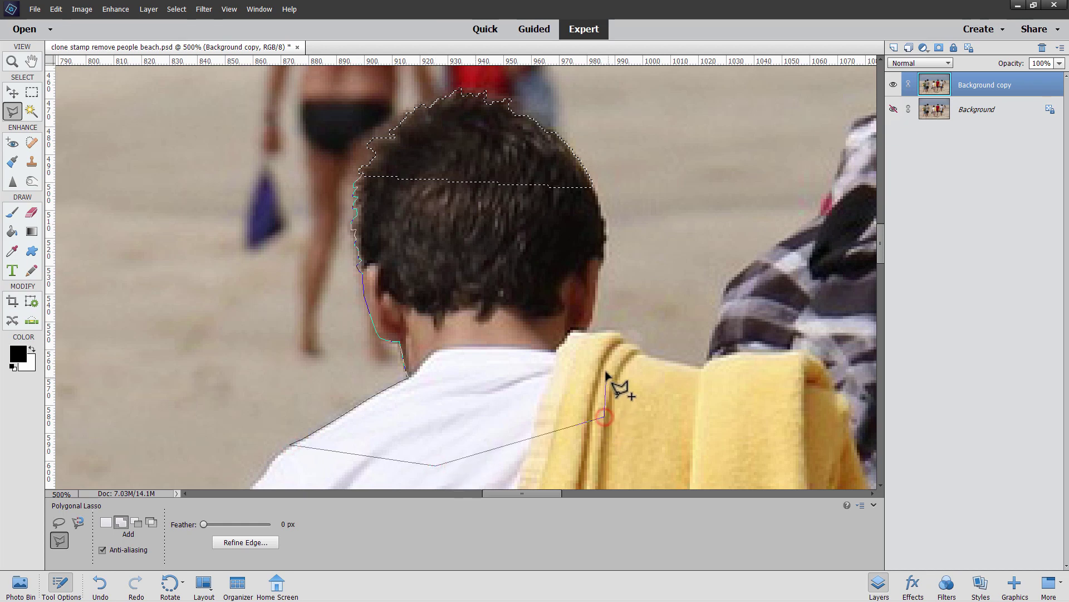
click(616, 363)
click(627, 266)
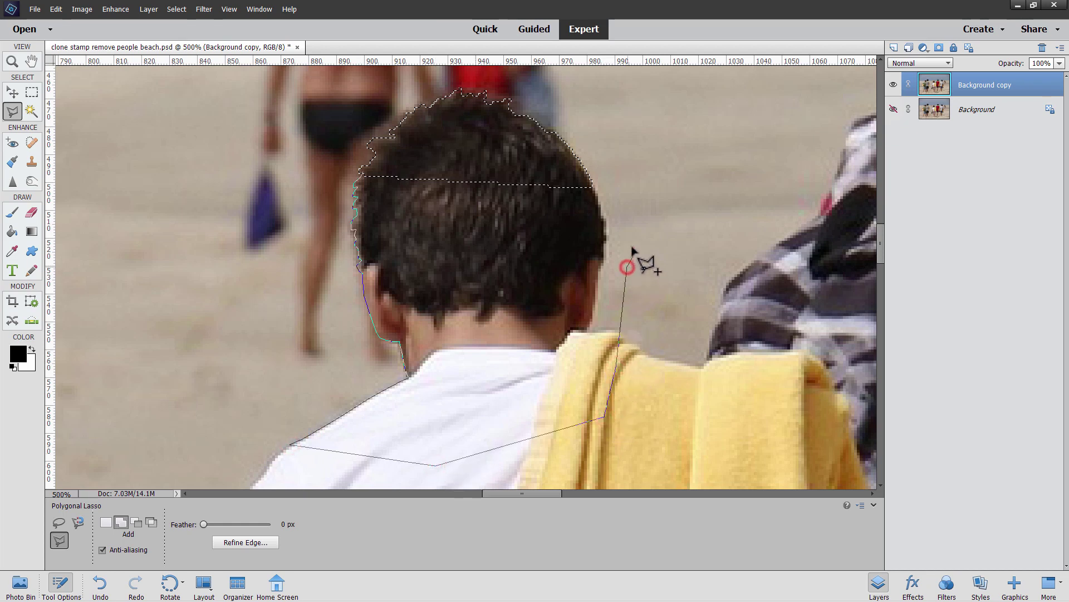
click(616, 218)
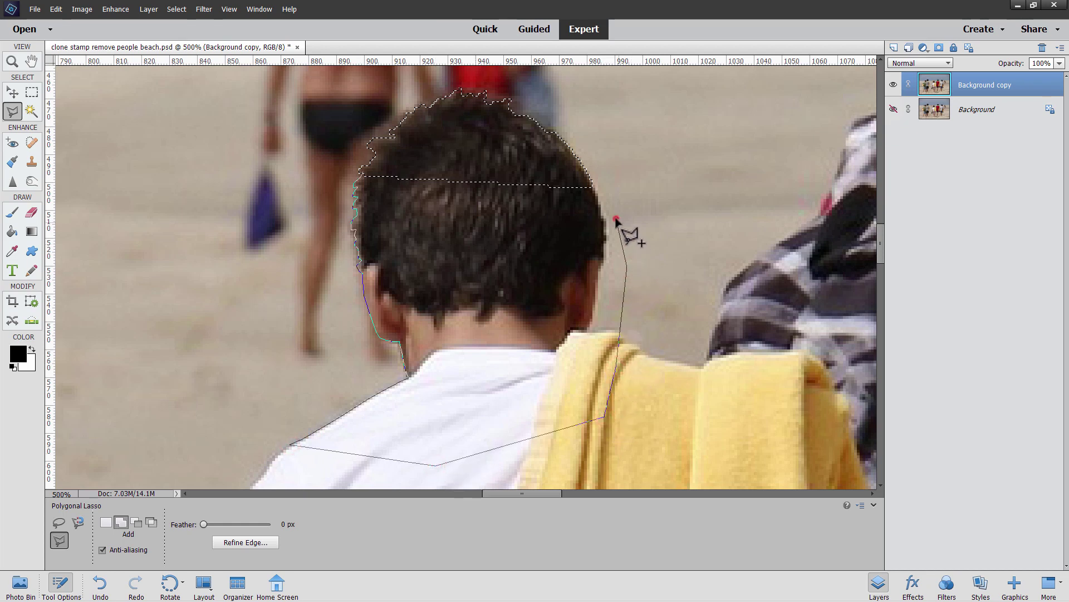
click(592, 186)
click(566, 173)
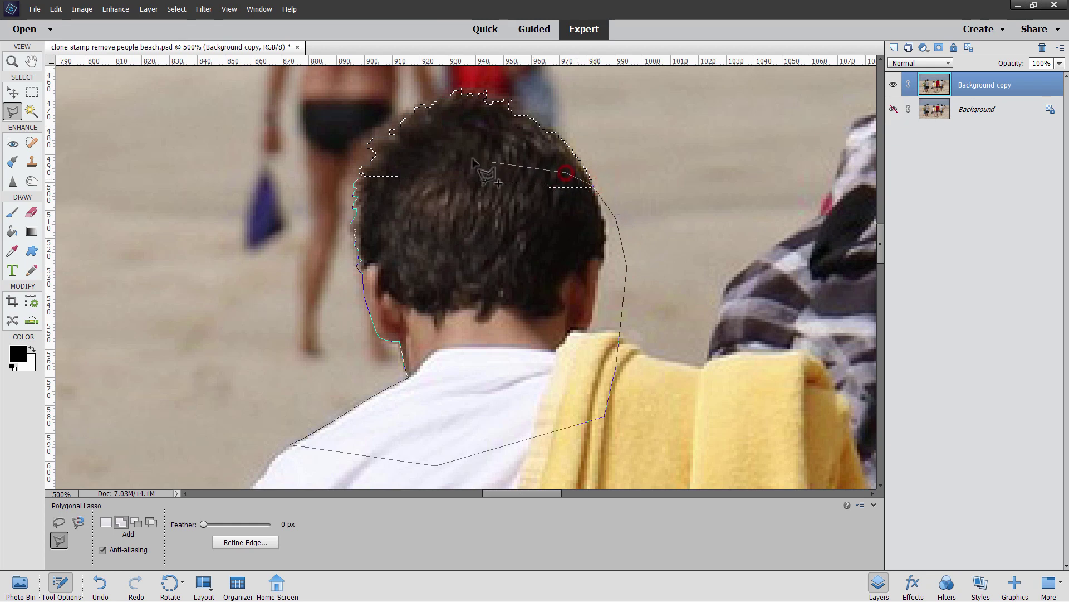
click(451, 158)
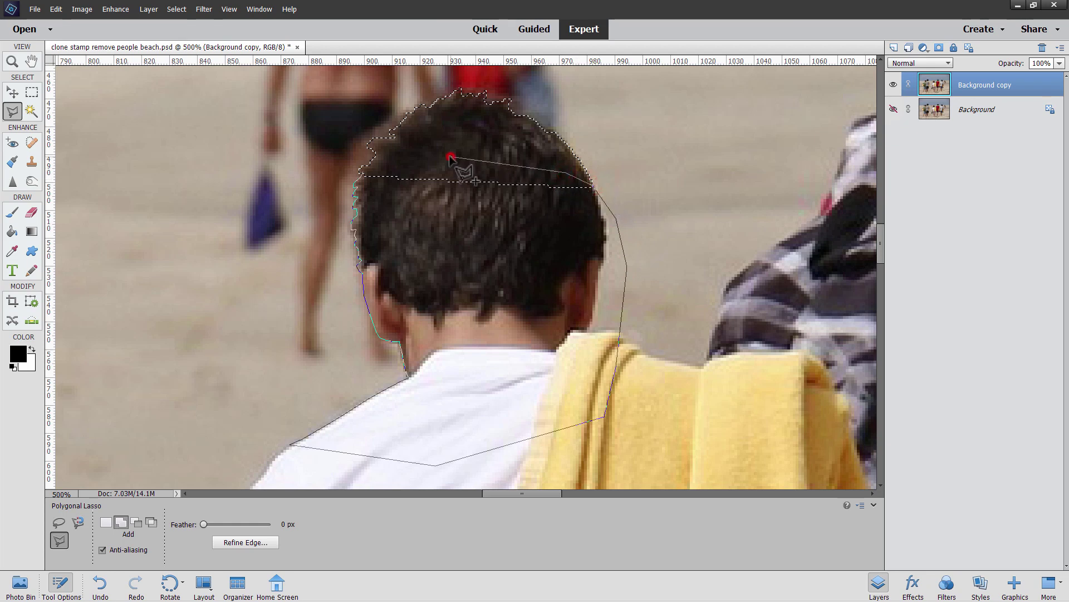
click(374, 163)
click(364, 175)
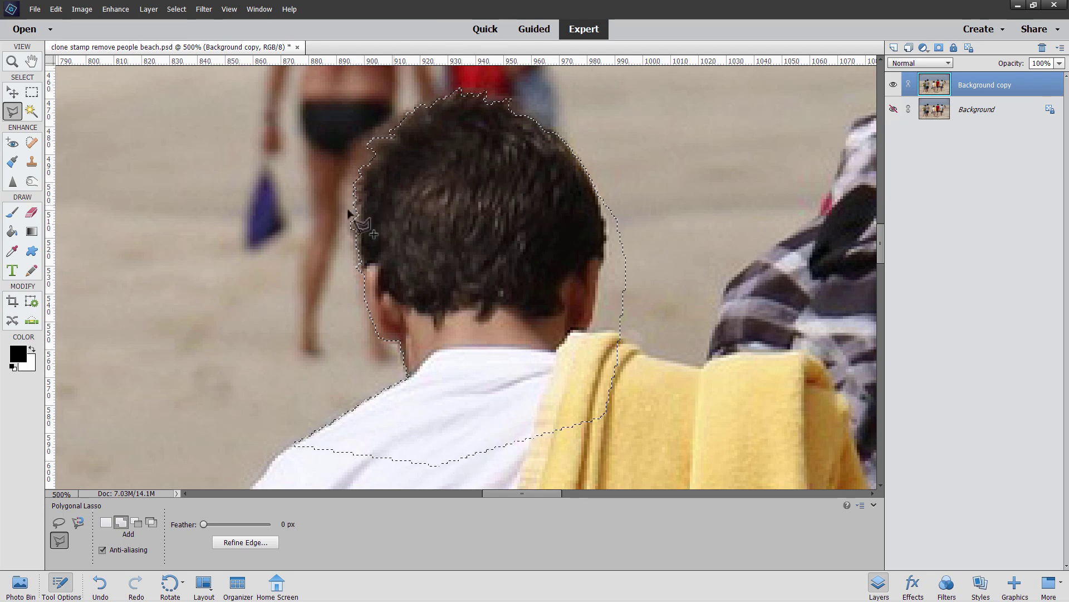
Step: Invert the selection to protect the white-shirted boy's head and shoulder from cloning
click(176, 10)
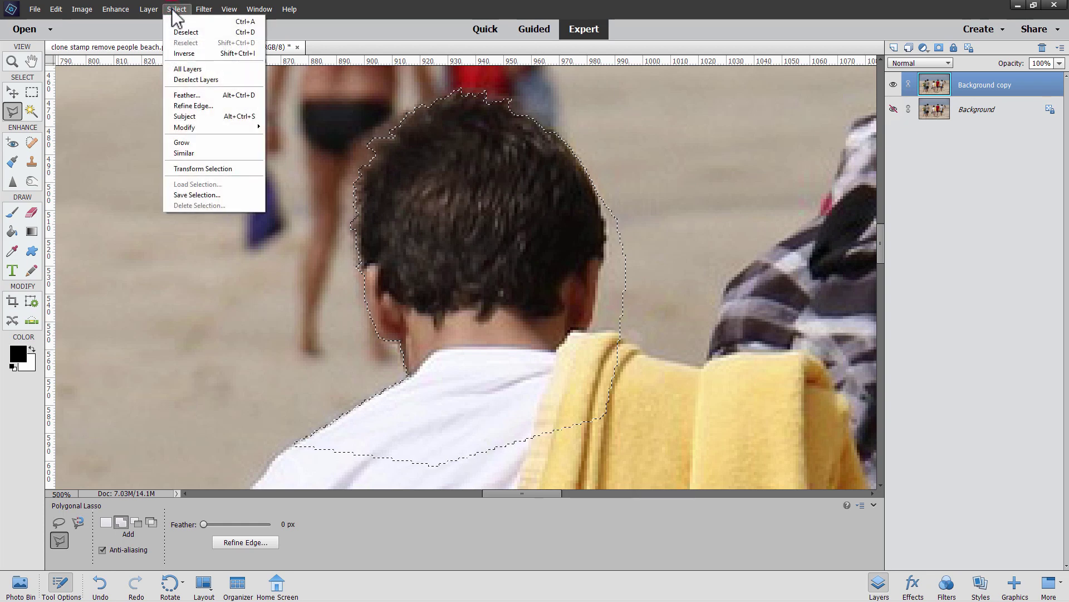
click(188, 53)
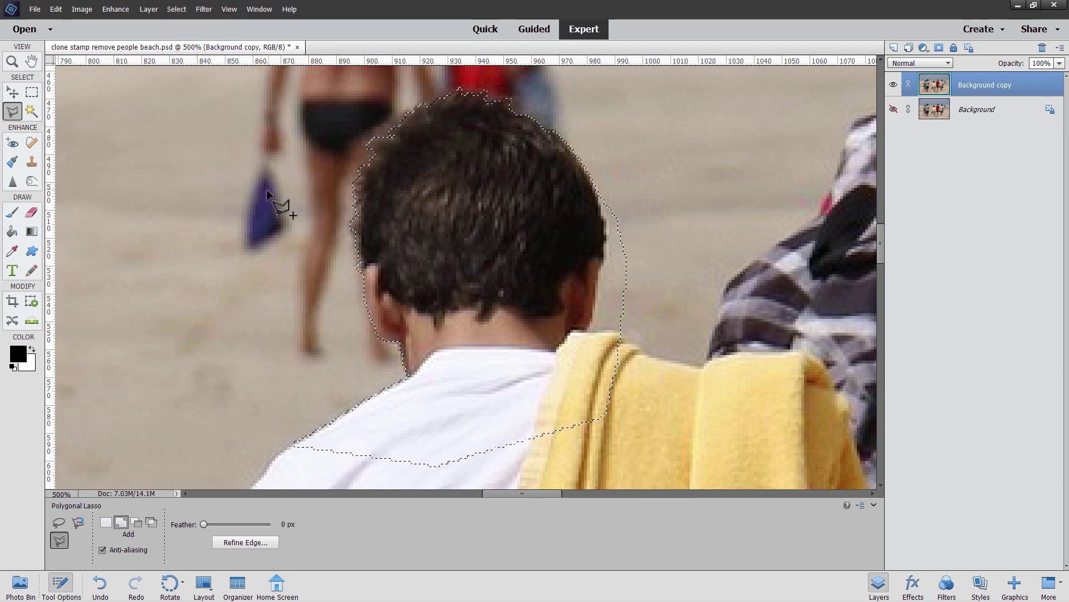
mouse_move(227, 208)
mouse_down()
mouse_move(220, 348)
mouse_move(232, 358)
mouse_up()
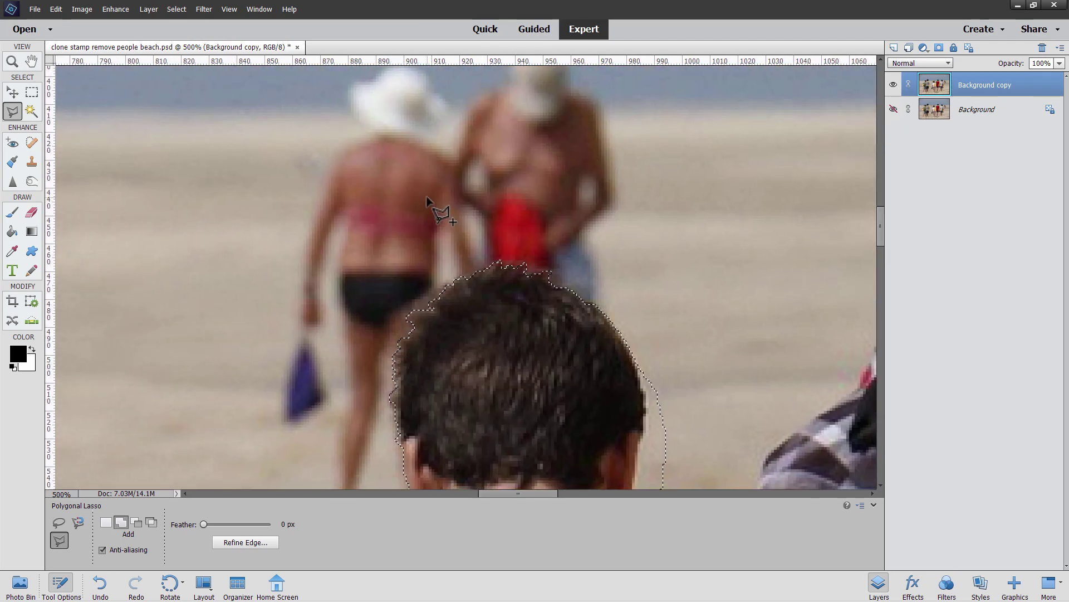
key(z)
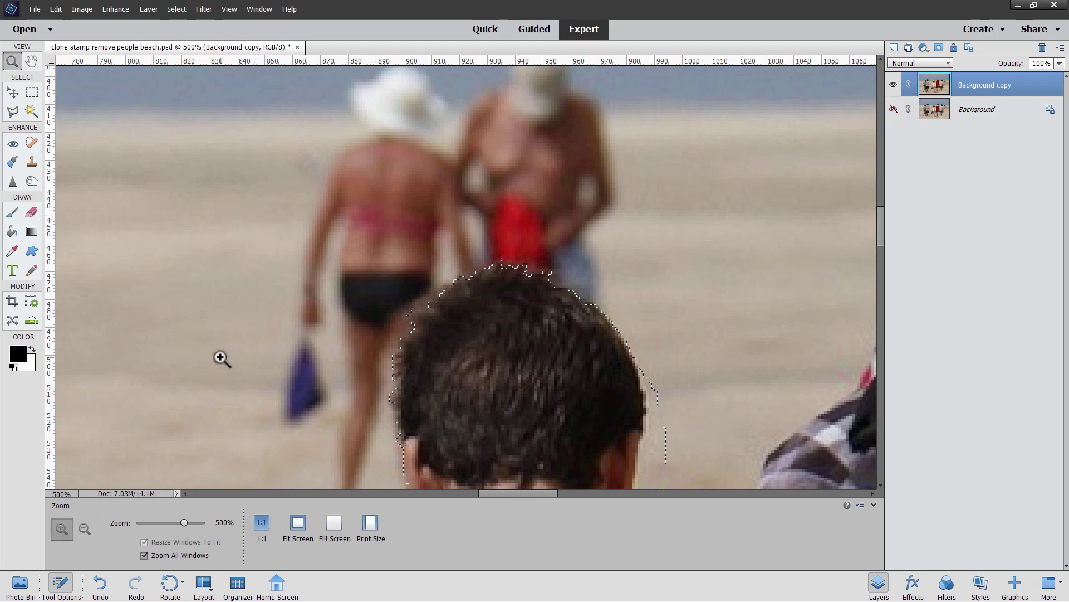
alt+click(231, 360)
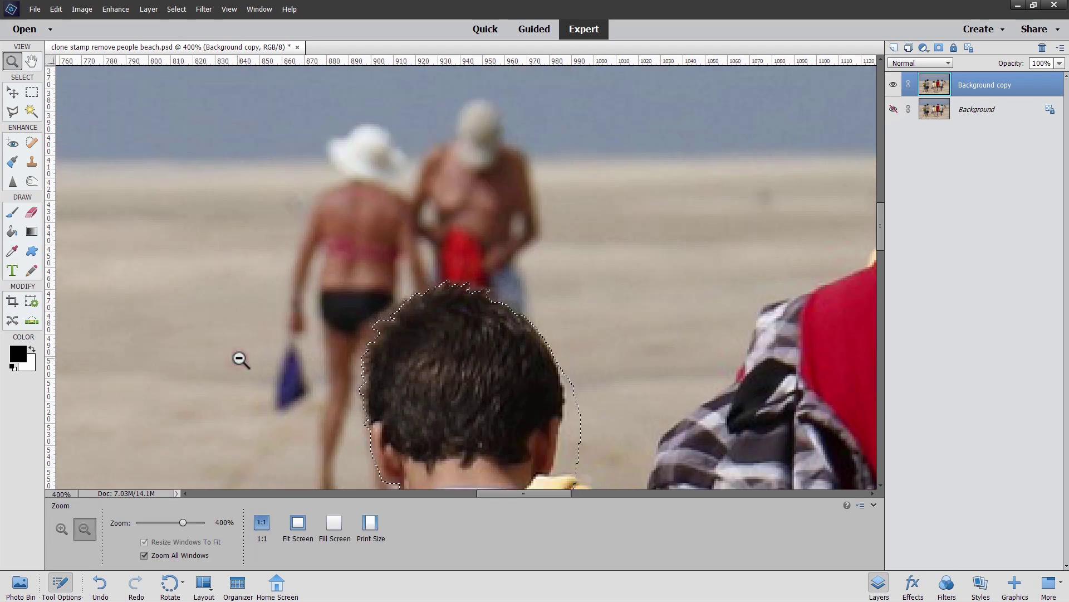
alt+click(231, 361)
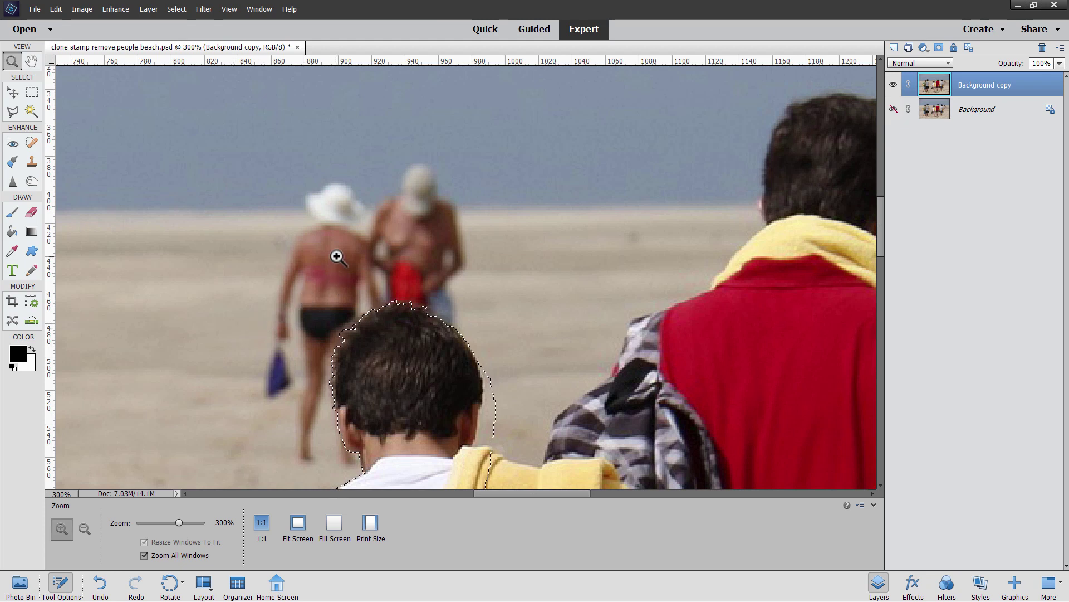
Step: Clone sky, horizon and sand sampled from the open beach on the left over the couple behind the white-shirted boy's head
click(32, 162)
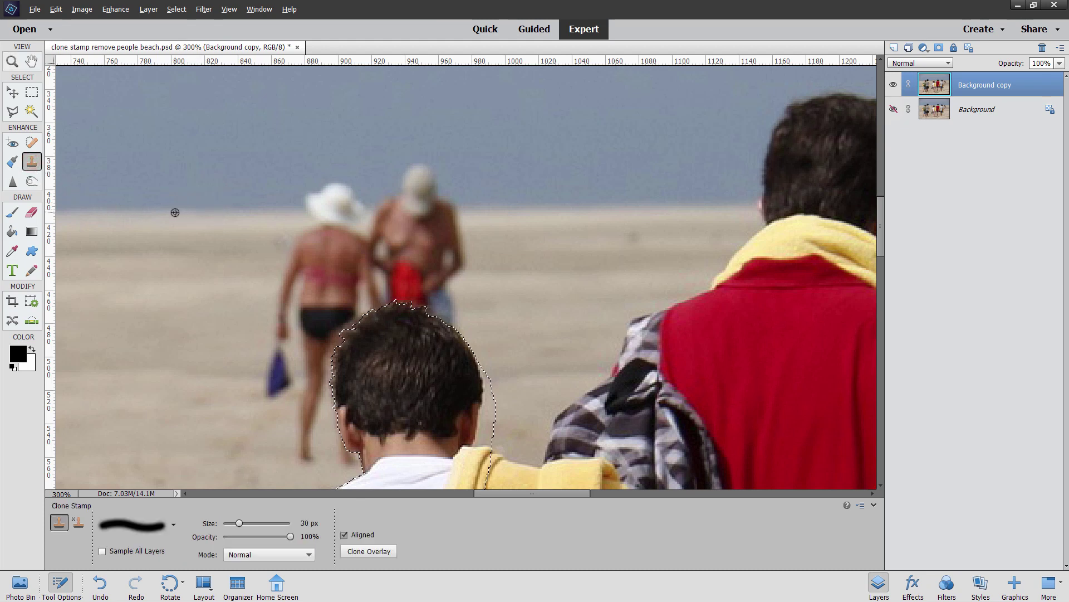
alt+click(151, 211)
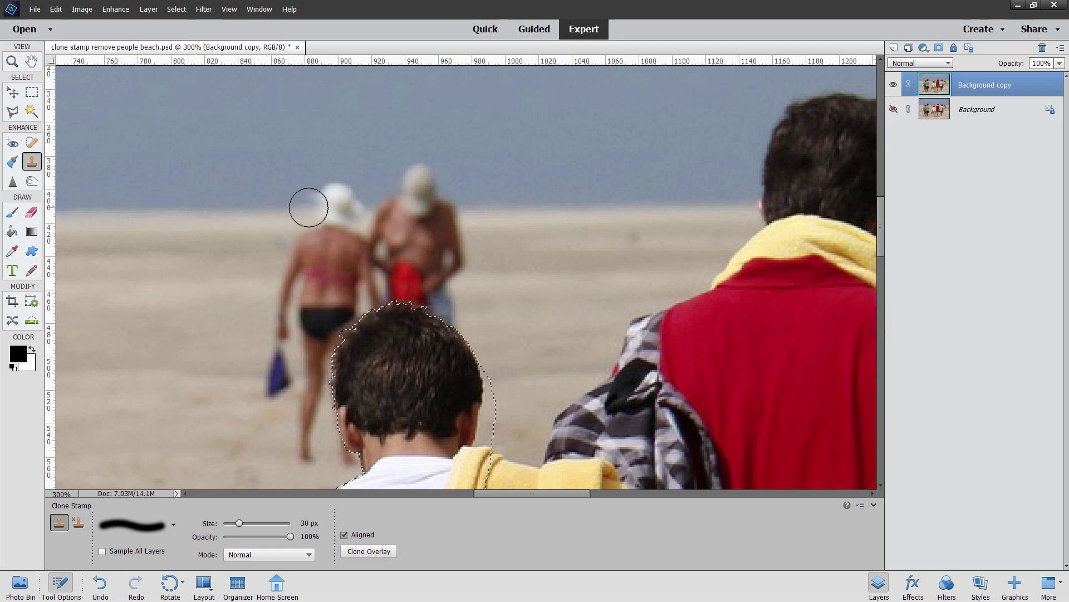
mouse_move(311, 210)
mouse_down()
mouse_move(351, 207)
mouse_move(319, 197)
mouse_move(350, 193)
mouse_move(344, 200)
mouse_move(400, 199)
mouse_up()
mouse_move(453, 197)
mouse_down()
mouse_move(430, 196)
mouse_move(447, 197)
mouse_move(405, 174)
mouse_move(419, 171)
mouse_move(402, 172)
mouse_move(320, 225)
mouse_move(368, 241)
mouse_move(280, 249)
mouse_move(351, 260)
mouse_move(278, 277)
mouse_move(350, 273)
mouse_move(368, 284)
mouse_move(289, 306)
mouse_move(377, 301)
mouse_move(278, 325)
mouse_move(340, 339)
mouse_move(278, 368)
mouse_move(316, 379)
mouse_move(245, 344)
mouse_move(328, 398)
mouse_move(311, 425)
mouse_move(336, 443)
mouse_move(313, 455)
mouse_move(345, 457)
mouse_move(301, 429)
mouse_move(295, 322)
mouse_move(326, 285)
mouse_move(405, 257)
mouse_move(387, 284)
mouse_move(401, 288)
mouse_move(391, 287)
mouse_move(417, 255)
mouse_move(371, 234)
mouse_move(447, 229)
mouse_move(399, 261)
mouse_move(447, 267)
mouse_move(421, 294)
mouse_up()
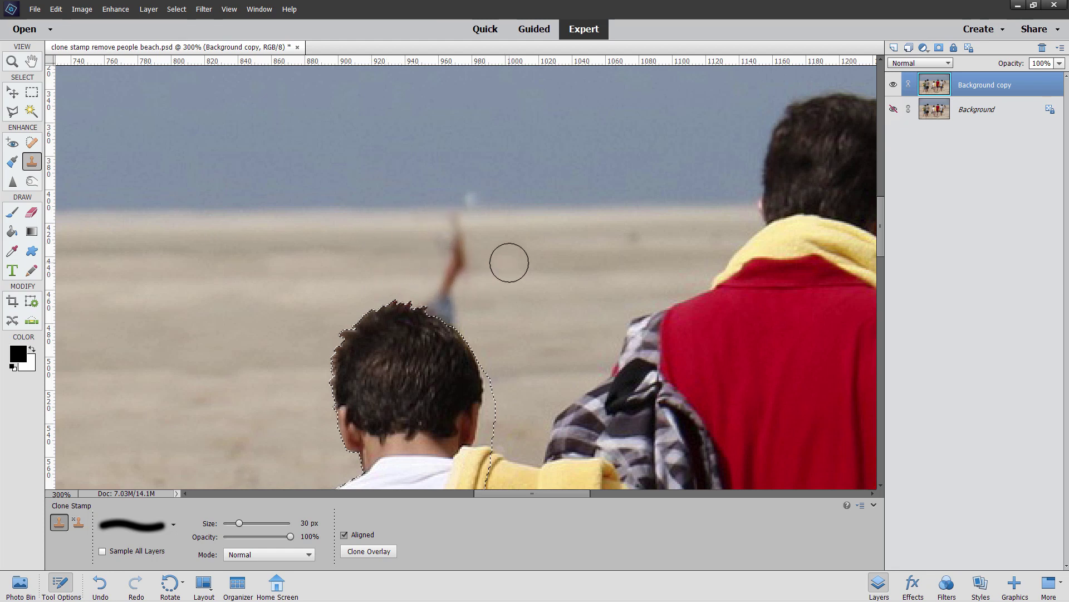
Step: Clone away the couple's remaining arm and hat traces using the horizon on their right as source, and clear the selection
alt+click(564, 210)
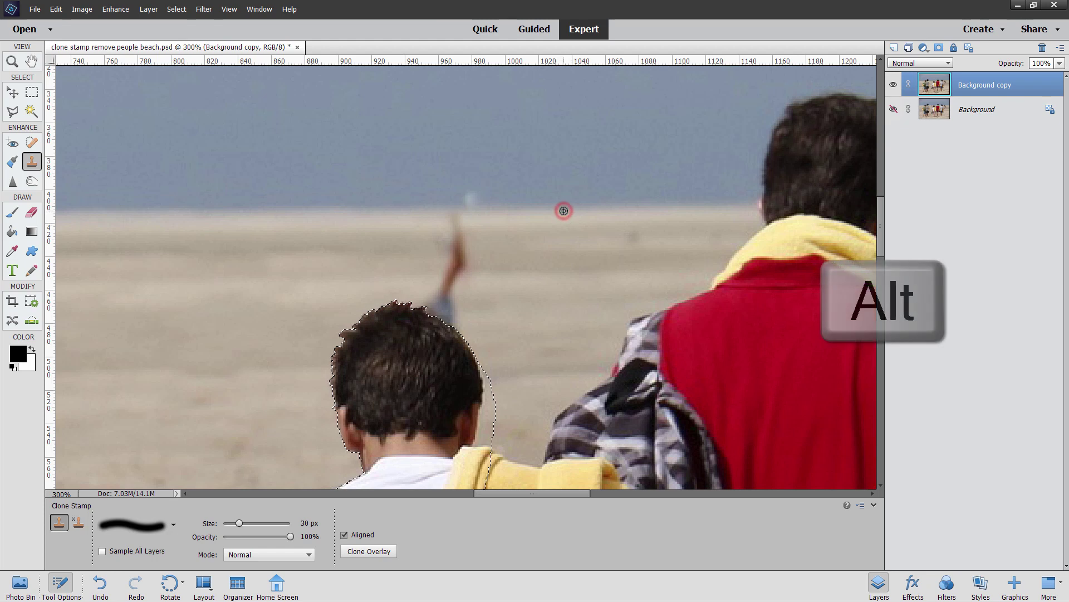
click(453, 213)
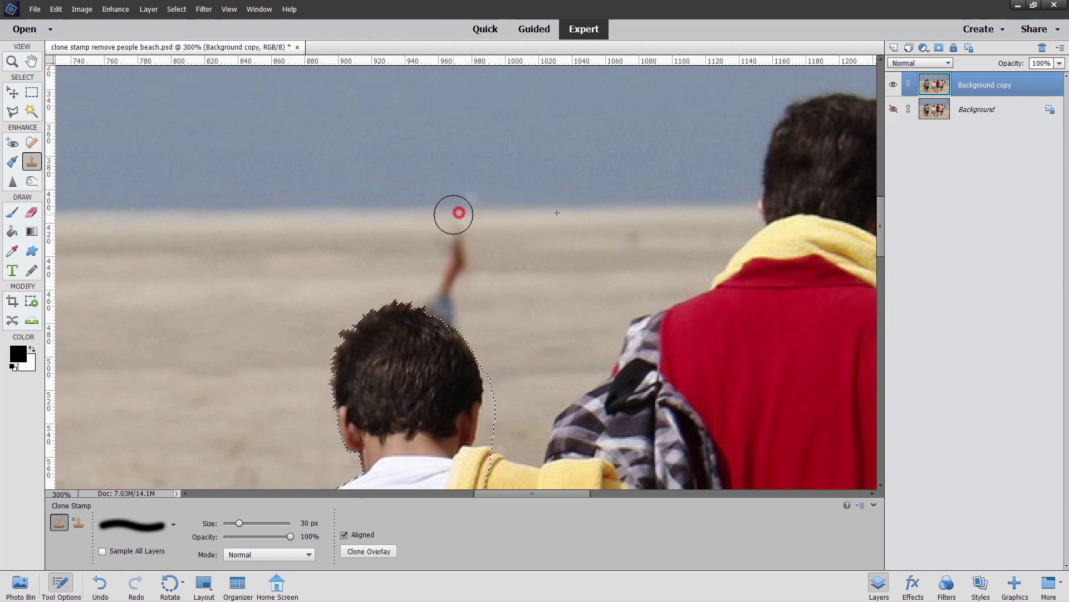
mouse_move(458, 207)
mouse_down()
mouse_move(450, 230)
mouse_move(463, 241)
mouse_move(460, 273)
mouse_move(440, 302)
mouse_move(455, 313)
mouse_move(427, 291)
mouse_move(454, 306)
mouse_move(444, 265)
mouse_up()
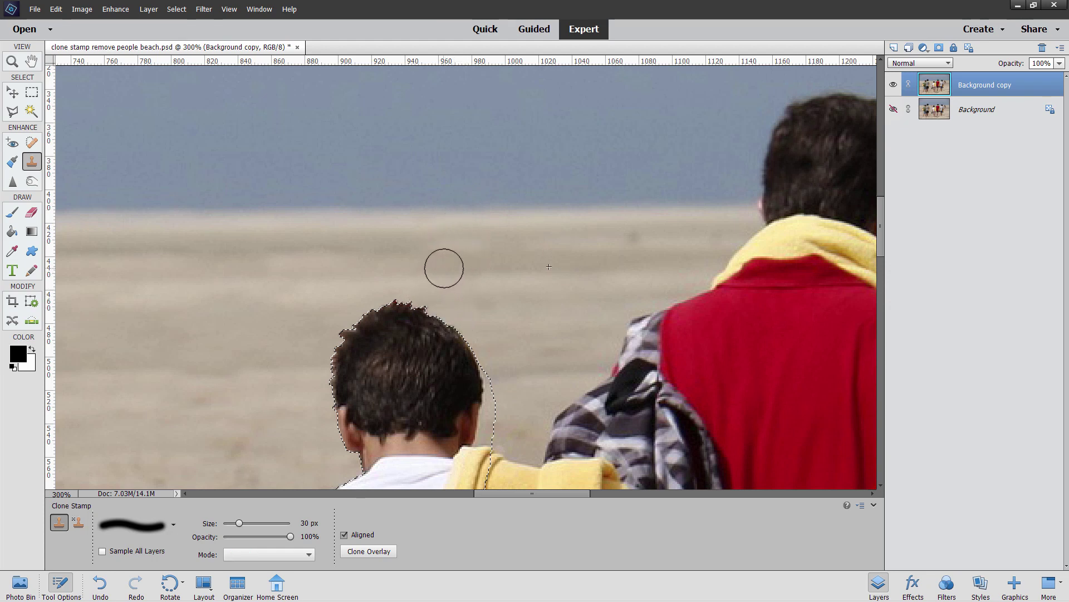
key(ctrl+d)
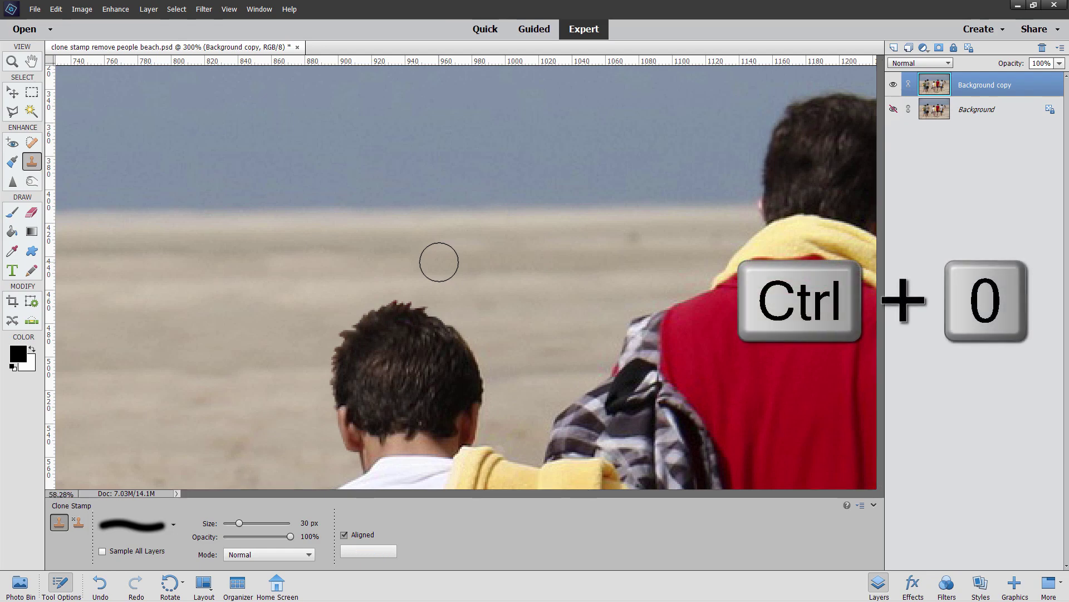
key(ctrl+0)
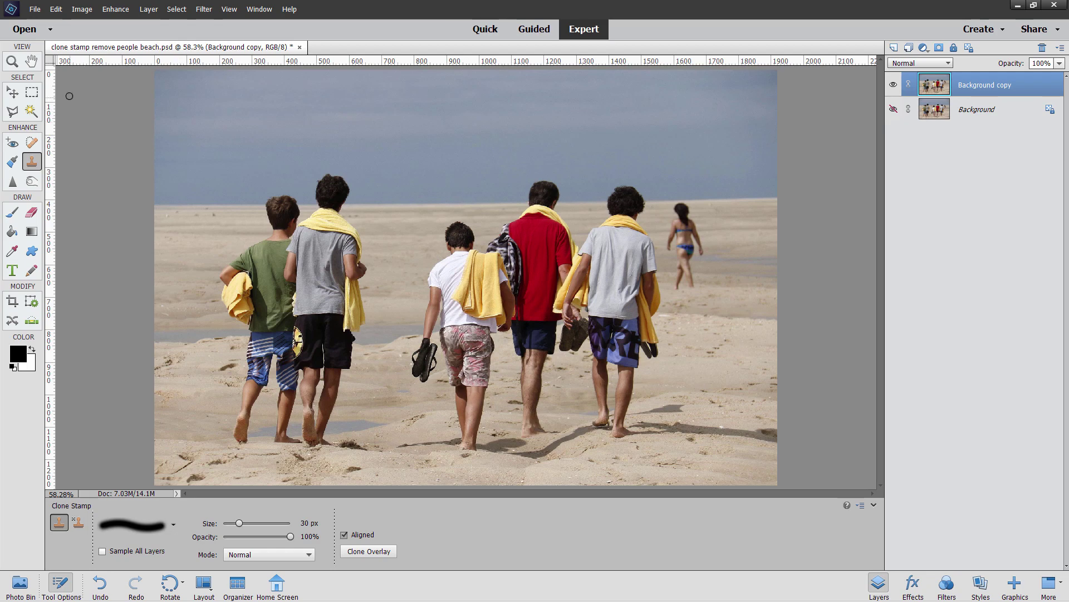
Step: Clone sand from the right of the woman in the blue bikini over her right arm and the right side of her hair
click(12, 62)
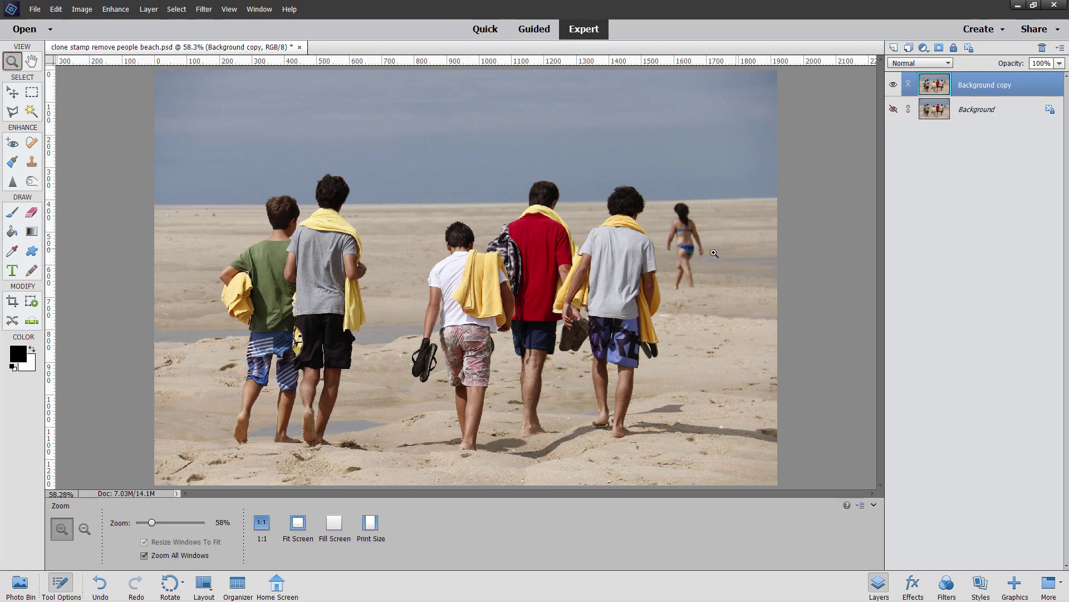
click(697, 242)
click(479, 283)
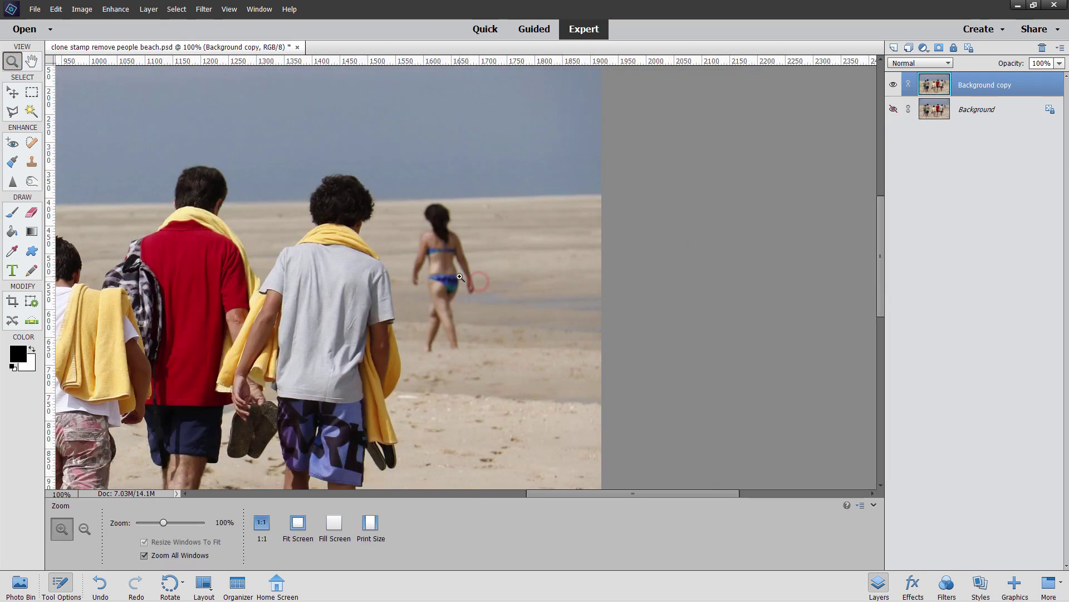
click(474, 278)
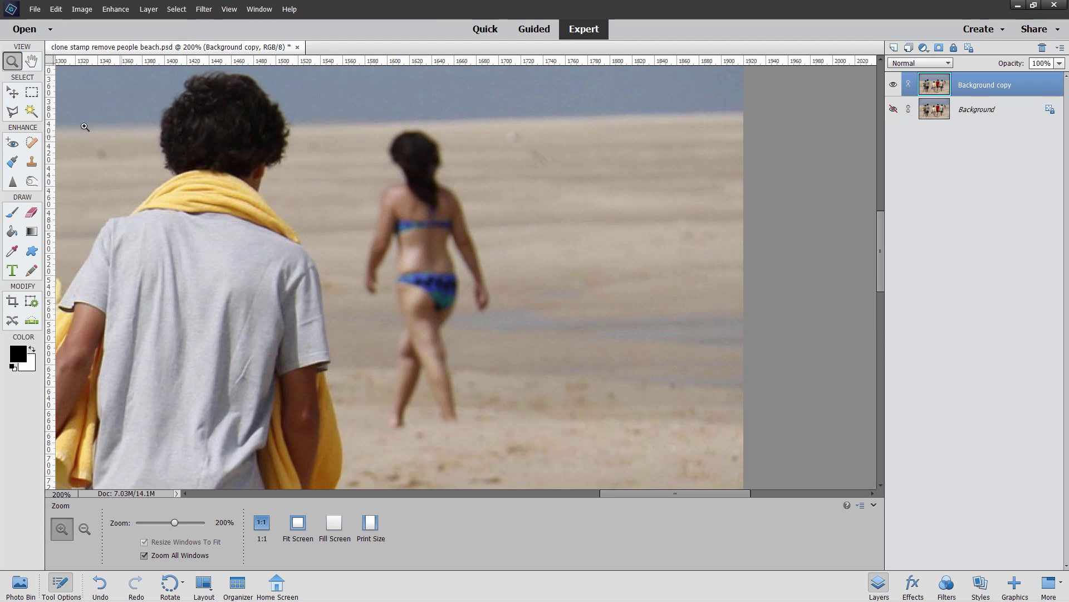
click(32, 164)
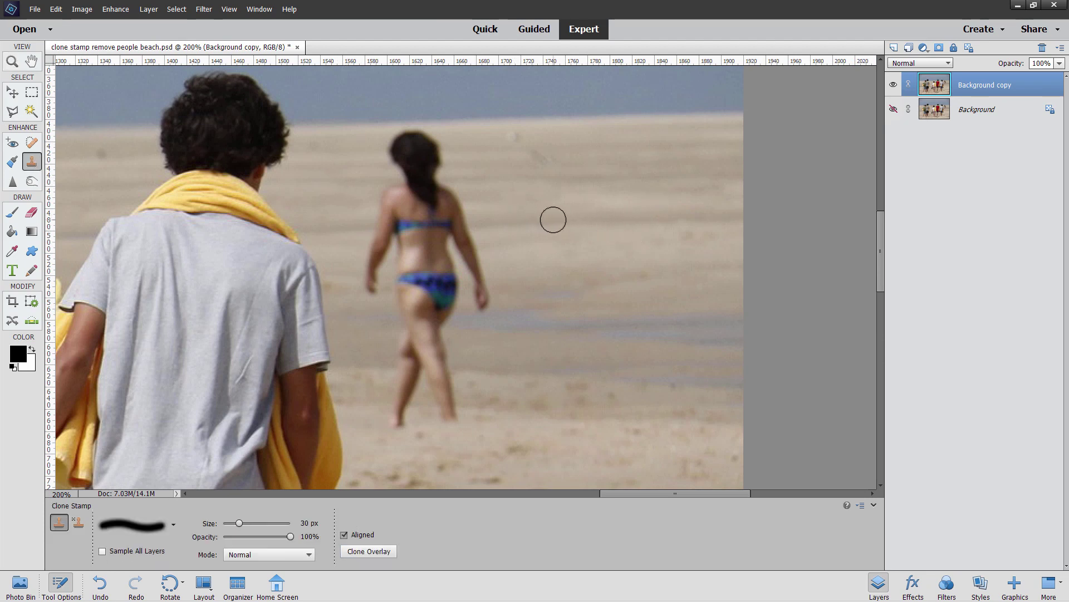
alt+click(583, 220)
mouse_move(492, 224)
mouse_down()
mouse_move(470, 226)
mouse_move(415, 188)
mouse_move(456, 162)
mouse_move(425, 153)
mouse_move(432, 200)
mouse_move(461, 234)
mouse_move(444, 251)
mouse_move(489, 296)
mouse_move(465, 303)
mouse_move(465, 284)
mouse_move(453, 303)
mouse_move(468, 328)
mouse_move(446, 346)
mouse_move(491, 372)
mouse_up()
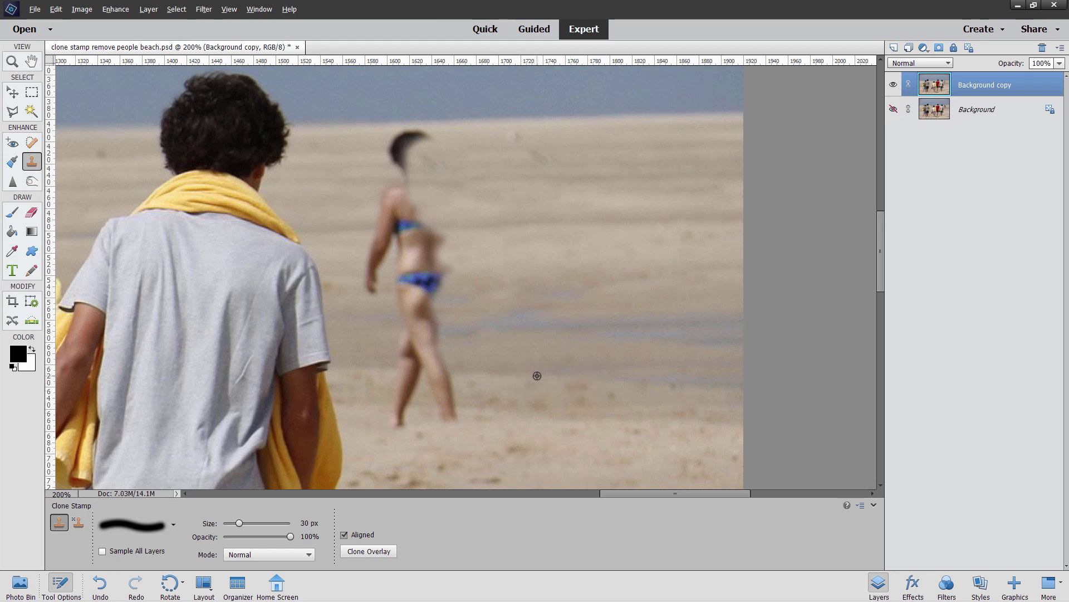
Step: Clone away the woman's legs, hips and lower arm with sand and water sampled just to their right
alt+click(536, 375)
mouse_move(462, 370)
mouse_down()
mouse_move(403, 367)
mouse_move(456, 384)
mouse_move(414, 391)
mouse_move(477, 399)
mouse_move(413, 405)
mouse_move(397, 418)
mouse_move(406, 399)
mouse_move(405, 410)
mouse_move(383, 406)
mouse_up()
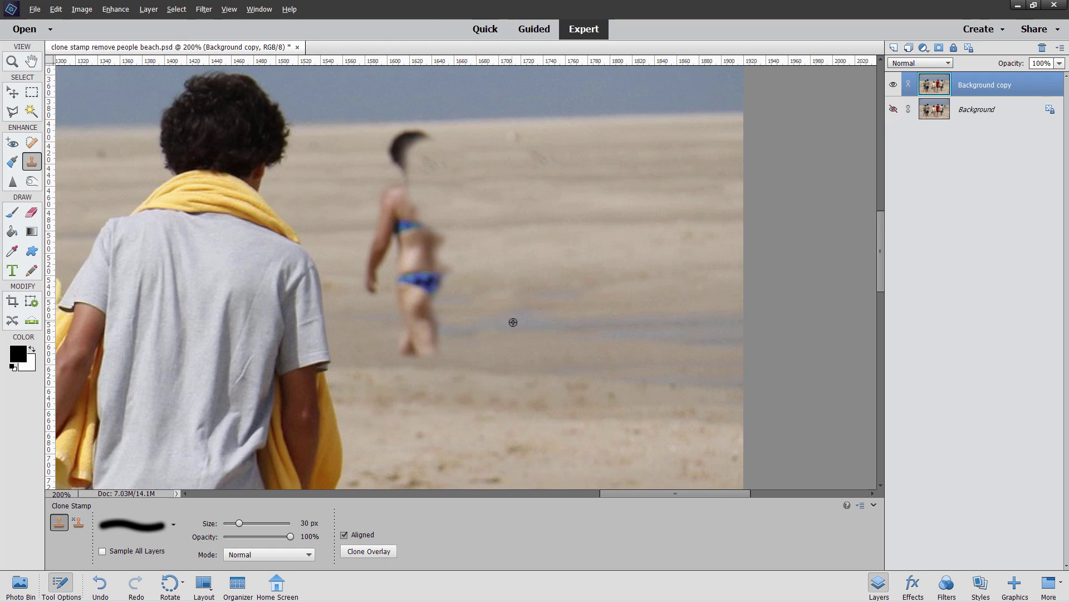
alt+click(515, 325)
mouse_move(446, 328)
mouse_down()
mouse_move(398, 321)
mouse_move(435, 307)
mouse_move(396, 301)
mouse_move(456, 283)
mouse_move(409, 285)
mouse_move(442, 325)
mouse_move(439, 349)
mouse_move(417, 341)
mouse_move(426, 296)
mouse_move(407, 279)
mouse_move(439, 270)
mouse_move(371, 283)
mouse_move(399, 287)
mouse_move(358, 286)
mouse_move(378, 269)
mouse_up()
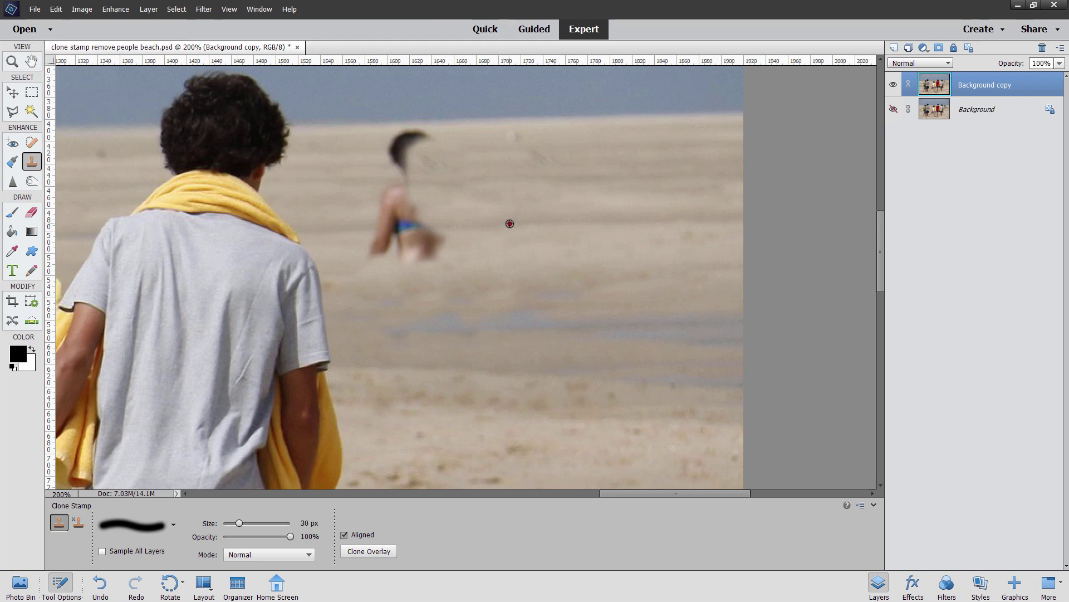
Step: Clone sand and horizon over the woman's remaining torso, arm and head to finish removing her
alt+click(510, 224)
mouse_move(374, 228)
mouse_down()
mouse_move(424, 223)
mouse_move(387, 227)
mouse_move(425, 233)
mouse_move(376, 248)
mouse_move(443, 238)
mouse_move(401, 261)
mouse_move(364, 256)
mouse_move(413, 218)
mouse_move(382, 203)
mouse_move(445, 180)
mouse_move(393, 176)
mouse_move(424, 179)
mouse_up()
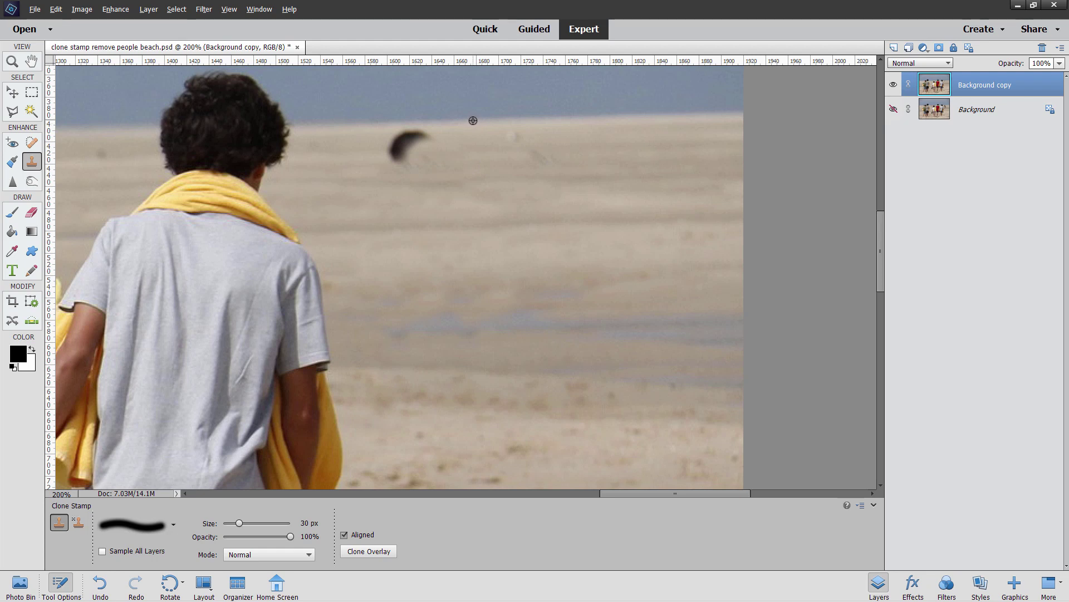
mouse_move(410, 130)
mouse_down()
mouse_move(432, 134)
mouse_move(407, 148)
mouse_move(409, 162)
mouse_move(387, 149)
mouse_up()
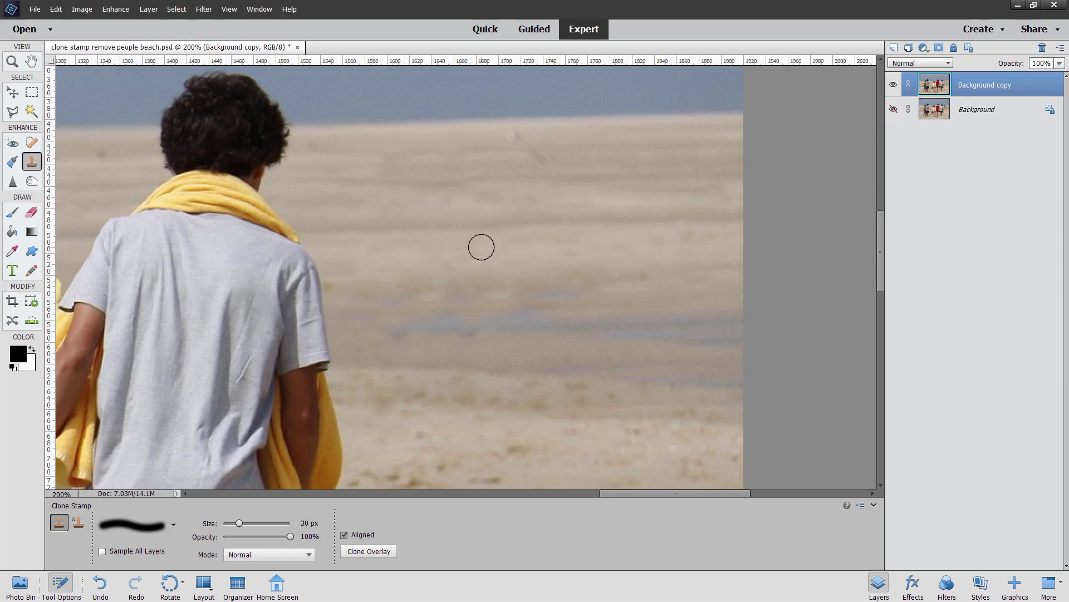
key(ctrl+0)
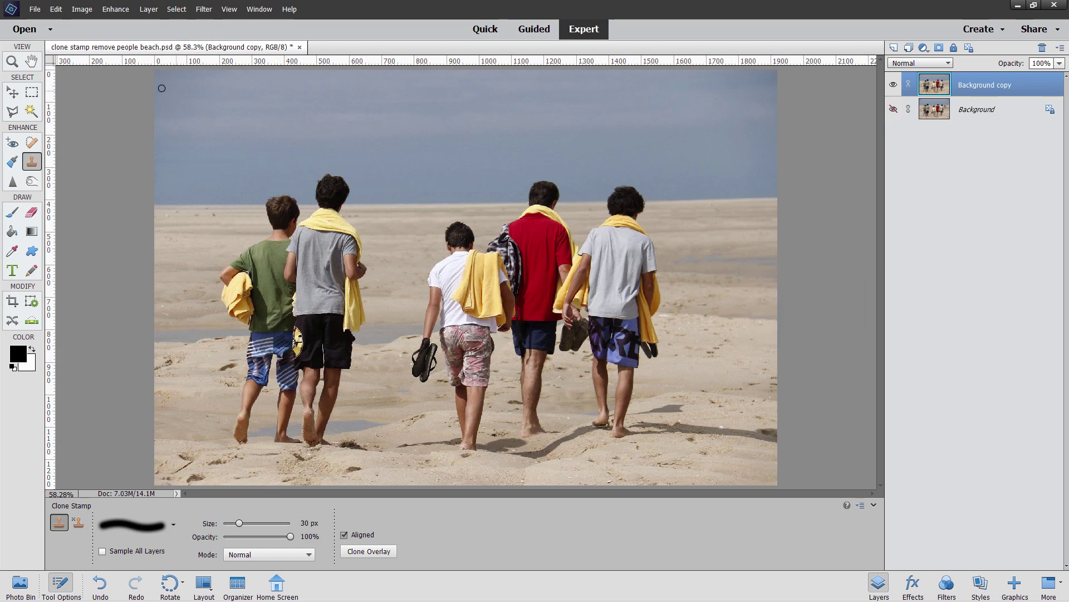
Step: Compare the retouched photo with the original by toggling the visibility of the Background copy layer, leaving it shown
click(14, 91)
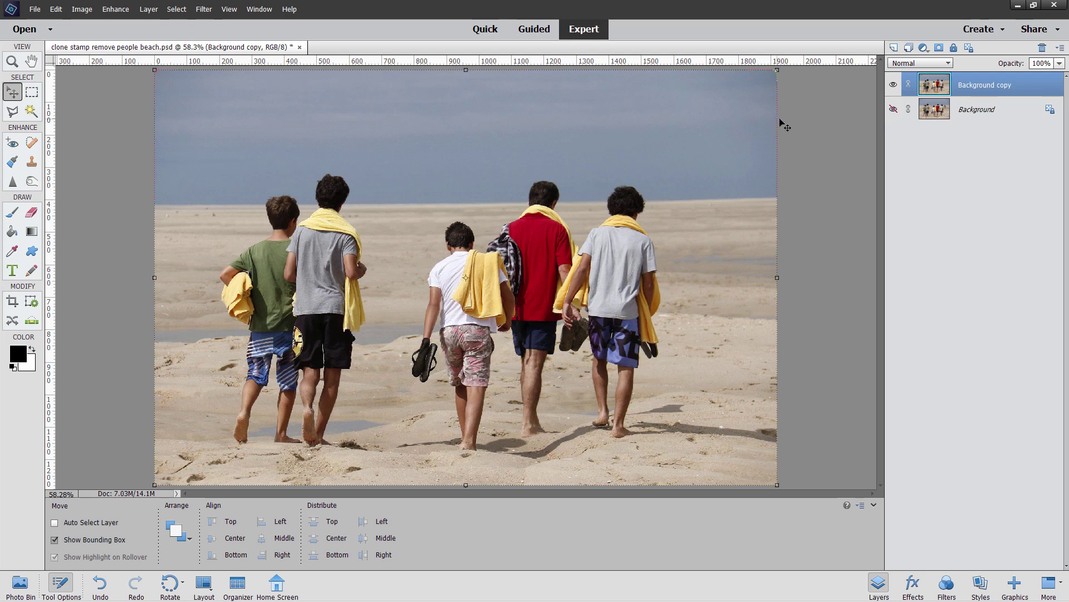
click(893, 84)
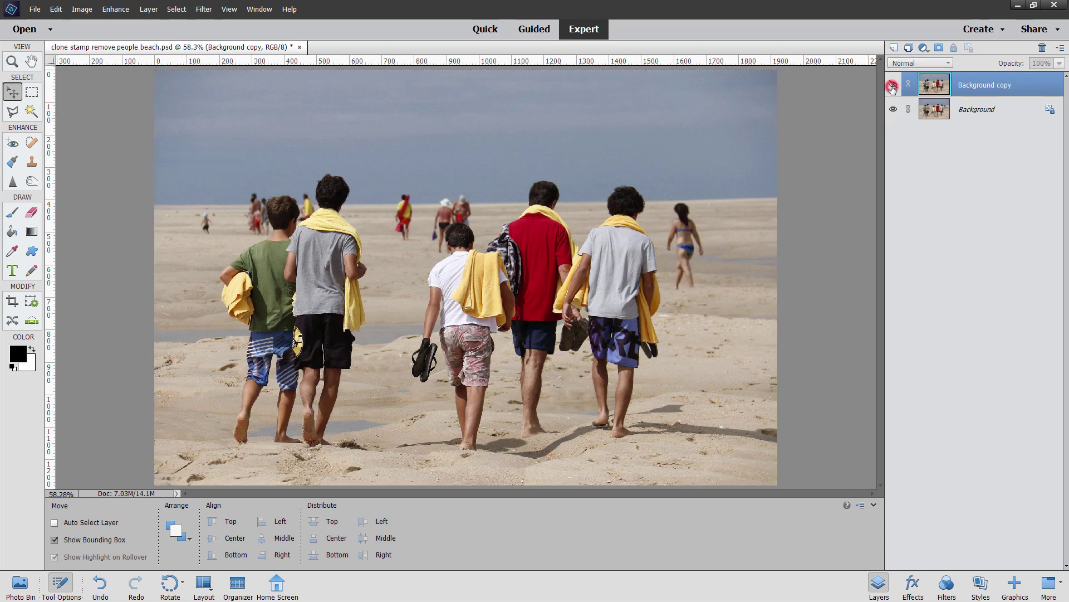
click(893, 85)
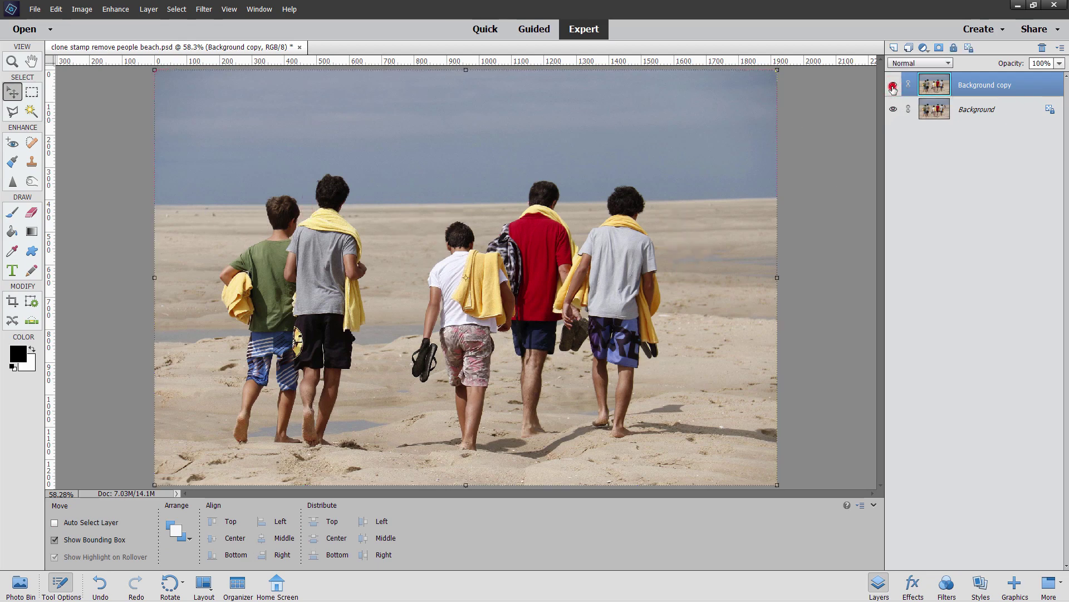
click(893, 85)
click(894, 85)
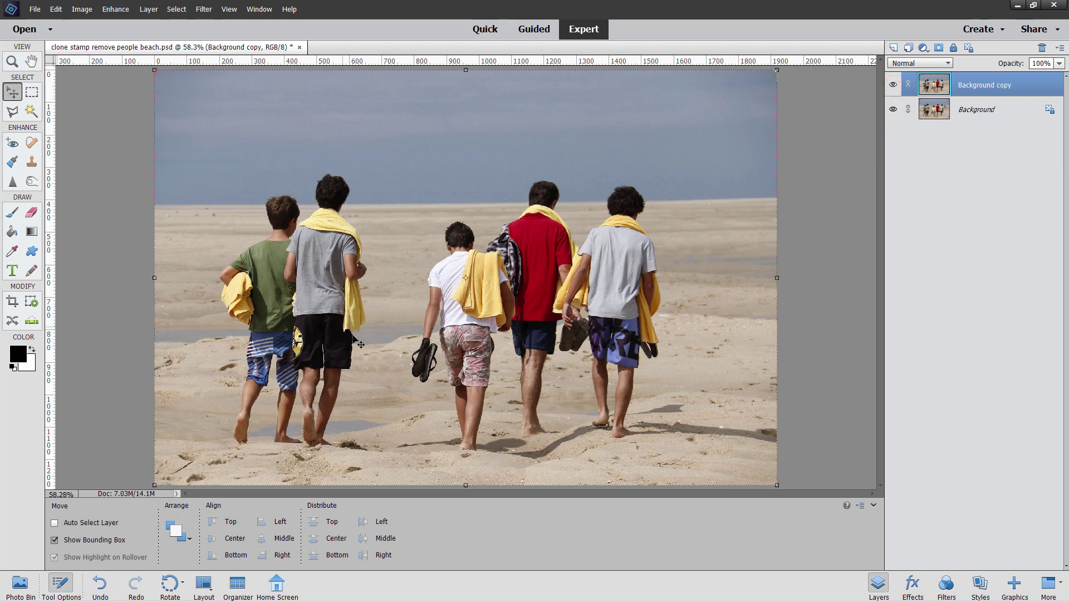